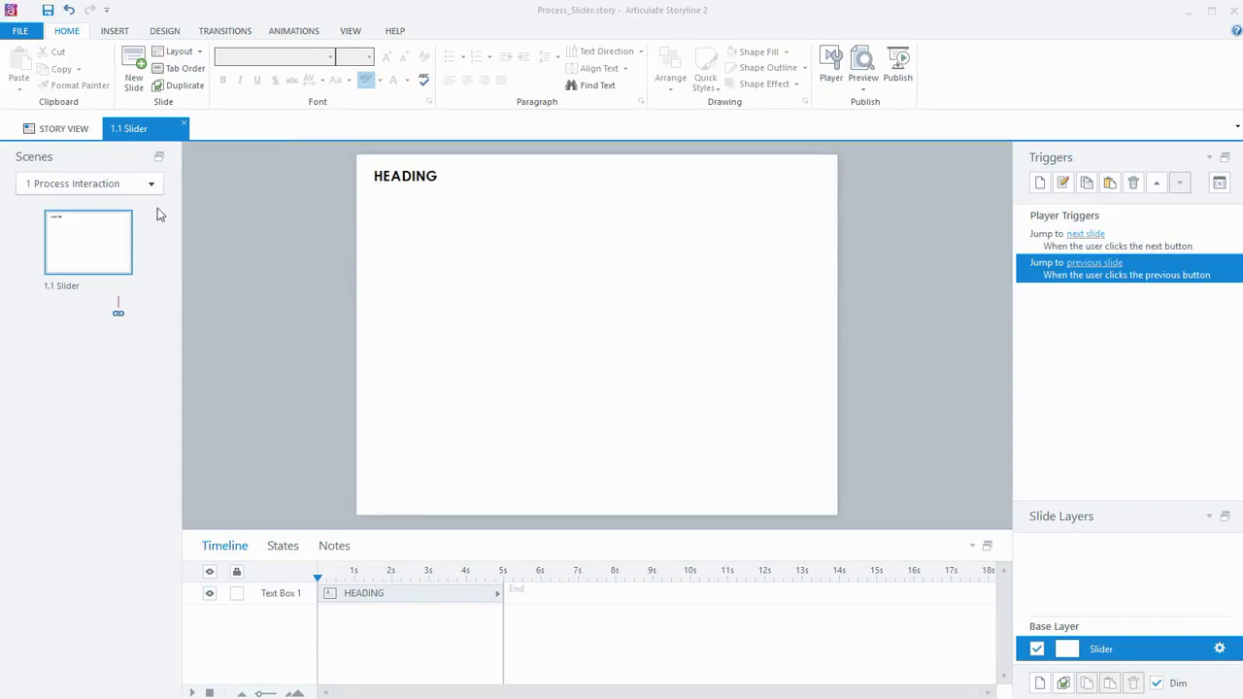
- Insert the plain thin slider and draw it across the lower part of the slide
left_click(117, 35)
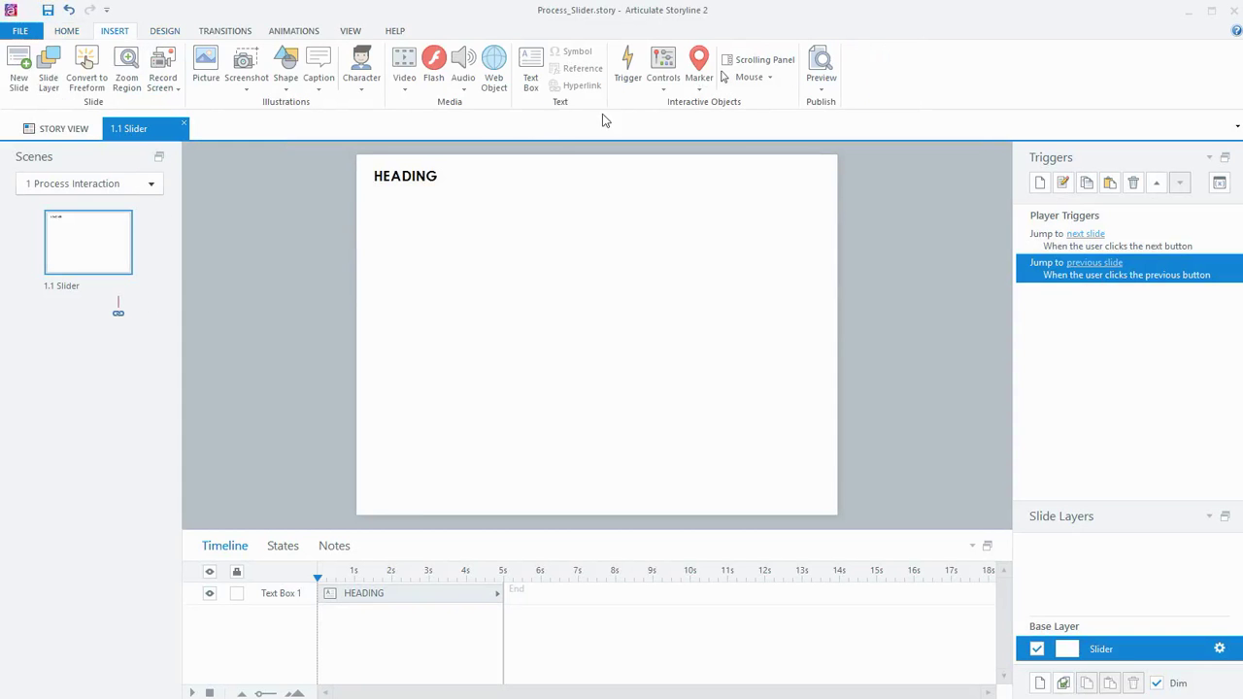
left_click(664, 73)
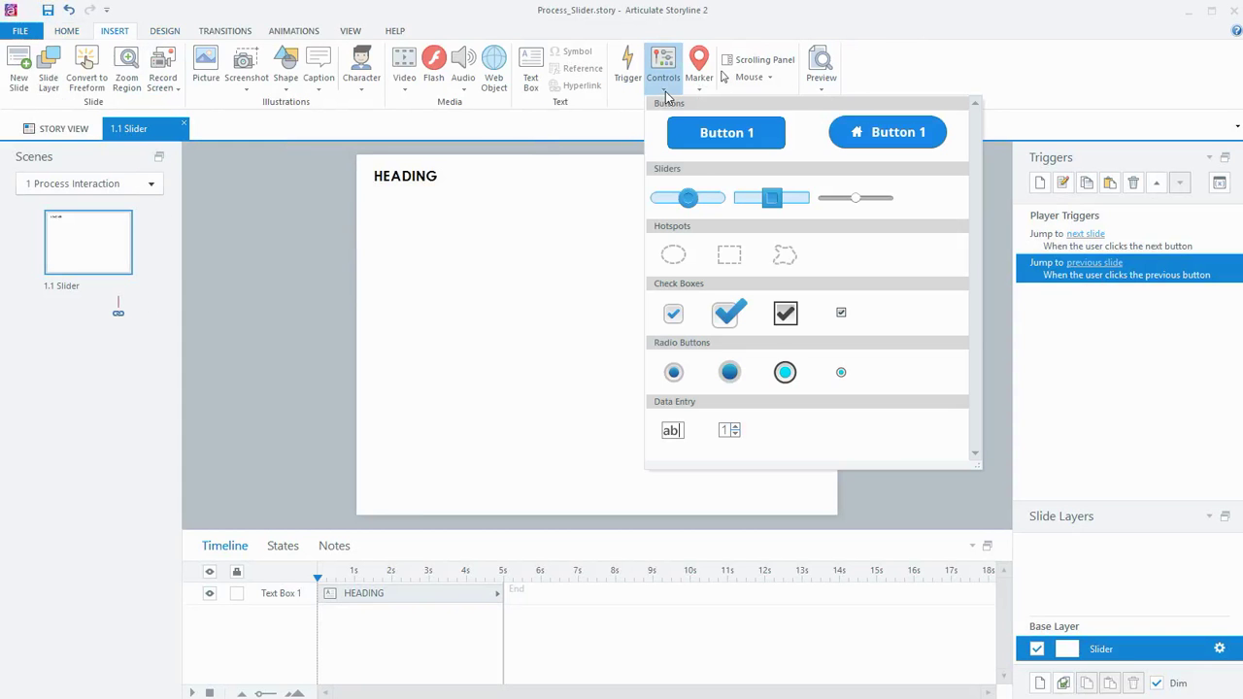
left_click(849, 204)
mouse_move(415, 440)
left_mouse_down()
mouse_move(527, 475)
mouse_move(754, 485)
left_mouse_up()
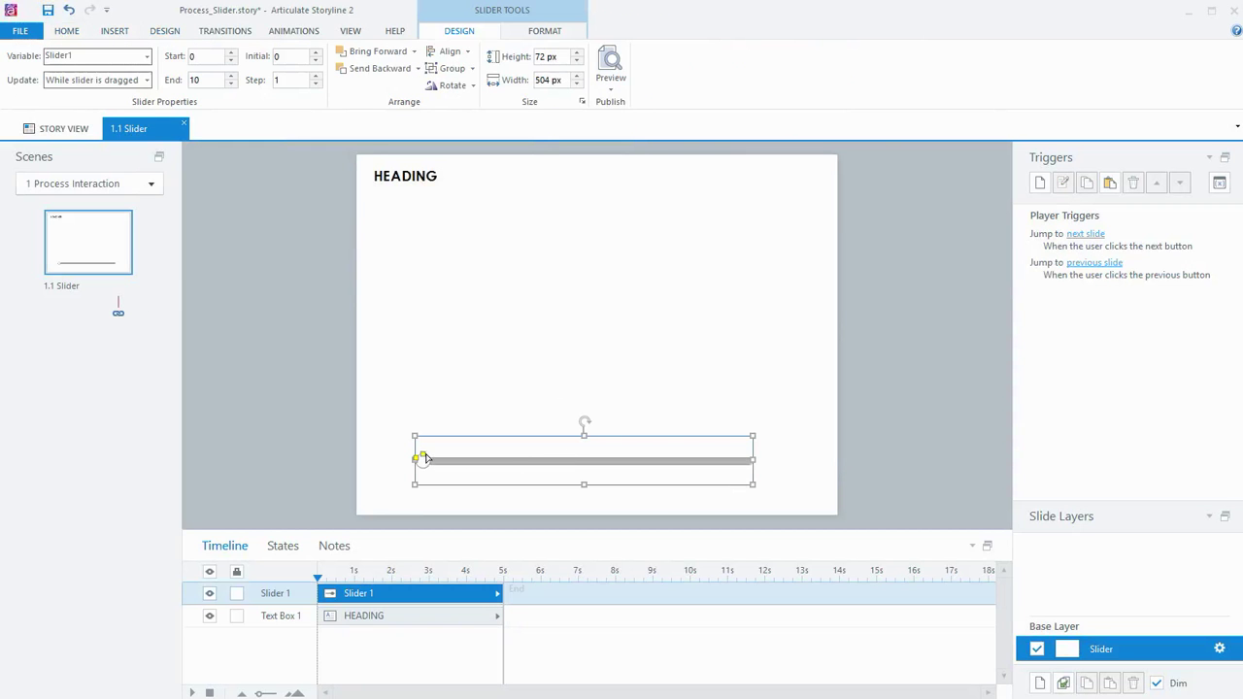
- Enlarge the slider thumb into a big circle and centre the slider horizontally
left_click_drag(428, 457, 450, 442)
left_click(449, 51)
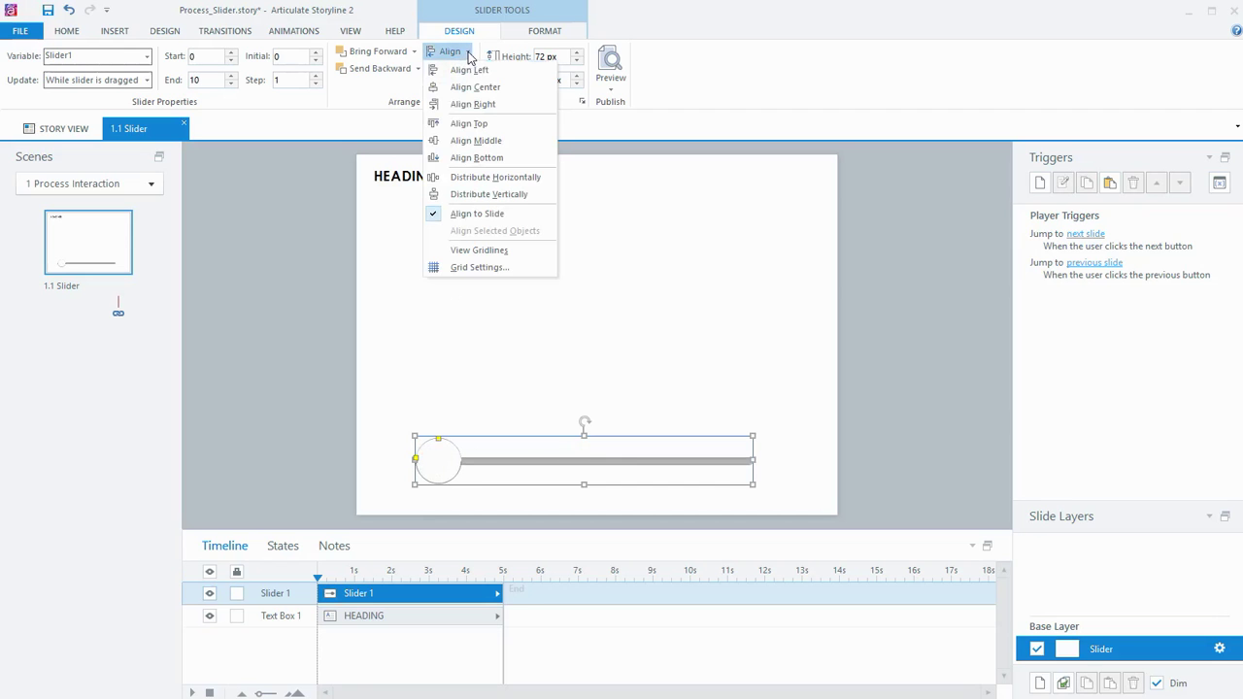
left_click(494, 177)
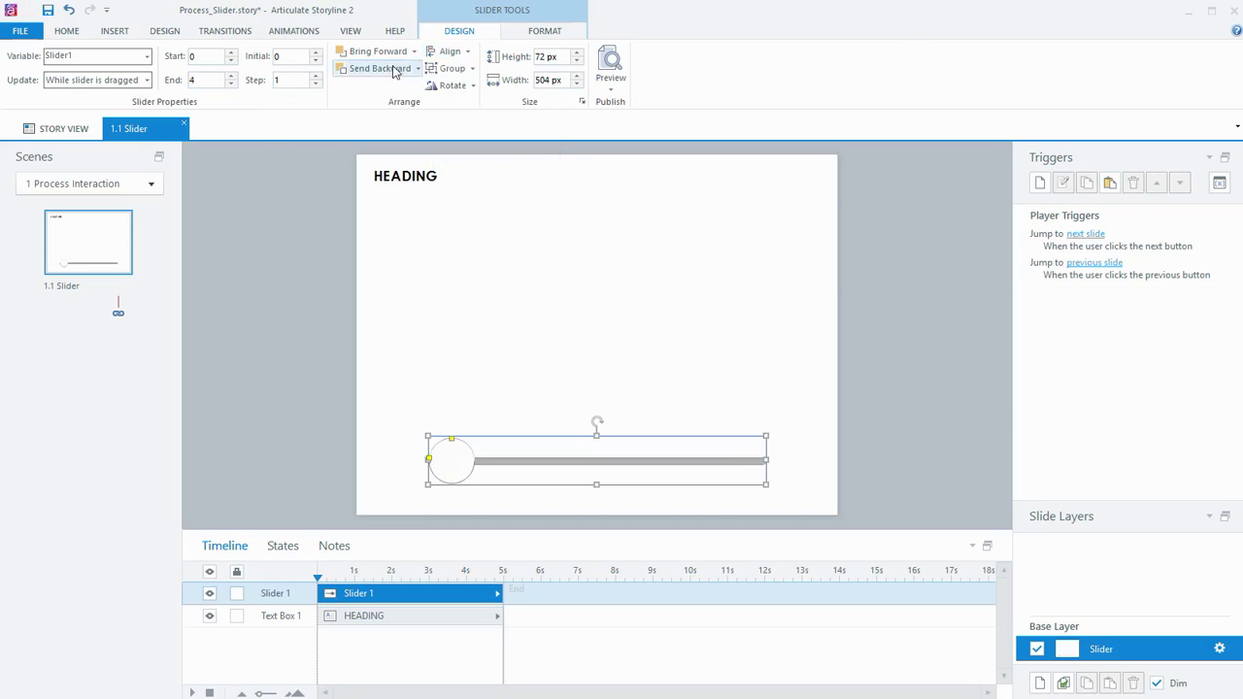
- Apply the very light track style to the slider, then deselect it
left_click(545, 30)
left_click(923, 52)
left_click(922, 67)
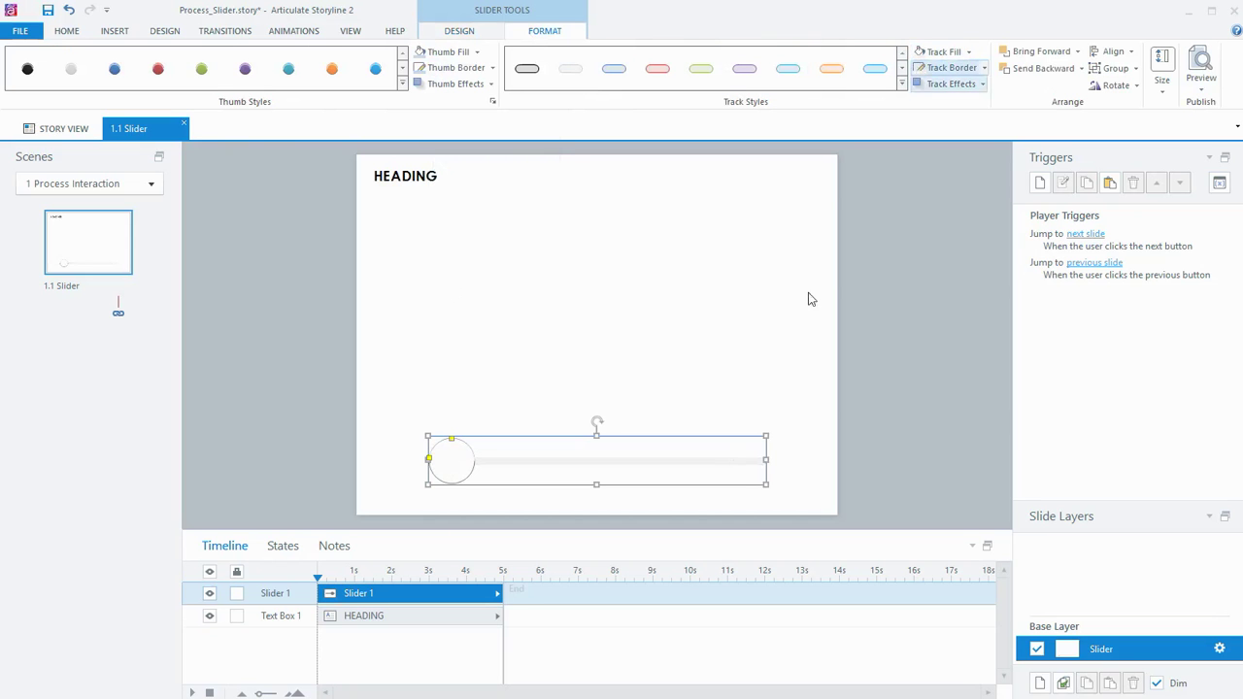
left_click(863, 390)
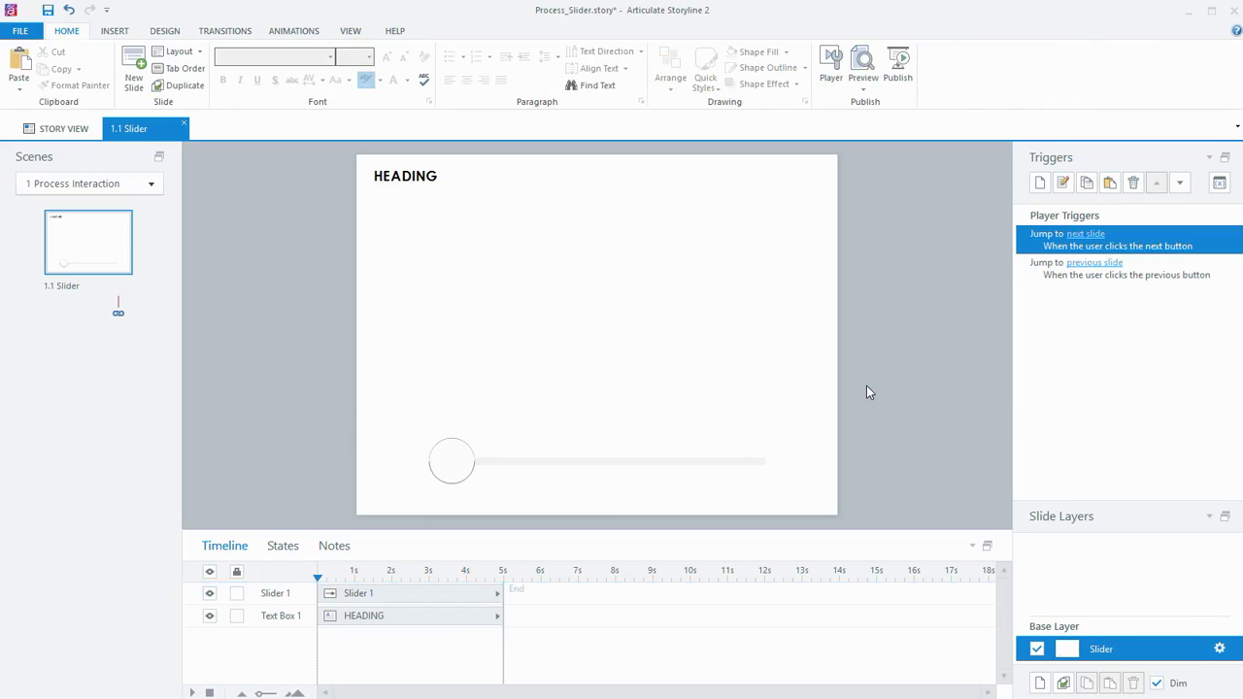
- Add a new slide layer named Step 1
left_click(1039, 685)
type("Step 1")
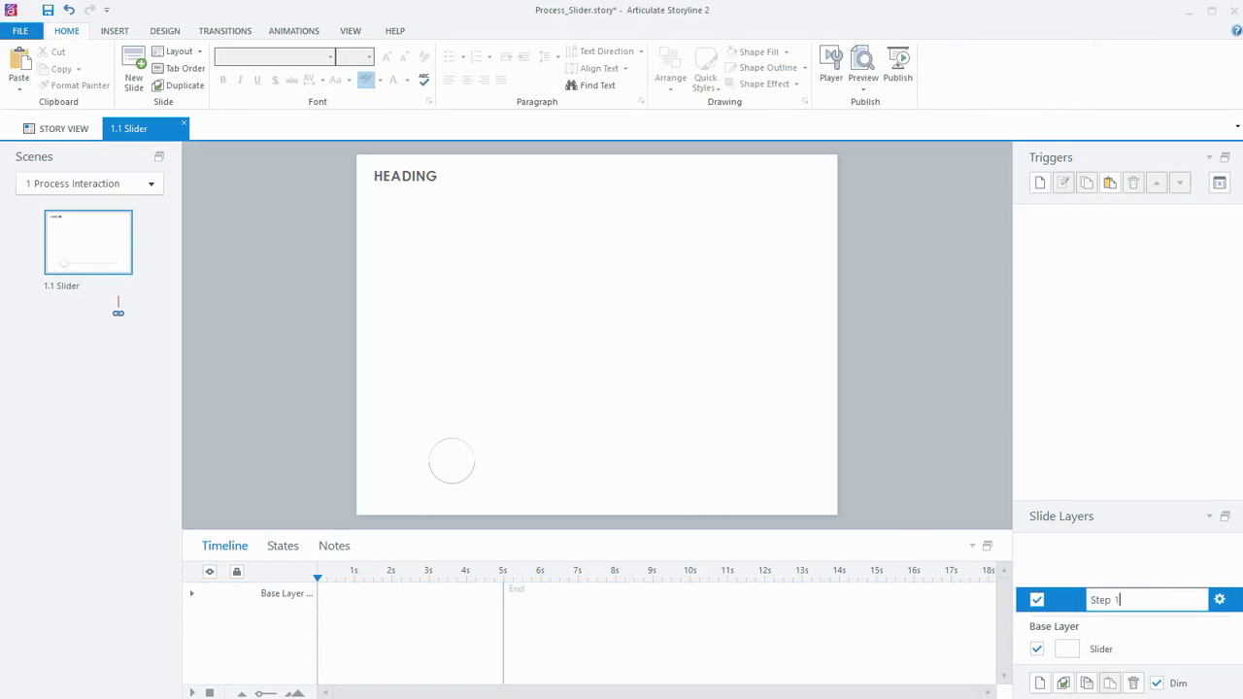
key("Return")
- Draw a wide rectangle bar labelled Step 1 with pale blue fill and matching outline
left_click(114, 30)
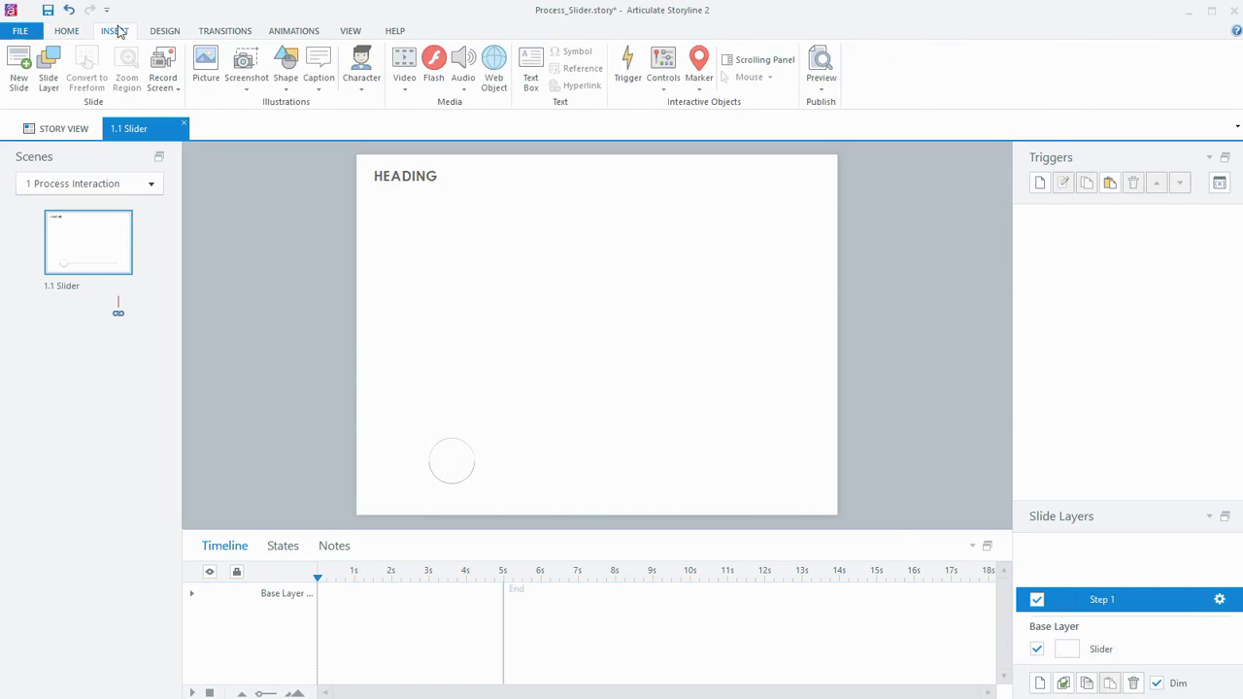
left_click(285, 86)
left_click(281, 147)
mouse_move(384, 202)
left_mouse_down()
mouse_move(705, 256)
mouse_move(805, 229)
left_mouse_up()
type("Step 1")
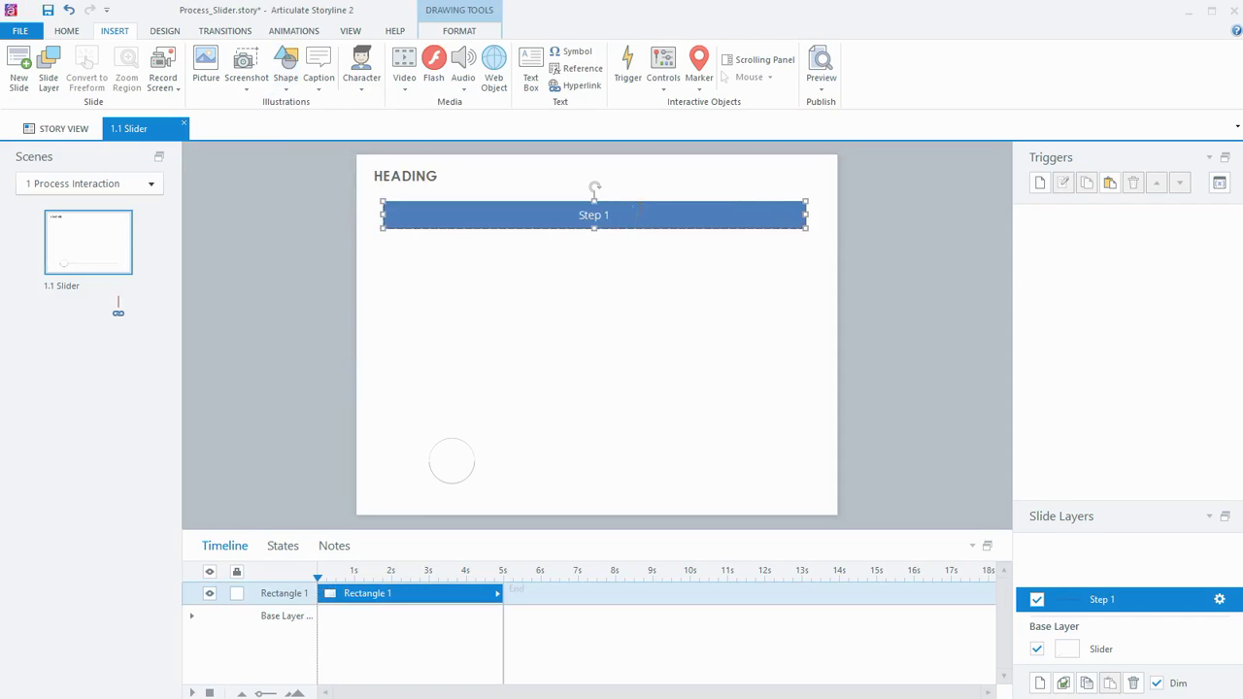
key("Escape")
left_click(460, 31)
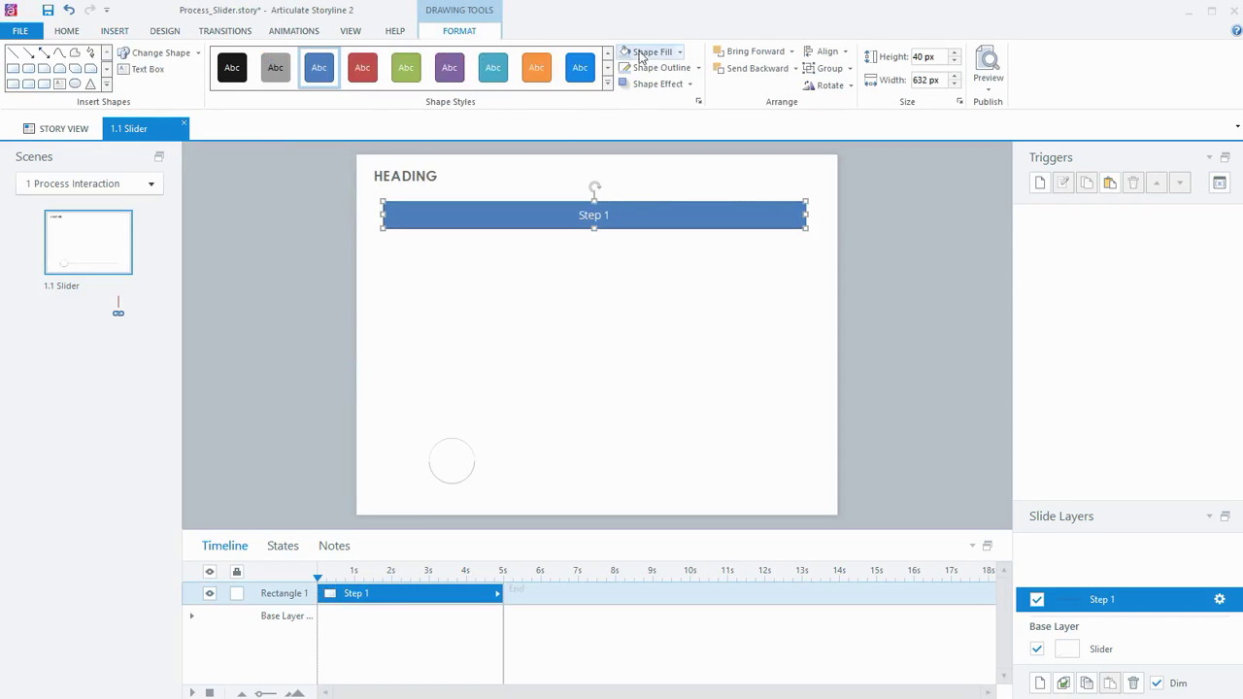
left_click(679, 51)
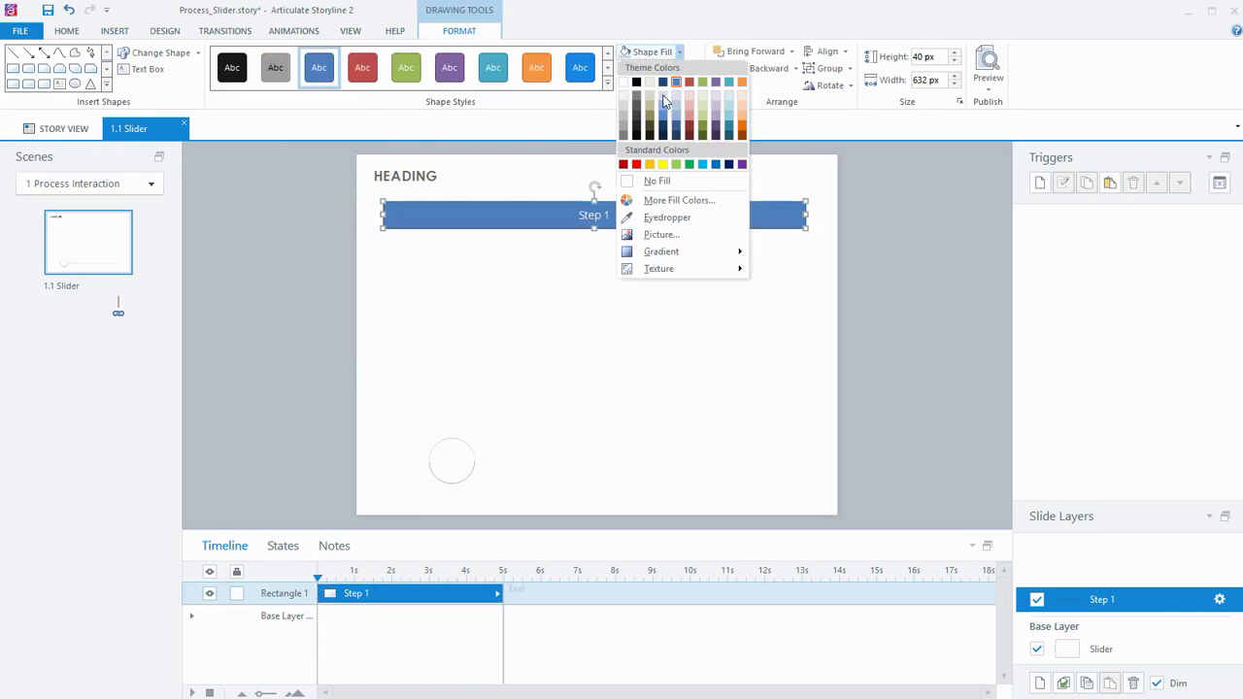
left_click(663, 99)
left_click(699, 67)
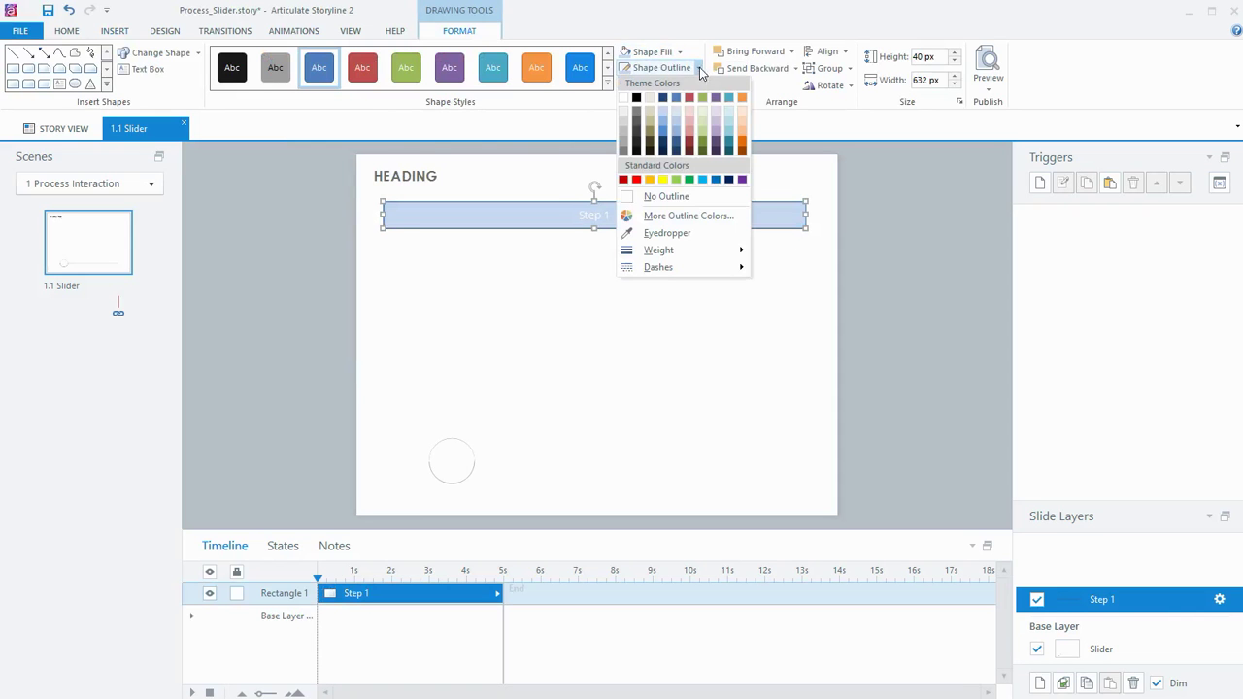
left_click(660, 110)
- Make the Step 1 label dark, bold and 14 pt
left_click(67, 31)
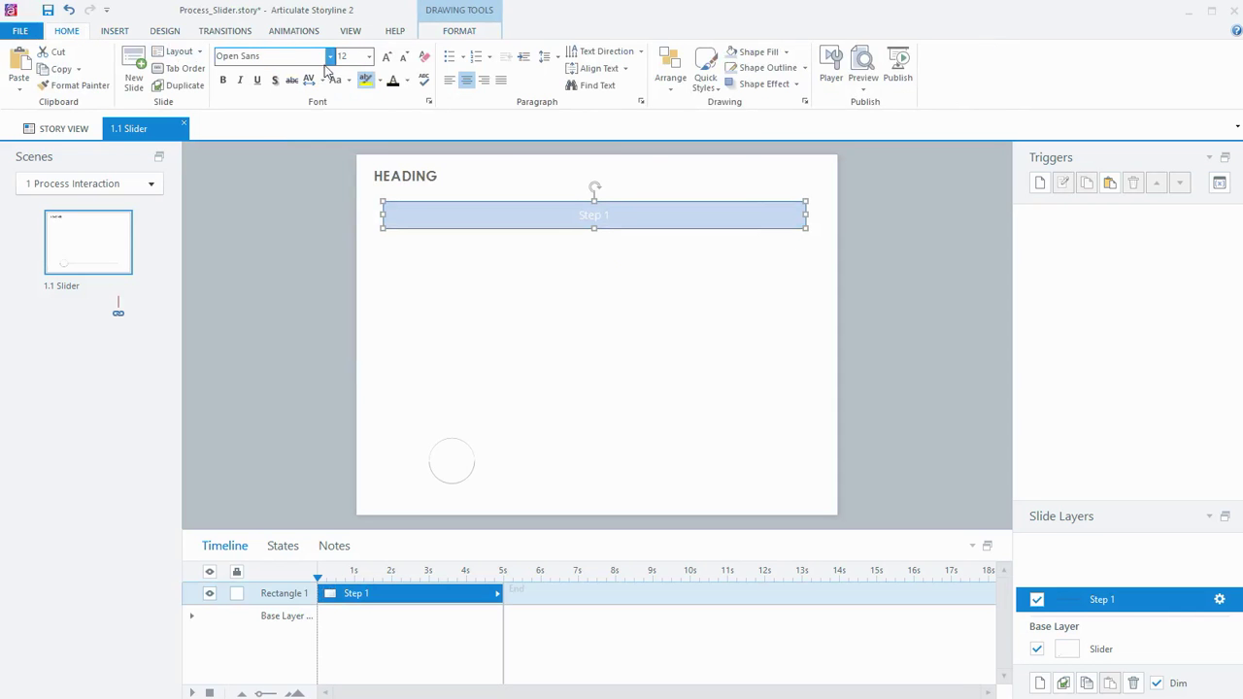
left_click(393, 83)
left_click(223, 79)
left_click(387, 57)
left_click(388, 58)
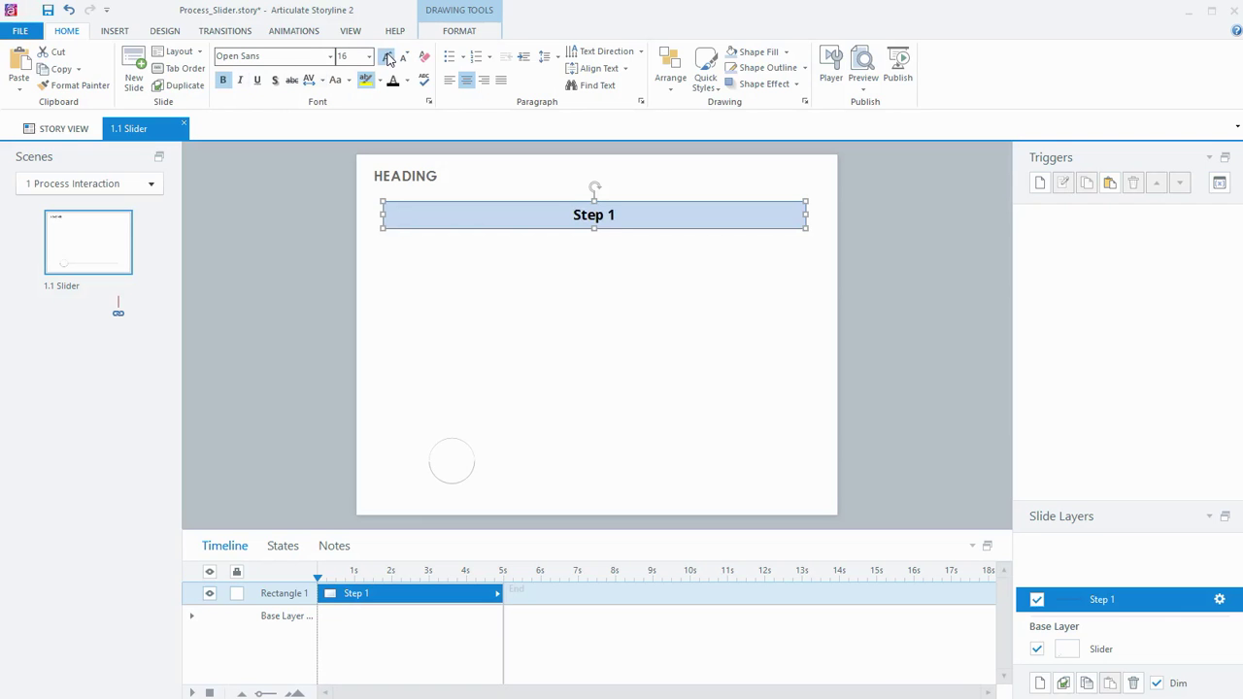
left_click(403, 56)
- Draw a text box below the Step 1 bar
left_click(118, 31)
left_click(530, 73)
left_click_drag(416, 252, 767, 298)
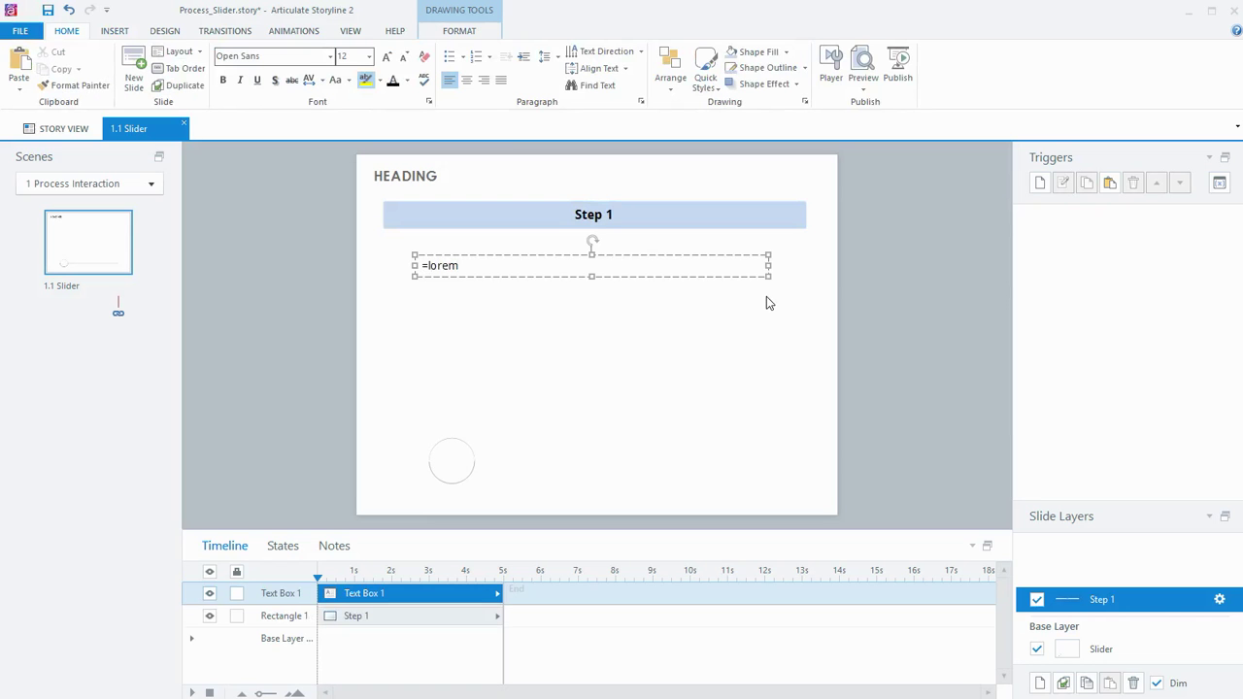
- Fill the text box with Lorem ipsum paragraphs using =lorem() and nudge it up
type("=lorem()")
key("Return")
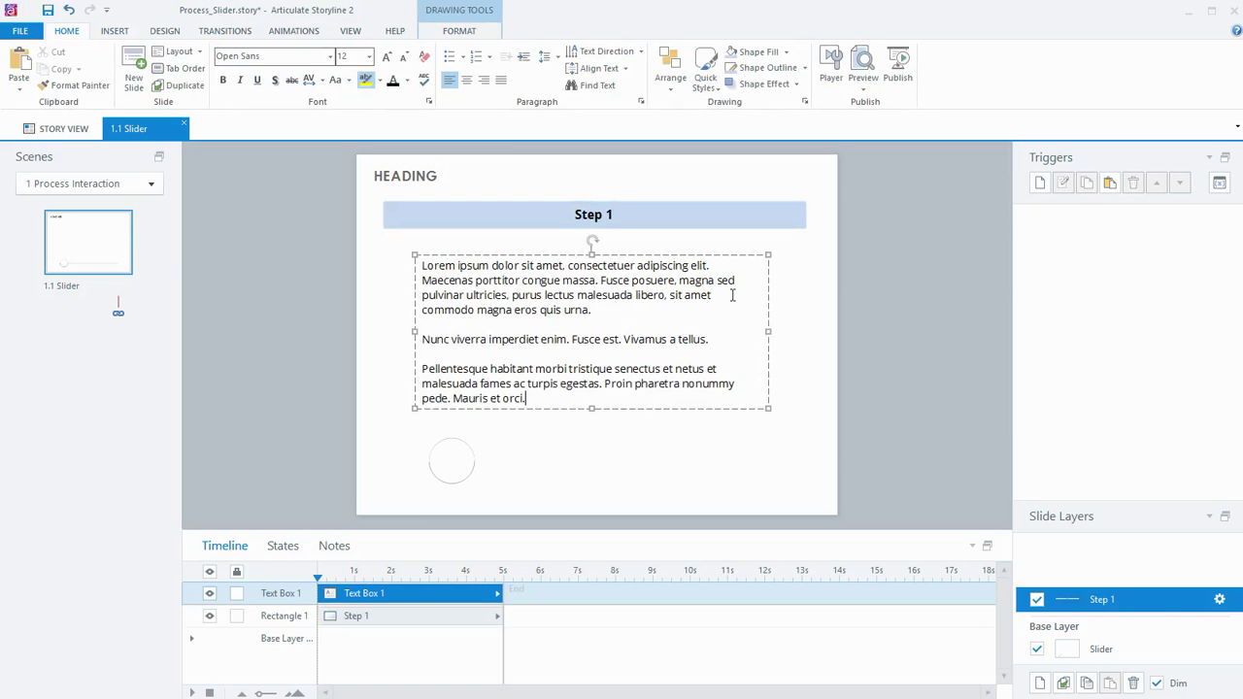
key("Escape")
left_click_drag(650, 257, 650, 247)
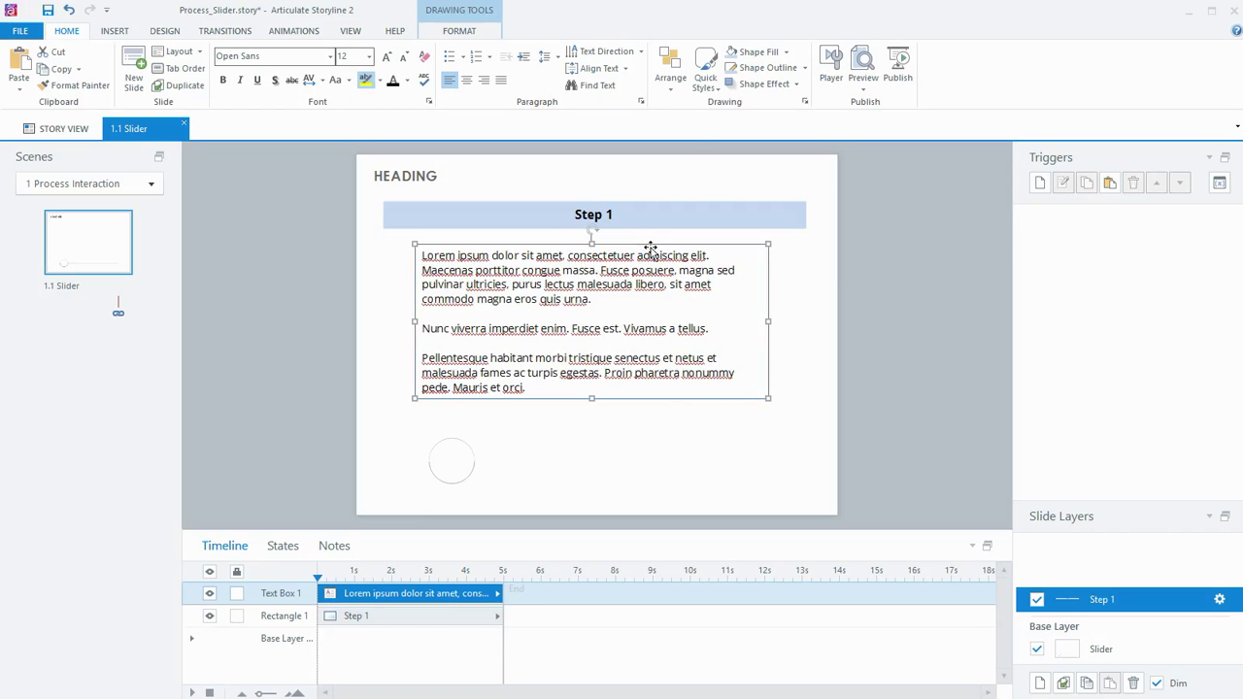
- Centre both the text box and the Step 1 bar horizontally on the slide
left_click(670, 64)
mouse_move(694, 273)
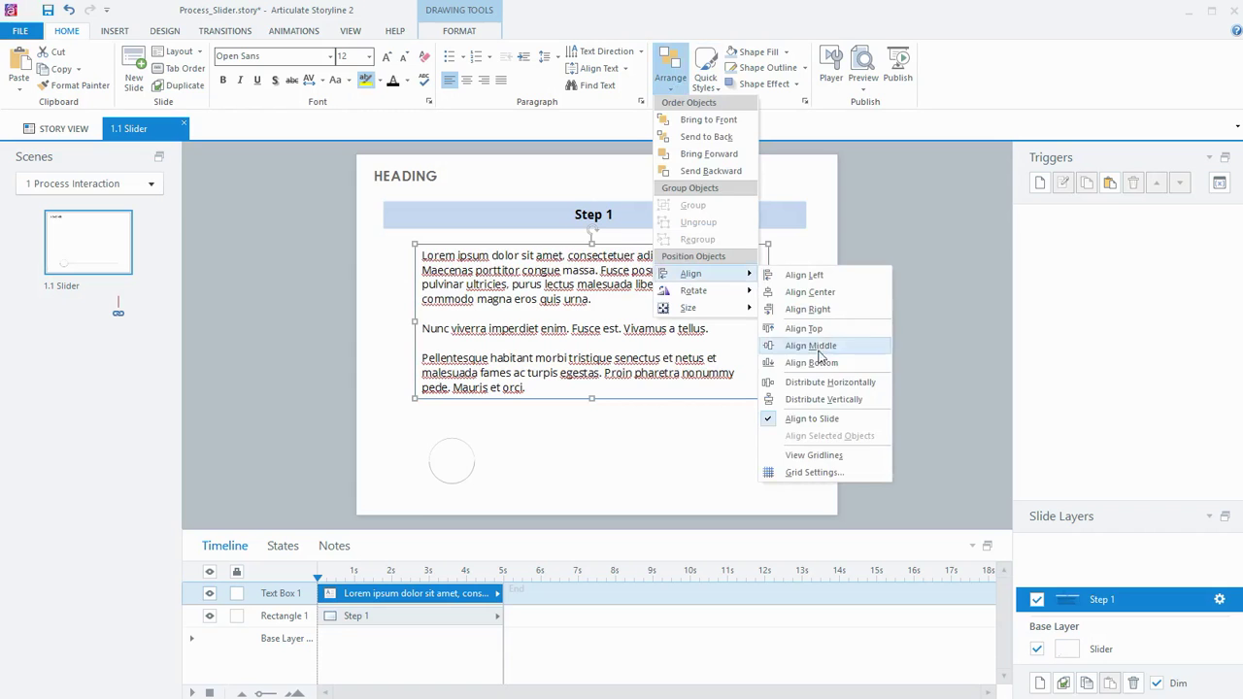
left_click(824, 380)
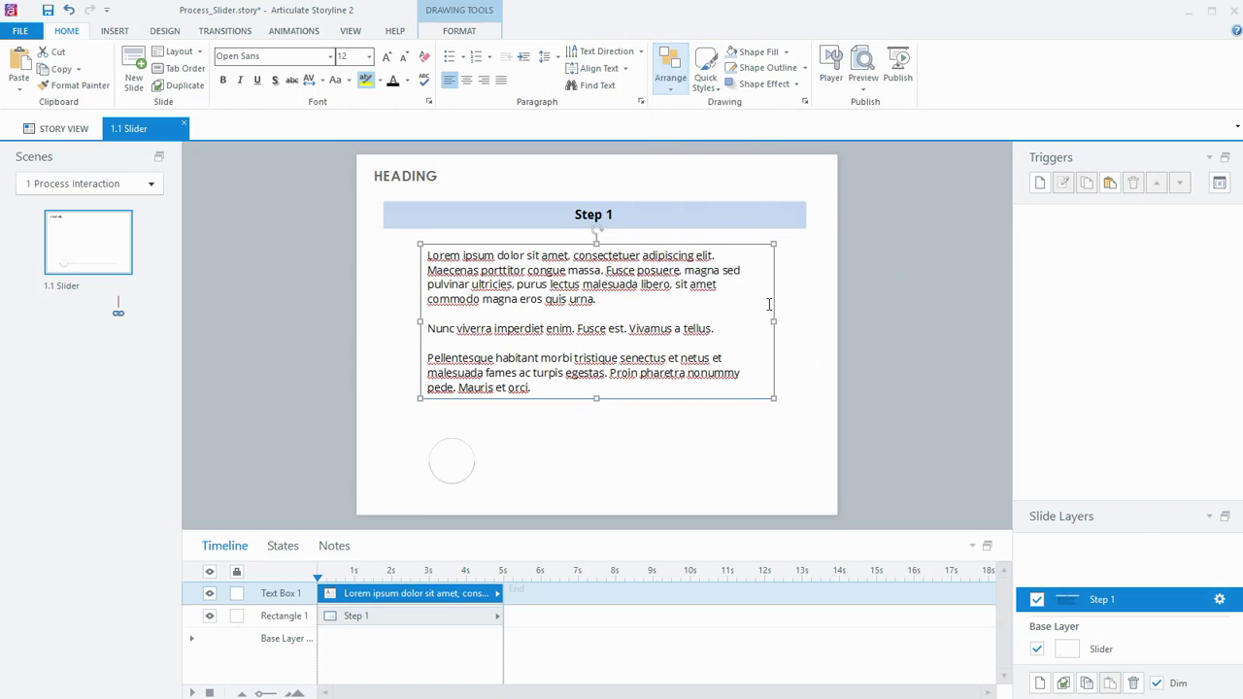
left_click(694, 202)
left_click(670, 66)
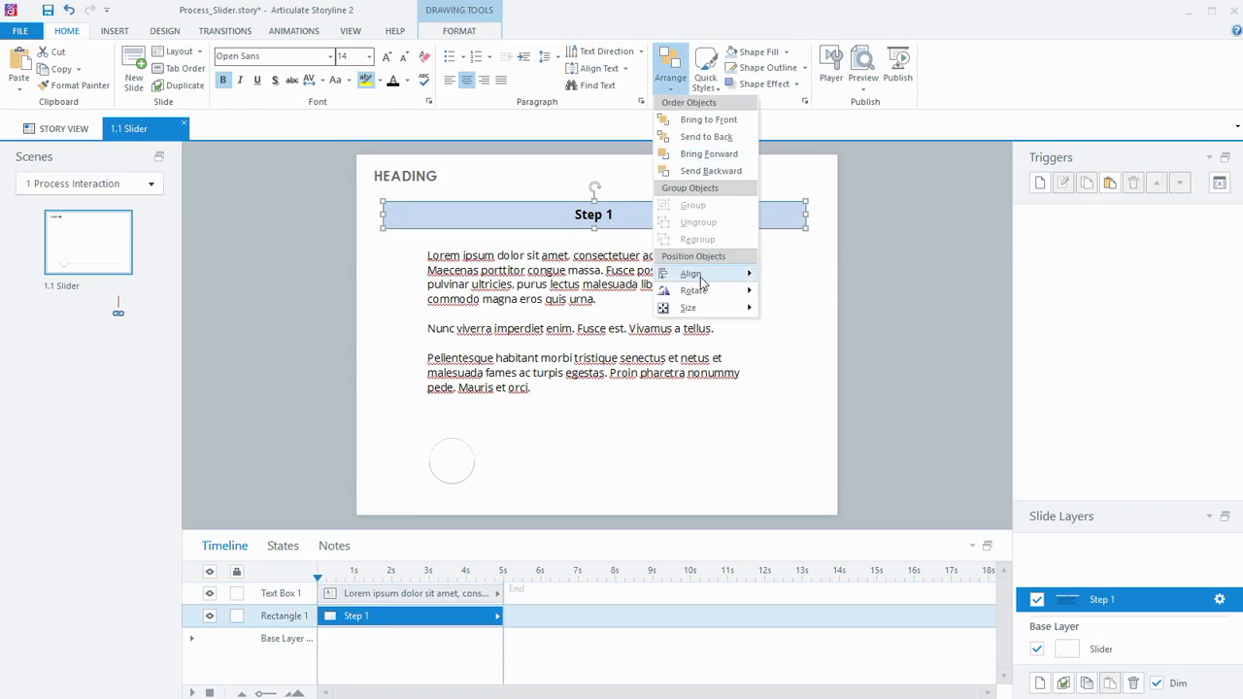
mouse_move(695, 275)
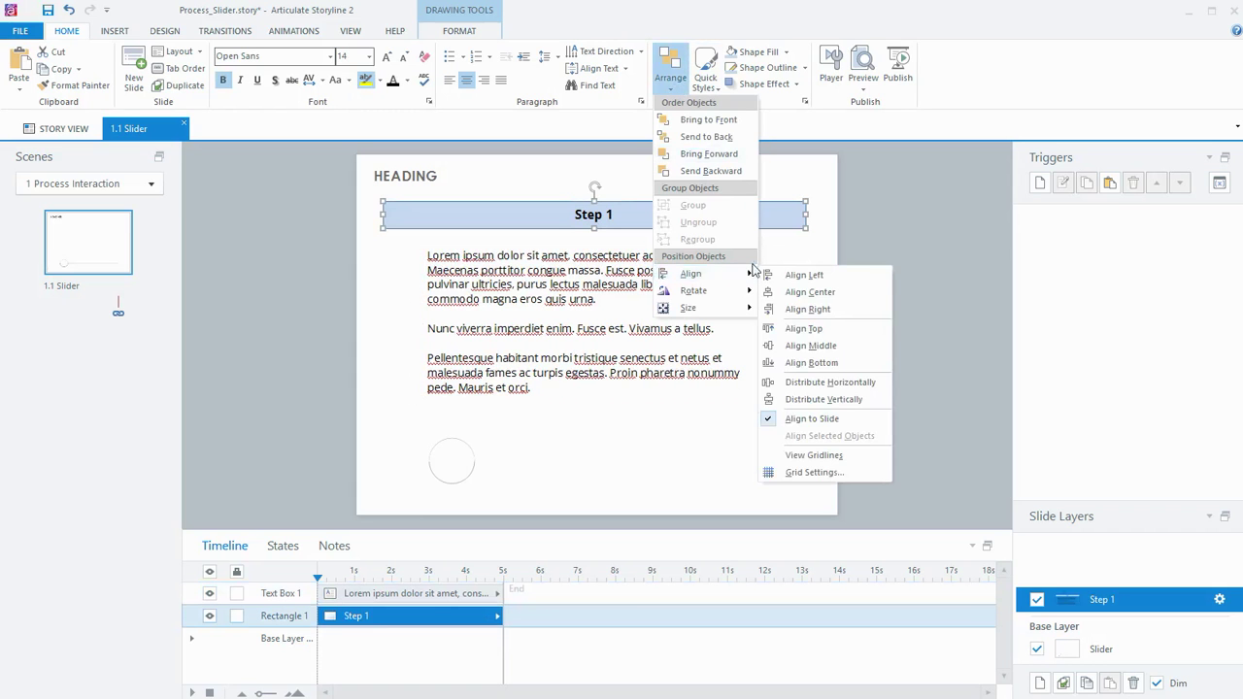
left_click(809, 384)
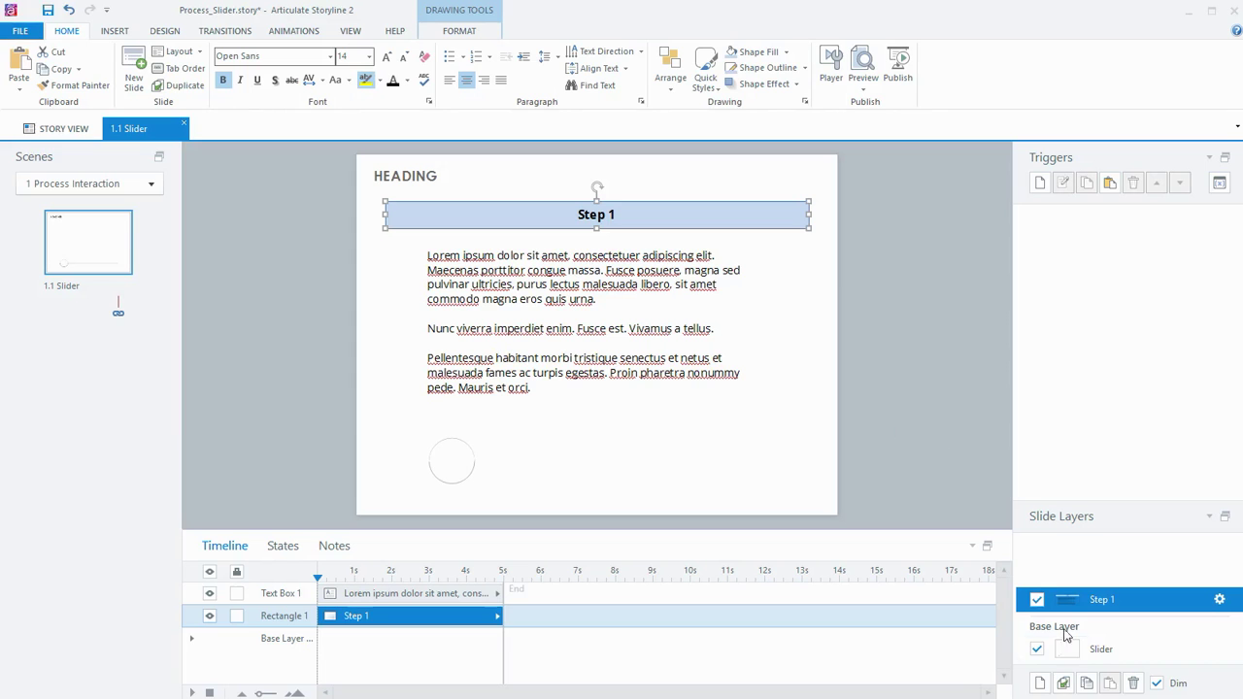
- Duplicate the Step 1 layer and rename the copy Step 2
left_click(1064, 682)
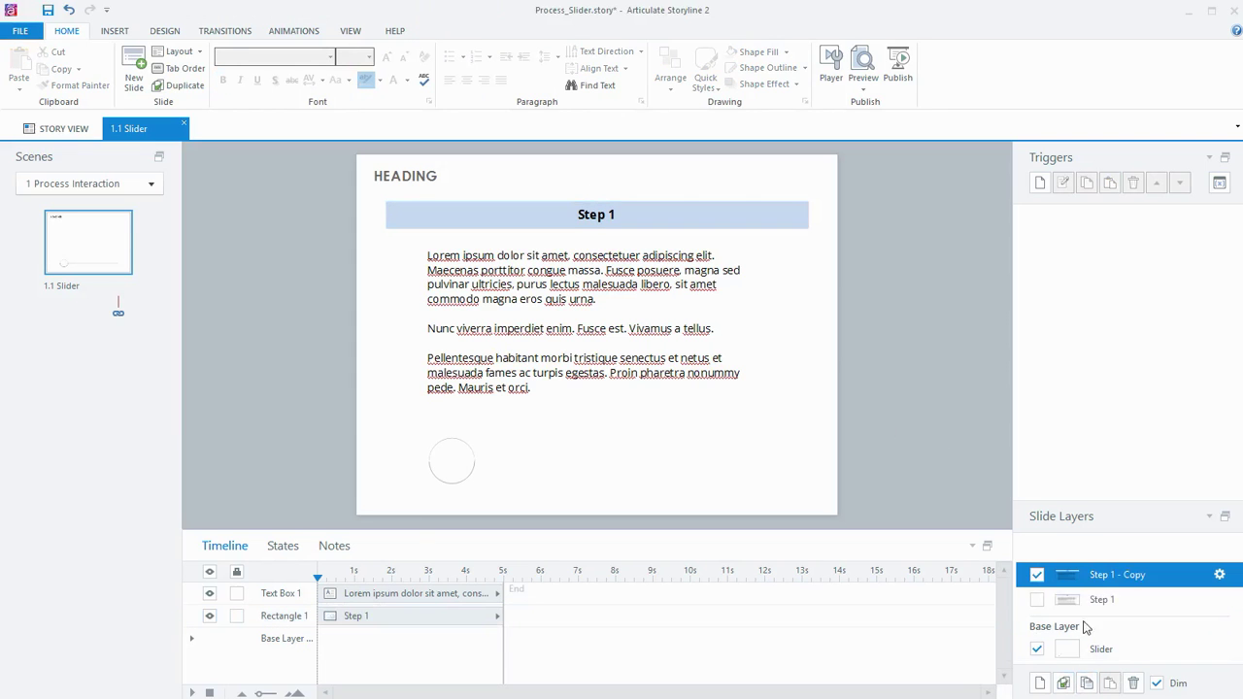
double_click(1104, 575)
type("Step 2")
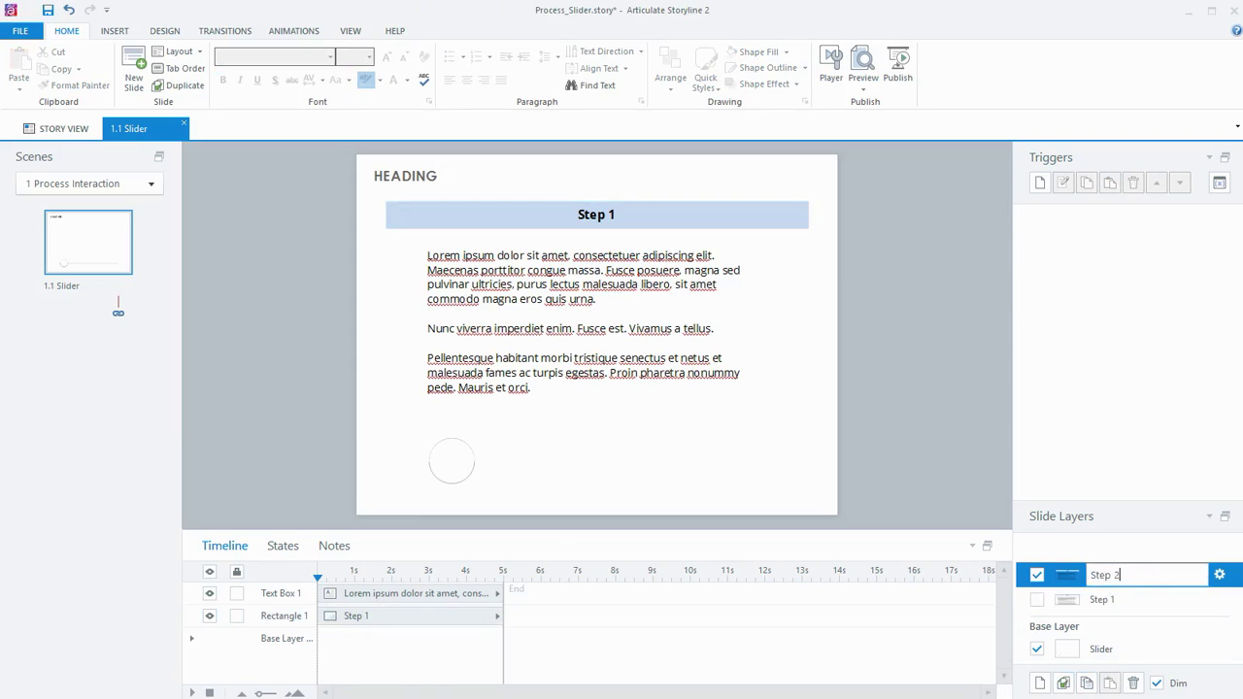
key("Return")
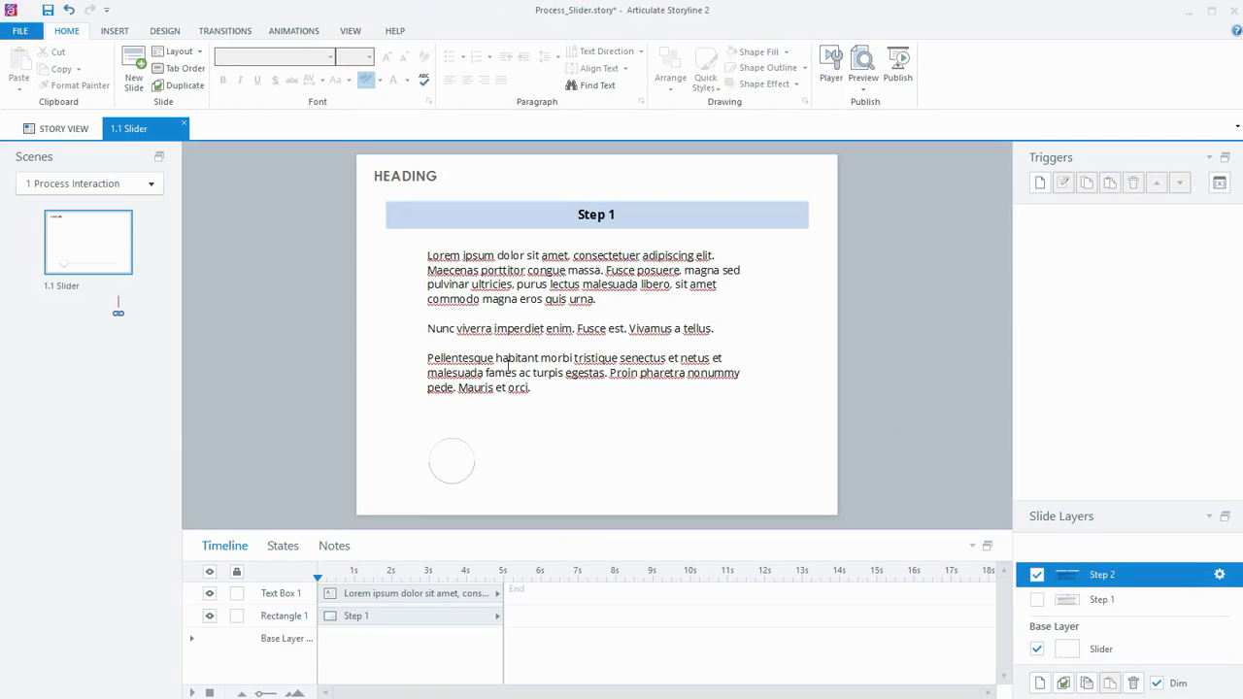
- Change the banner label from Step 1 to Step 2
left_click(624, 217)
key("BackSpace")
type("2")
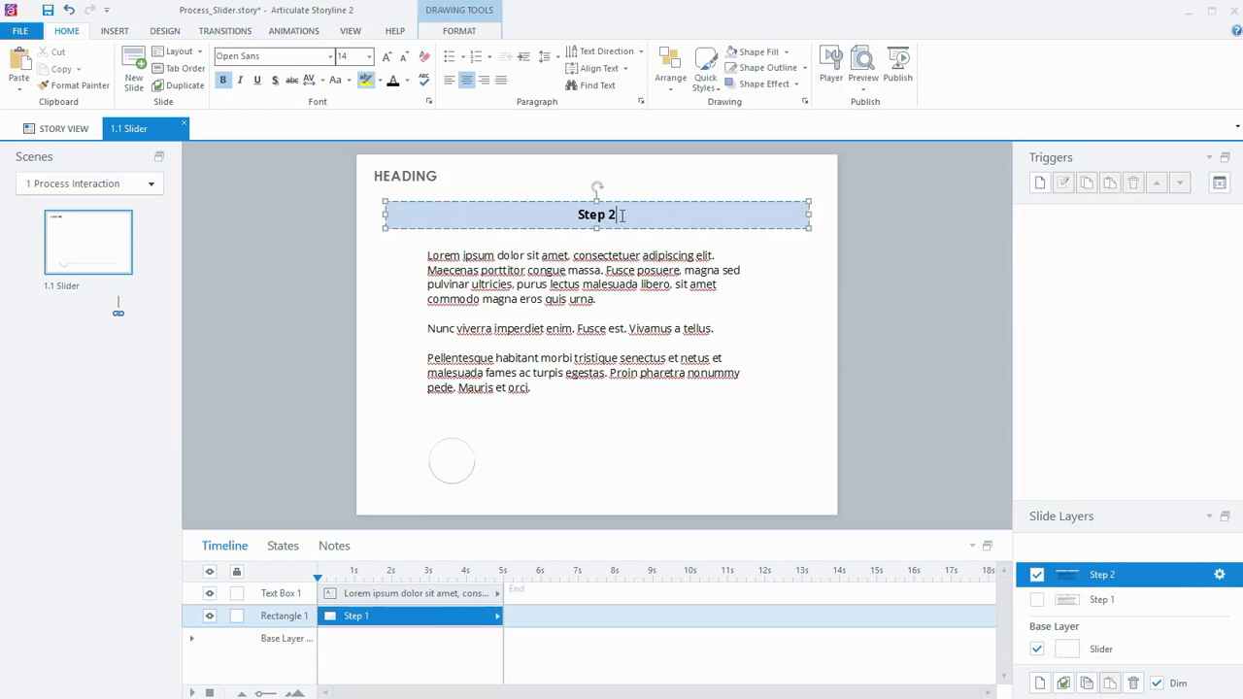
left_click(611, 203)
left_click(459, 31)
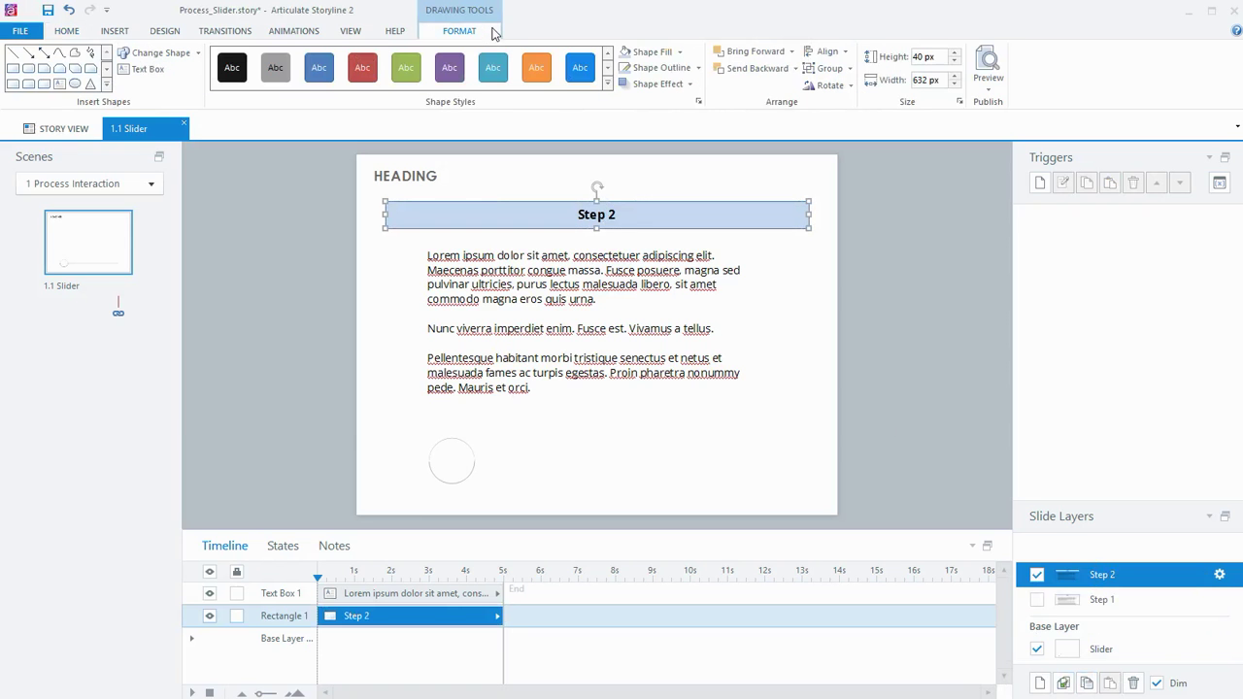
- Give the Step 2 banner a medium blue fill and outline, then duplicate the layer
left_click(675, 51)
left_click(683, 85)
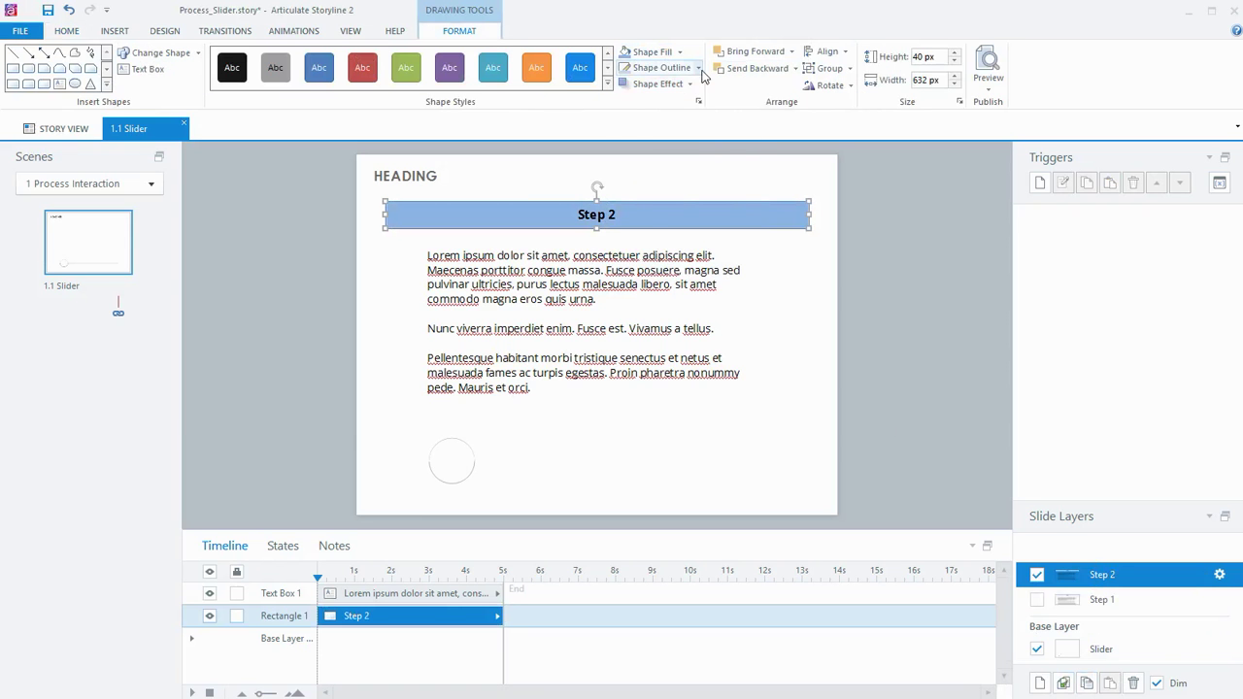
left_click(684, 67)
left_click(672, 132)
left_click(877, 267)
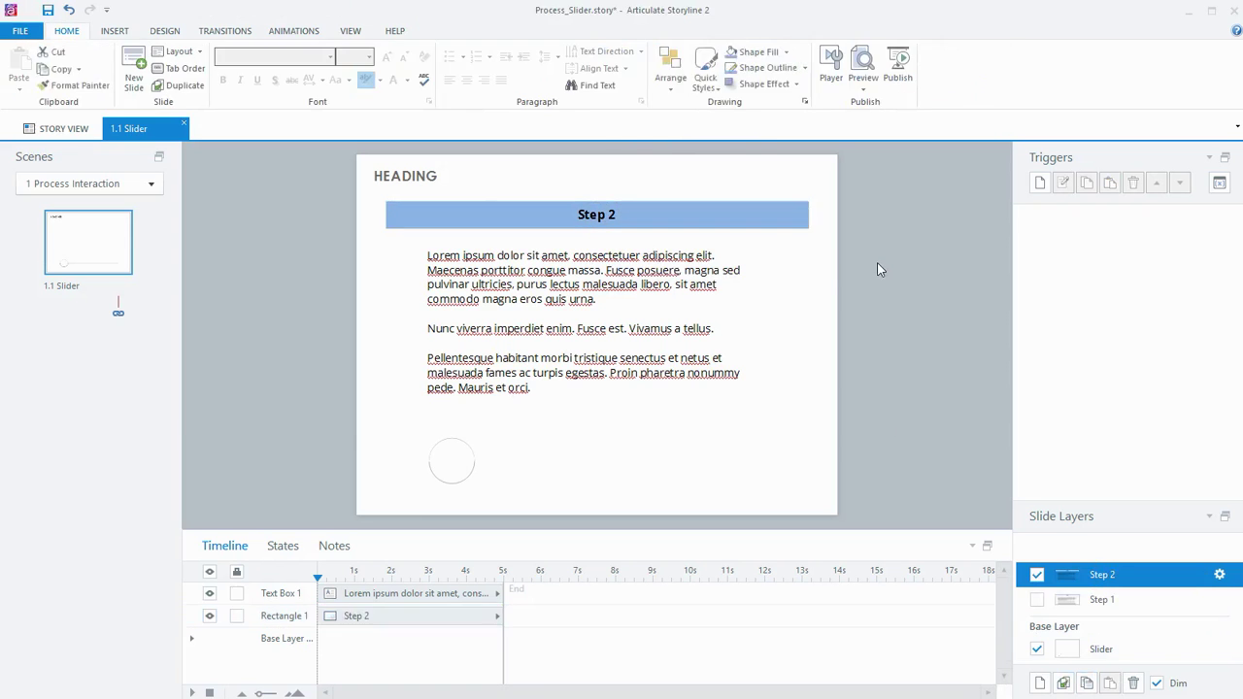
left_click(1064, 683)
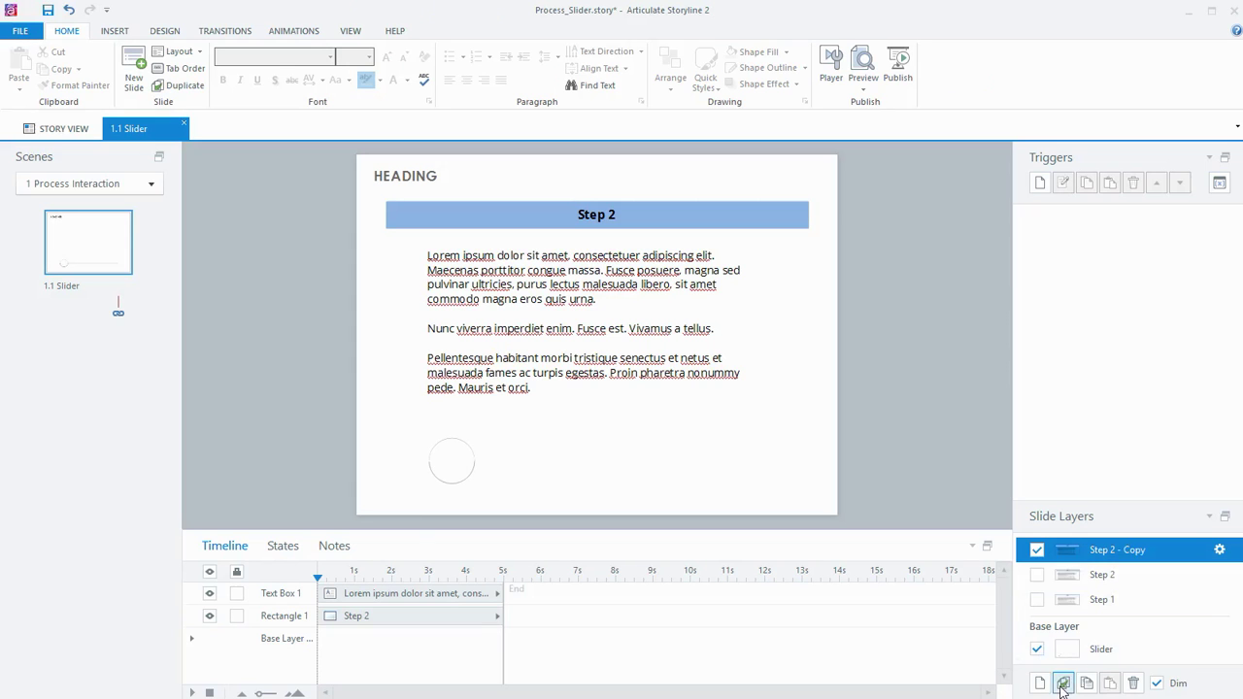
- Rename the copied layer Step 3 and change its banner label to Step 3
double_click(1101, 550)
type("Step 3")
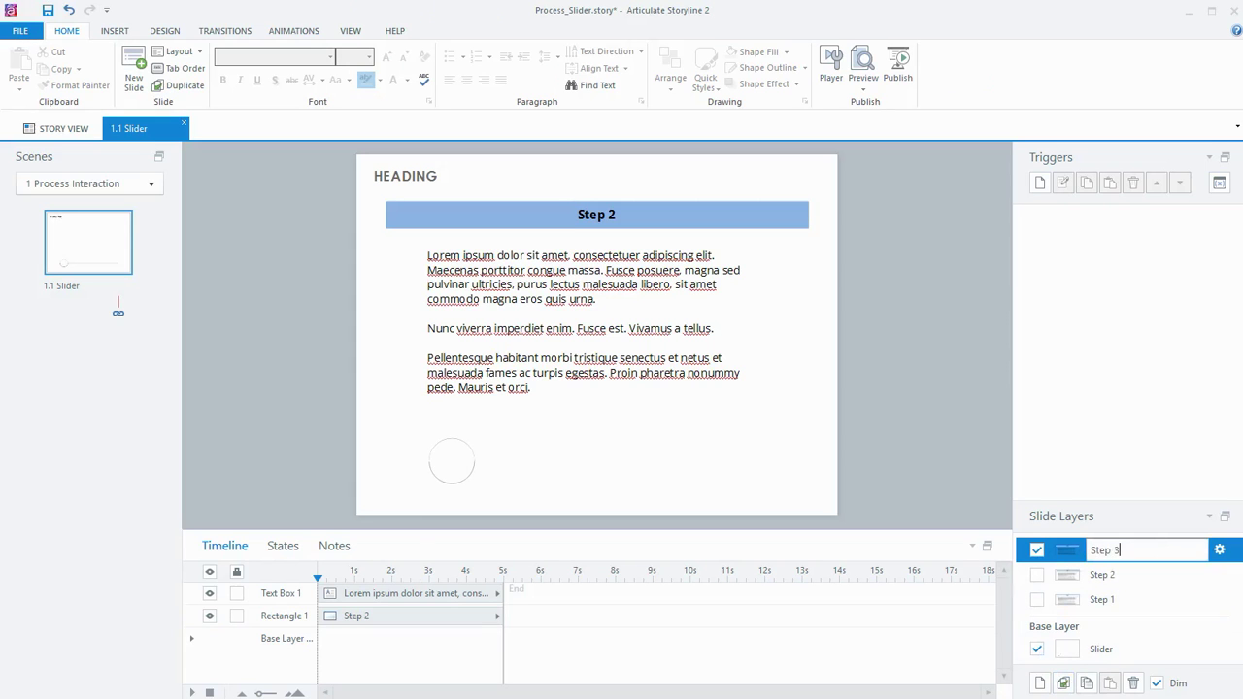
key("Return")
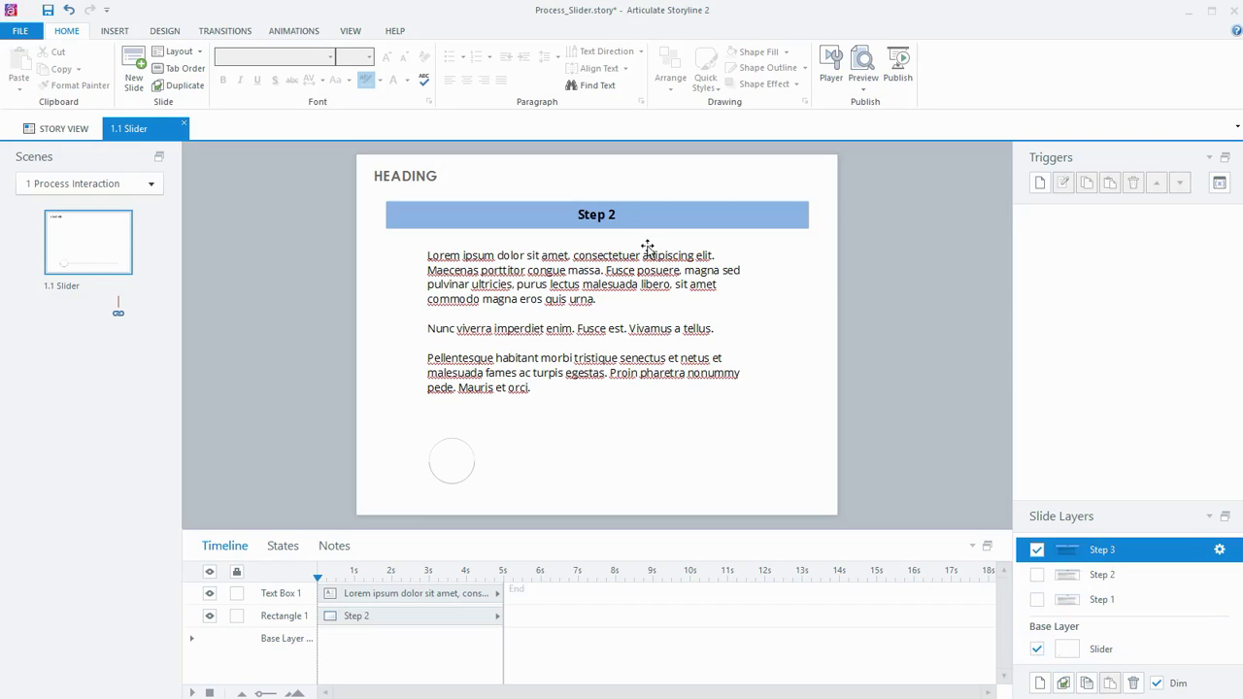
left_click(625, 214)
key("BackSpace")
type("3")
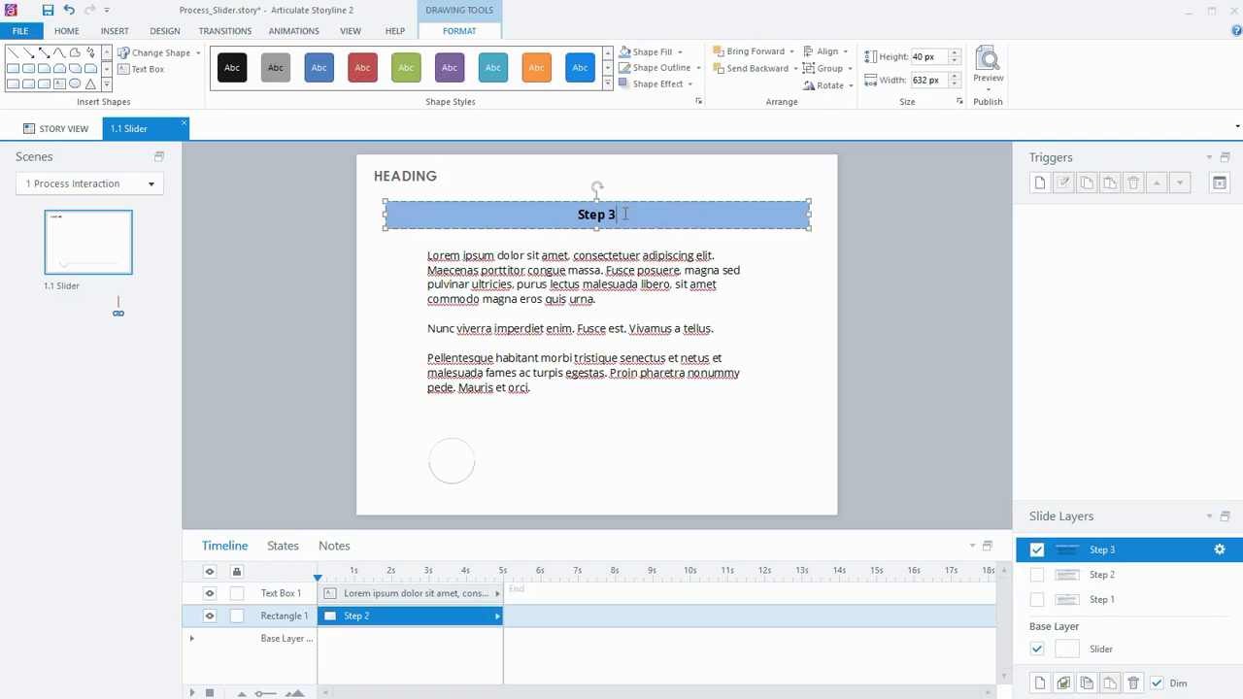
- Give the Step 3 banner a darker blue fill and outline, then duplicate the layer
left_click(655, 52)
left_click(660, 119)
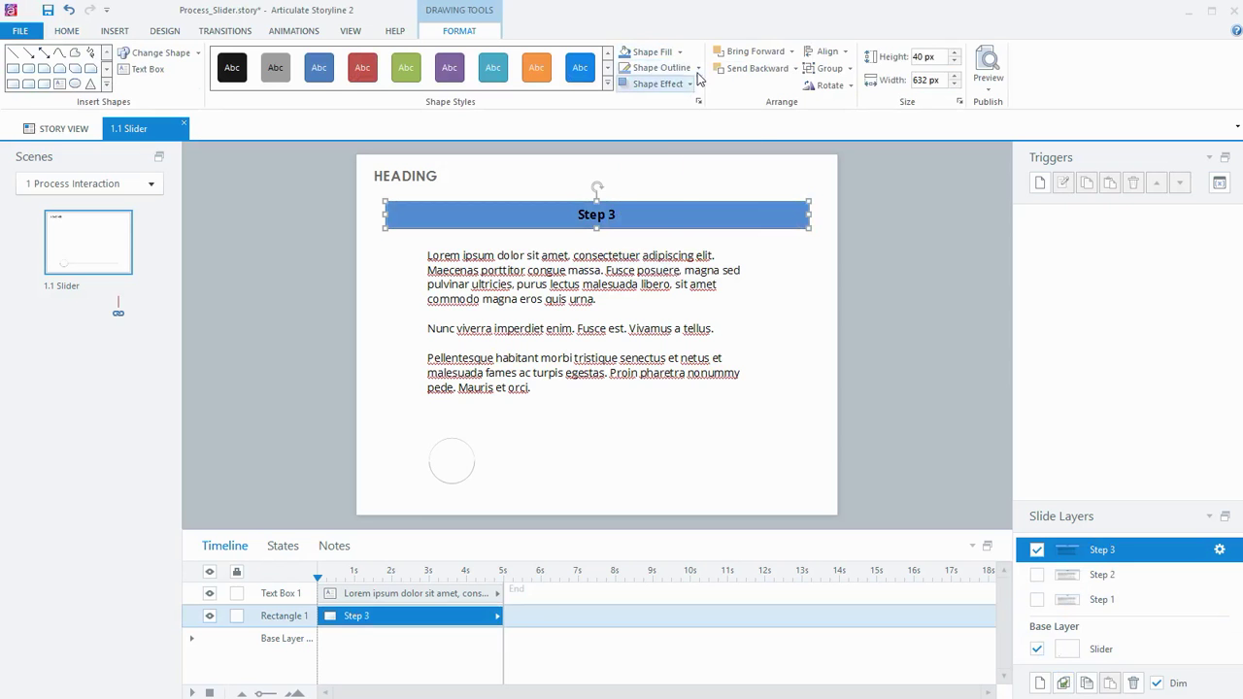
left_click(697, 68)
left_click(666, 140)
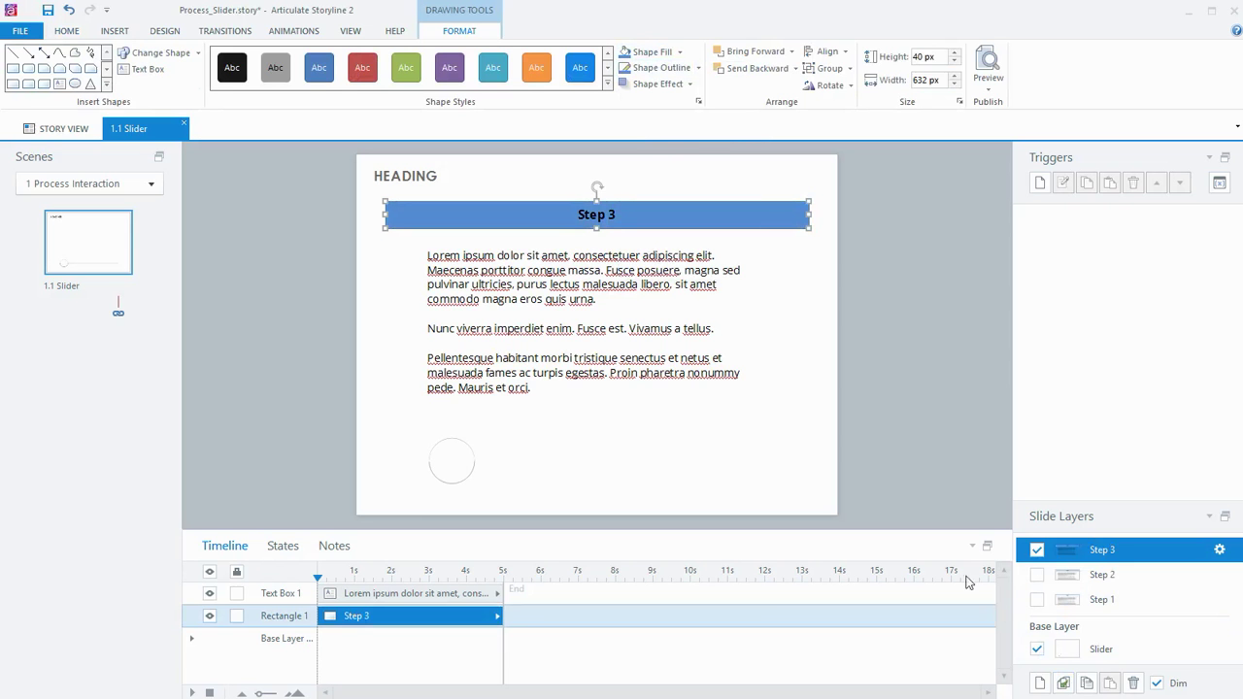
left_click(1063, 686)
- Rename the copied layer Step 4 and change its banner label to Step 4
double_click(1102, 548)
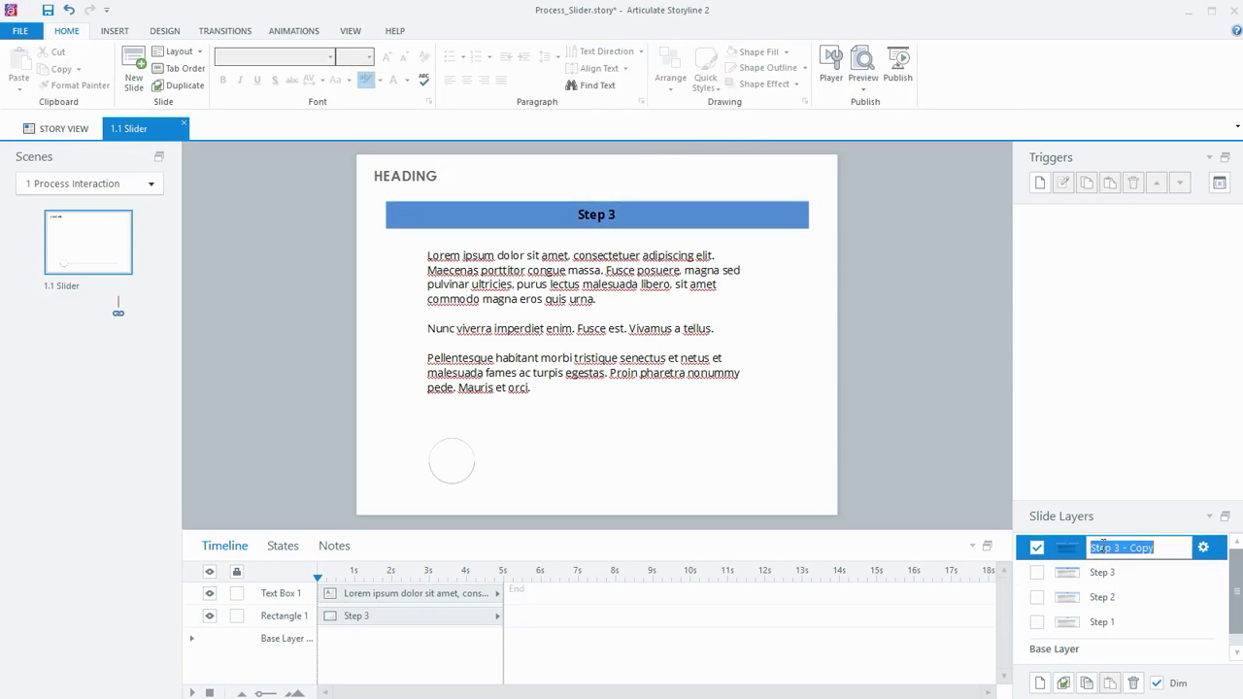
type("Step")
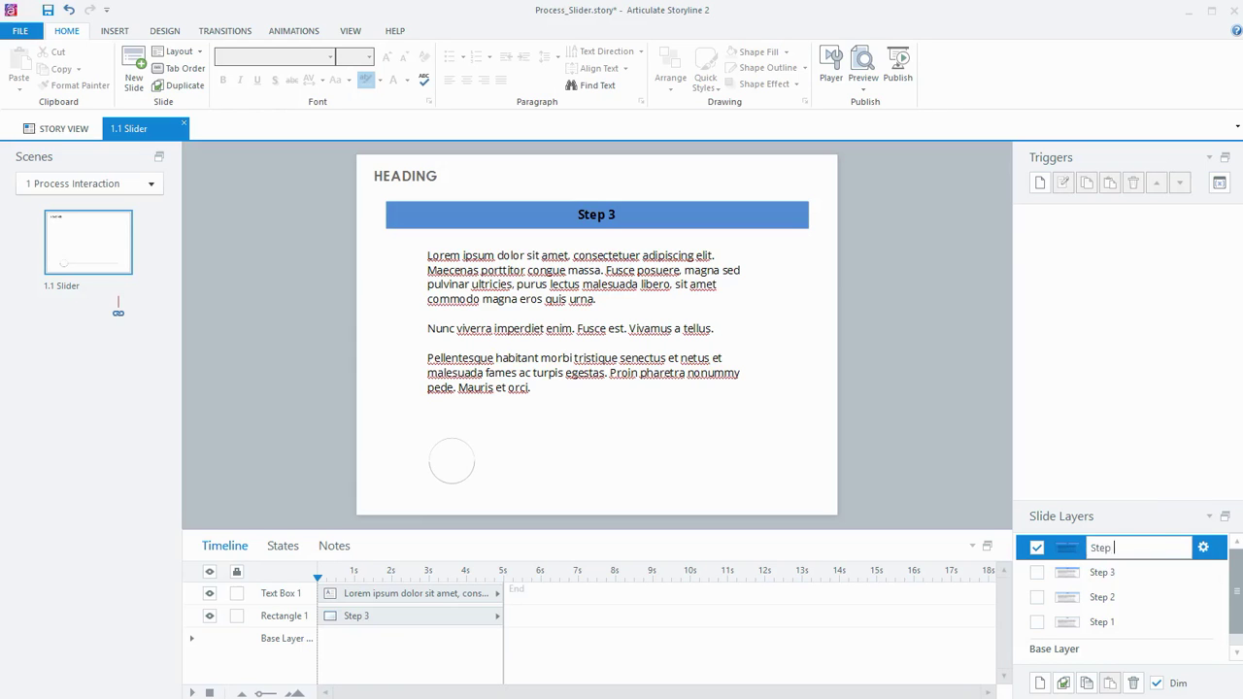
key("Return")
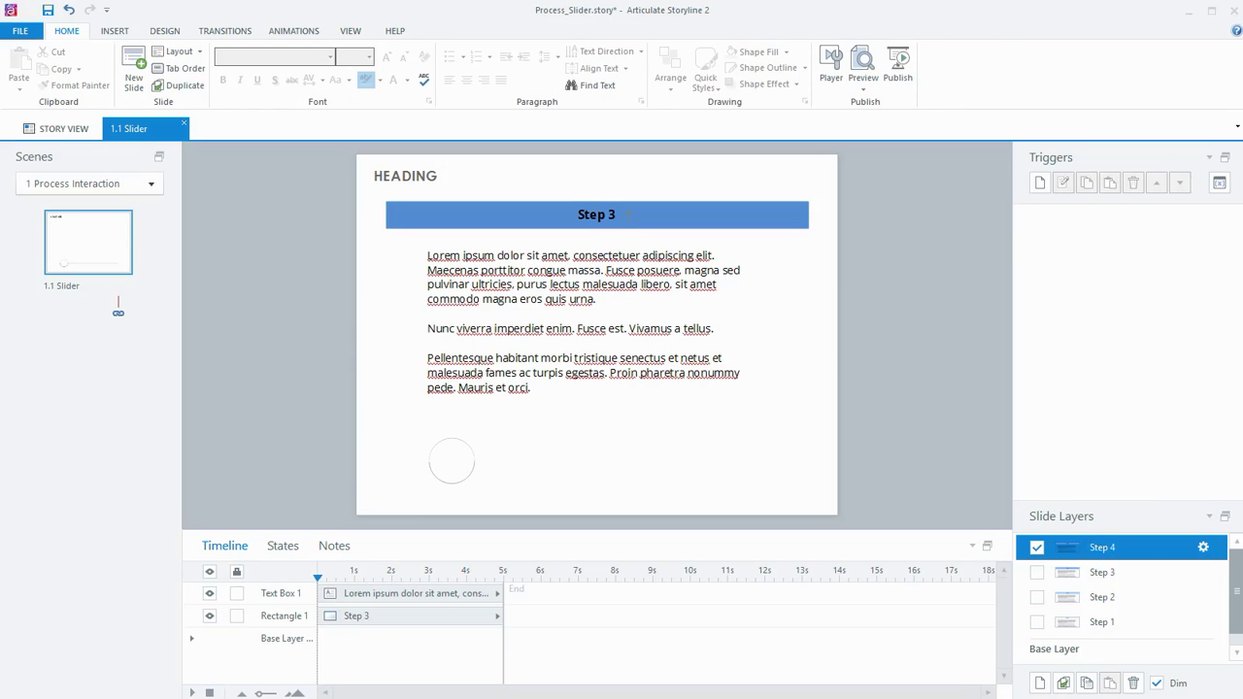
left_click(626, 215)
key("BackSpace")
type("4")
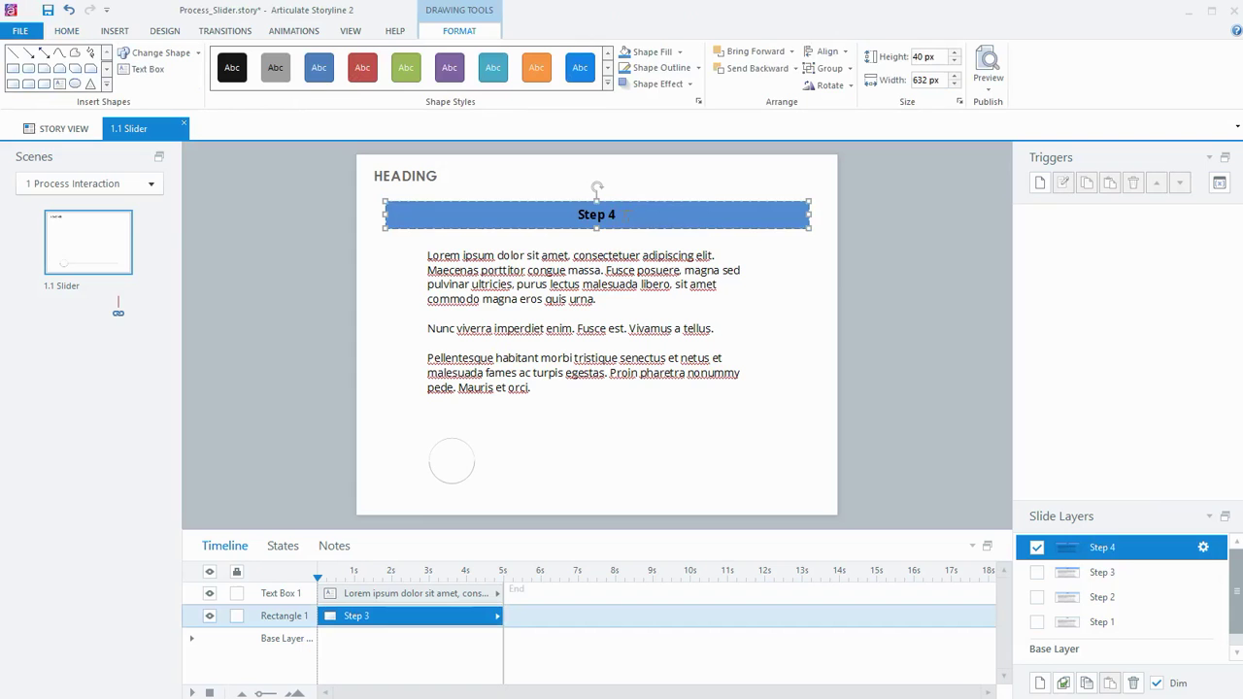
- Fill the Step 4 banner dark navy with a matching outline and make its label white
left_click(634, 203)
left_click(679, 51)
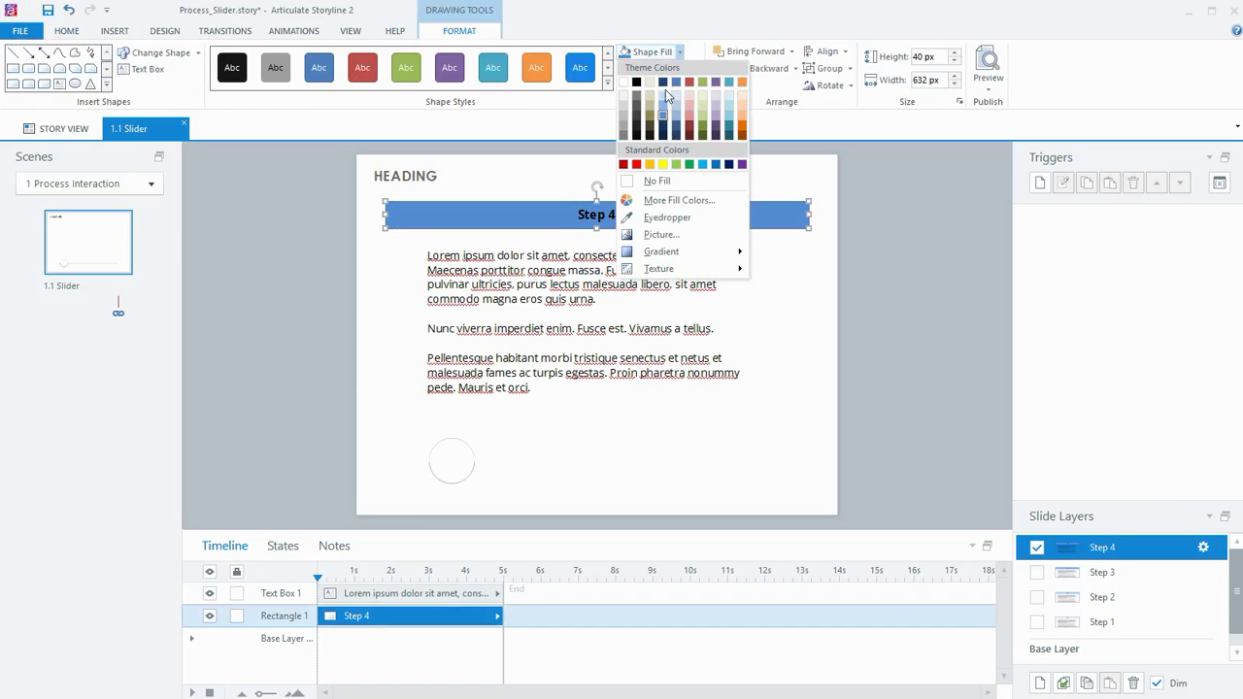
left_click(675, 129)
left_click(698, 67)
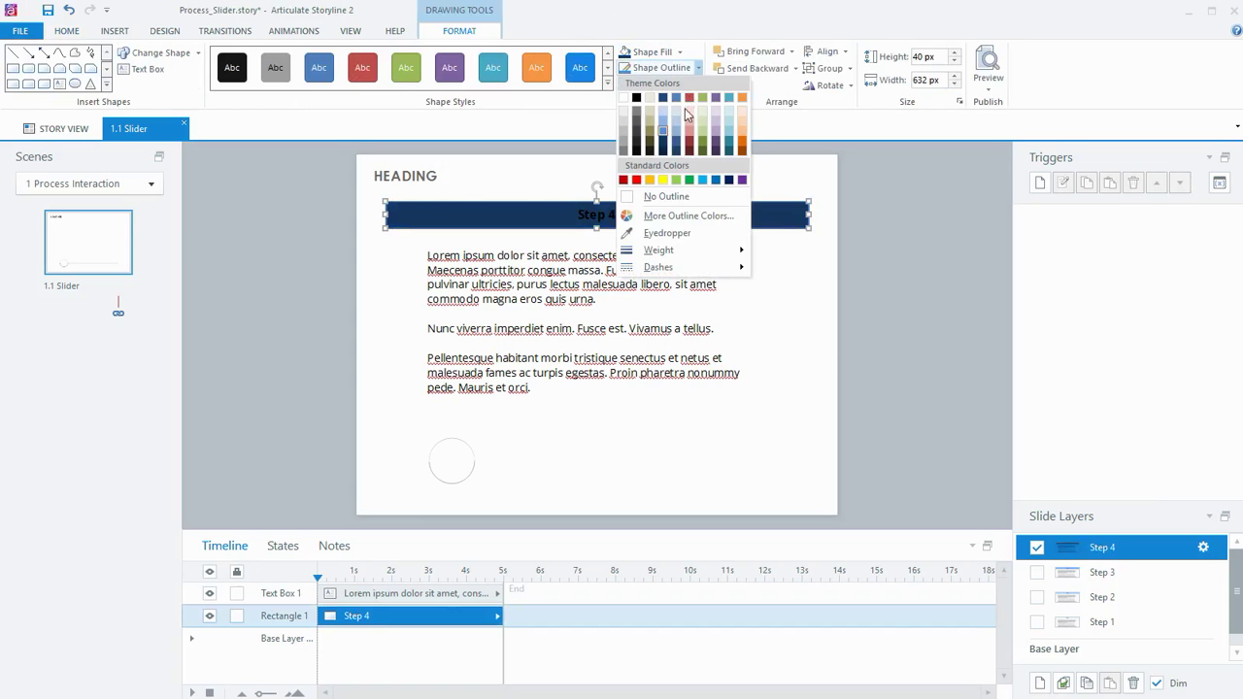
left_click(664, 147)
left_click(70, 32)
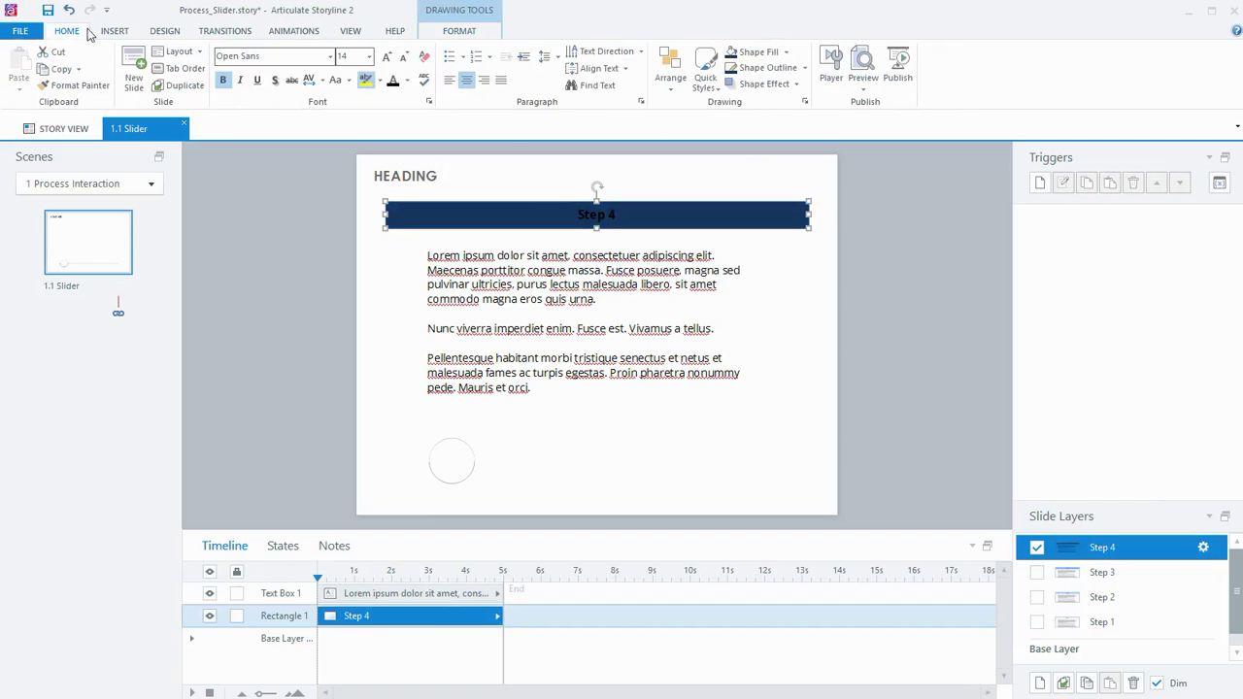
left_click(407, 82)
left_click(394, 111)
- Switch through the layers back to the Slider base layer
left_click(1156, 596)
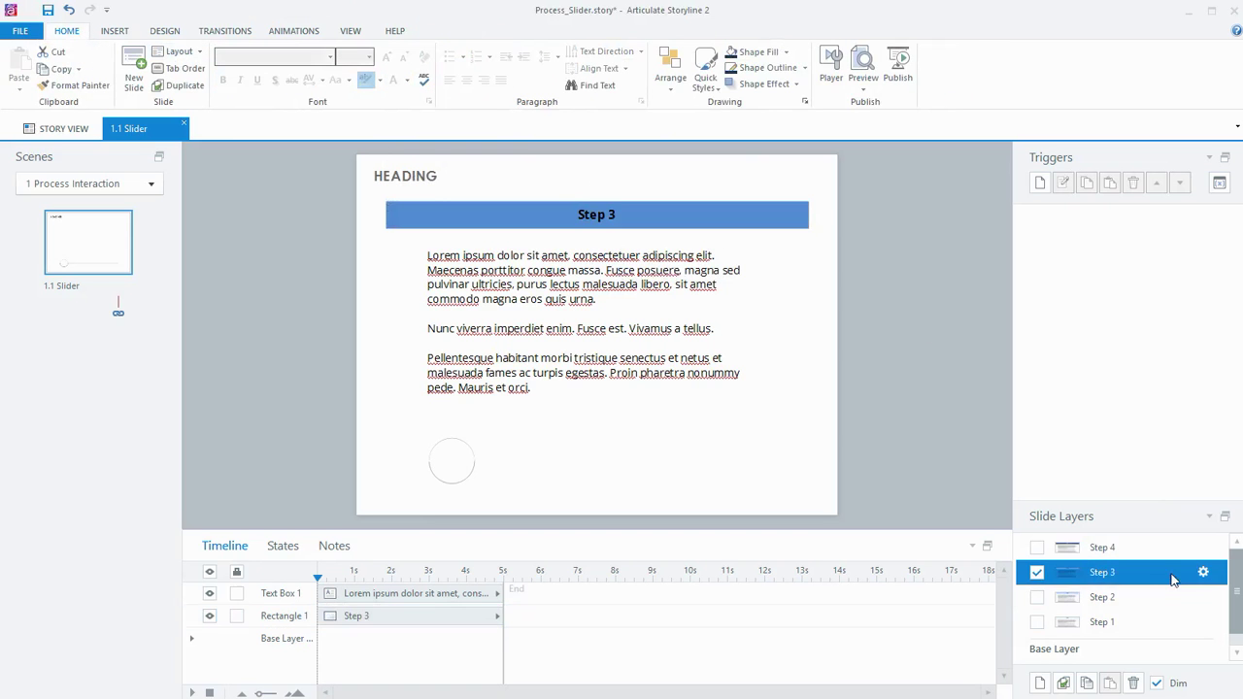
left_click(1147, 620)
scroll(1204, 626, "down", 2)
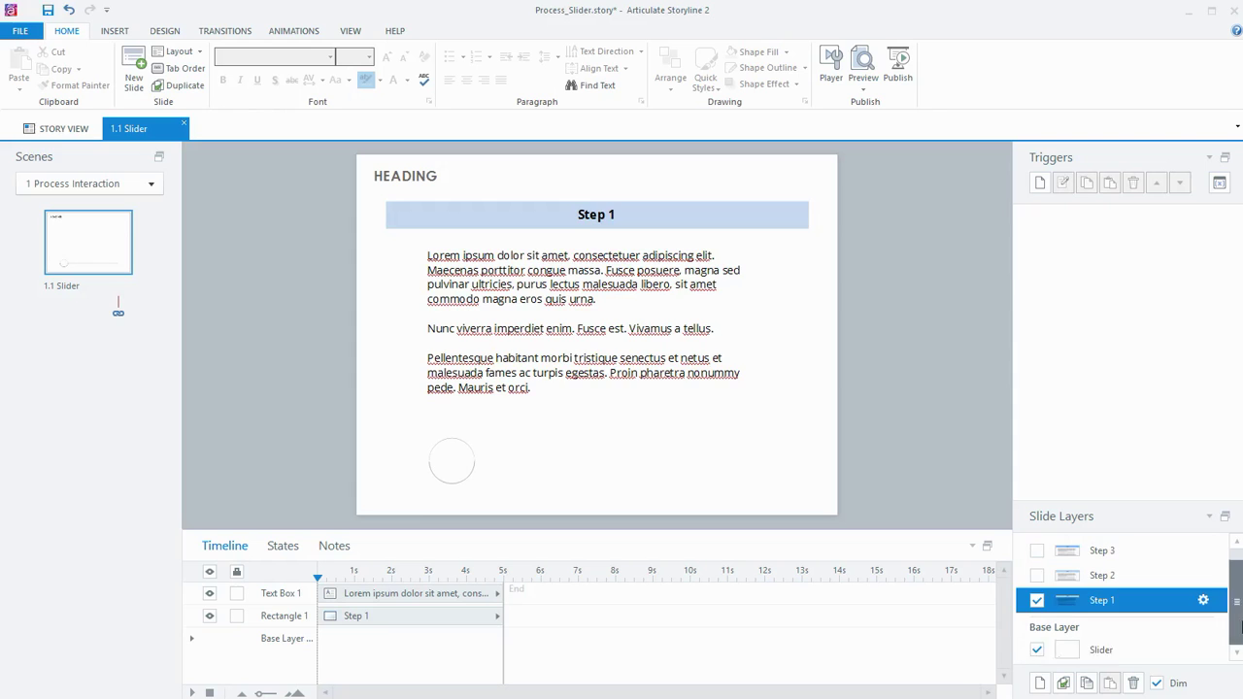
left_click(1177, 656)
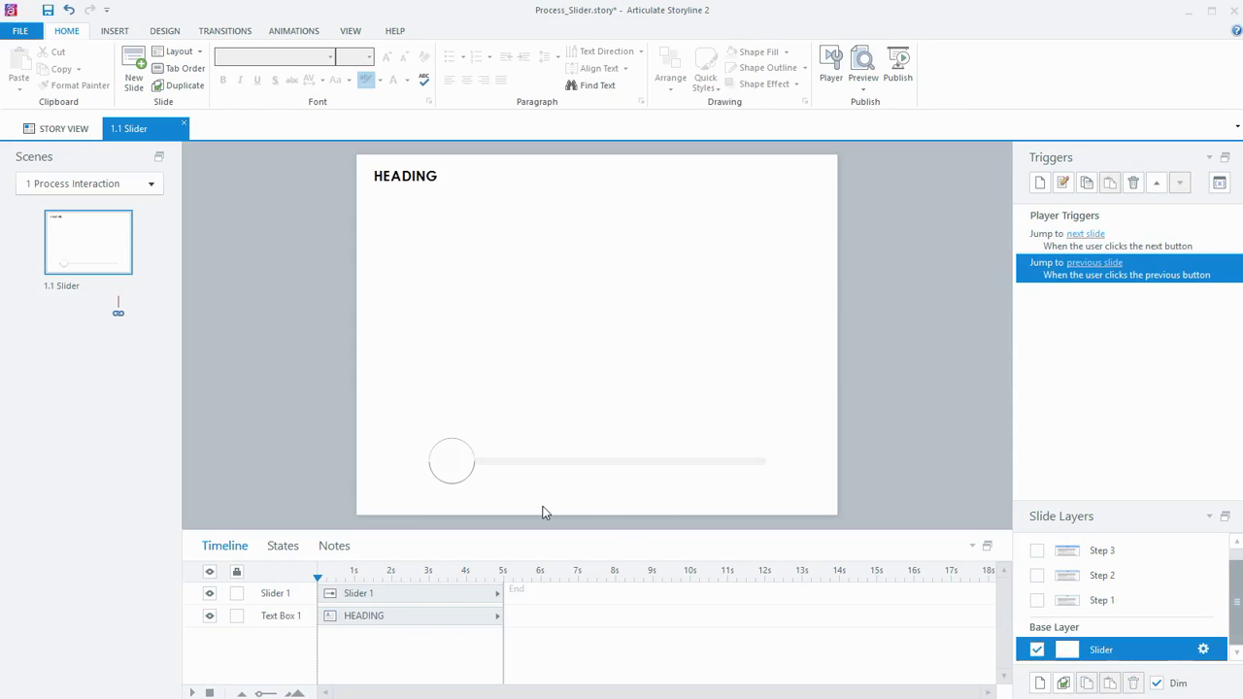
- Create a trigger showing layer Step 1 when Slider1 moves and equals 1
left_click(1039, 183)
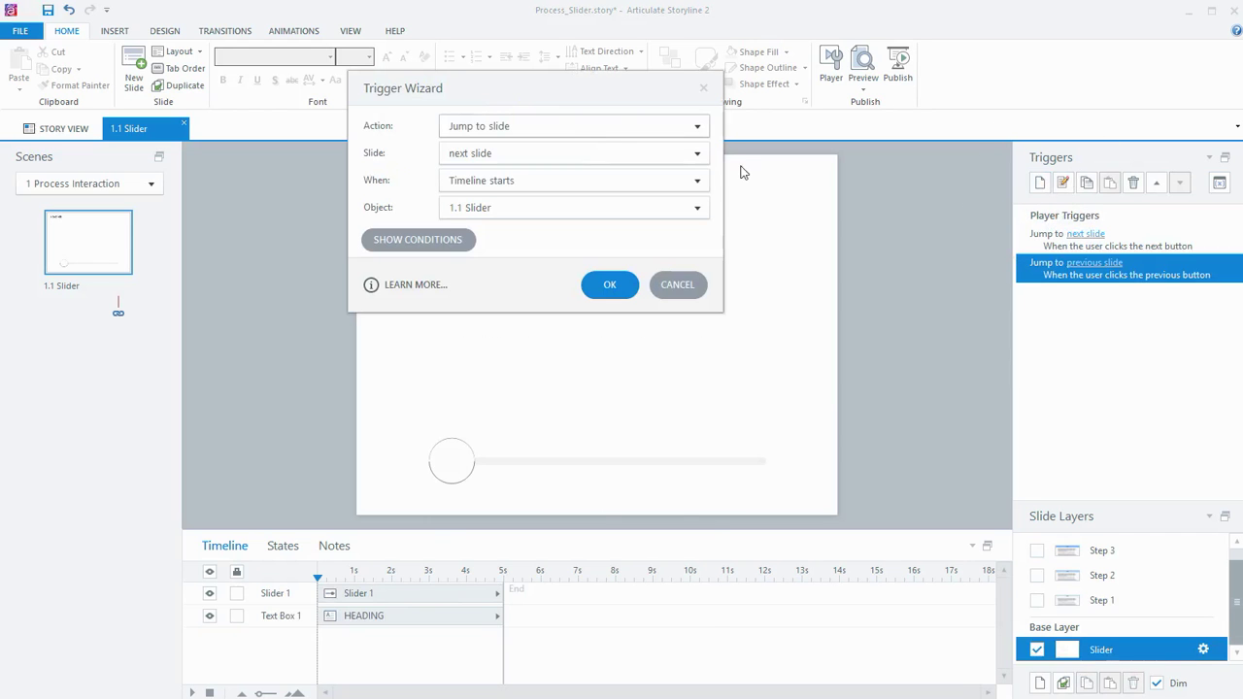
left_click(566, 128)
left_click(530, 186)
left_click(515, 153)
left_click(516, 251)
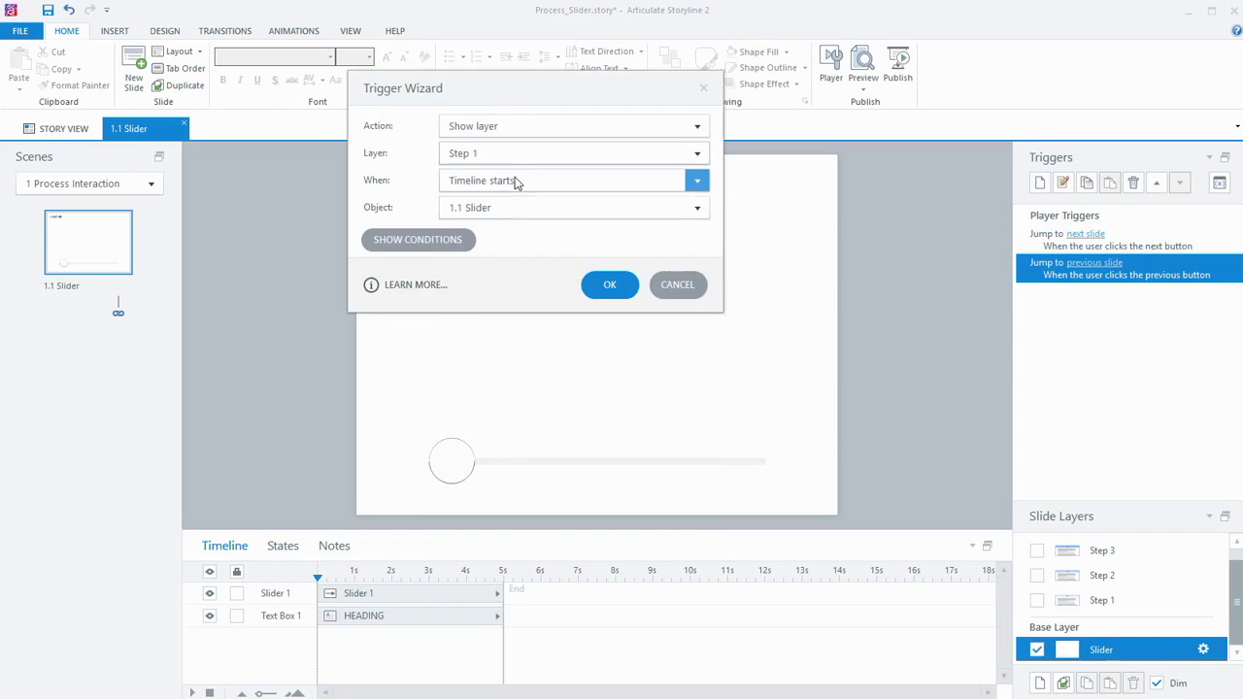
left_click(516, 182)
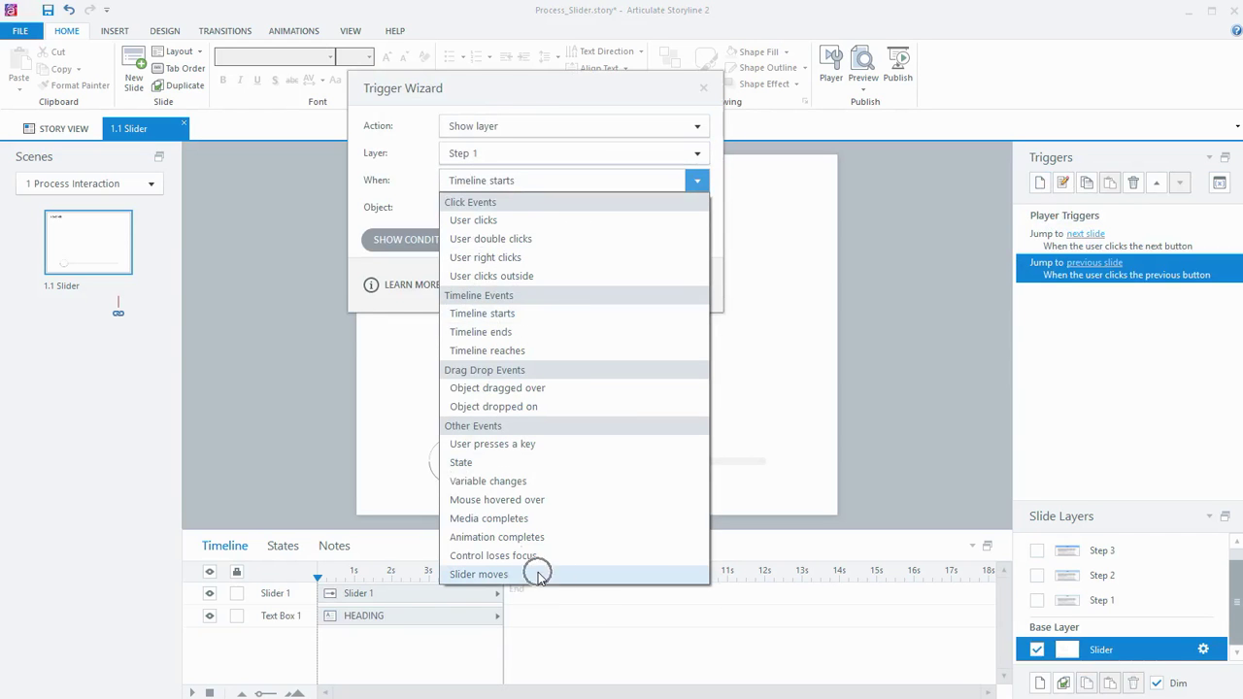
left_click(539, 574)
left_click(498, 236)
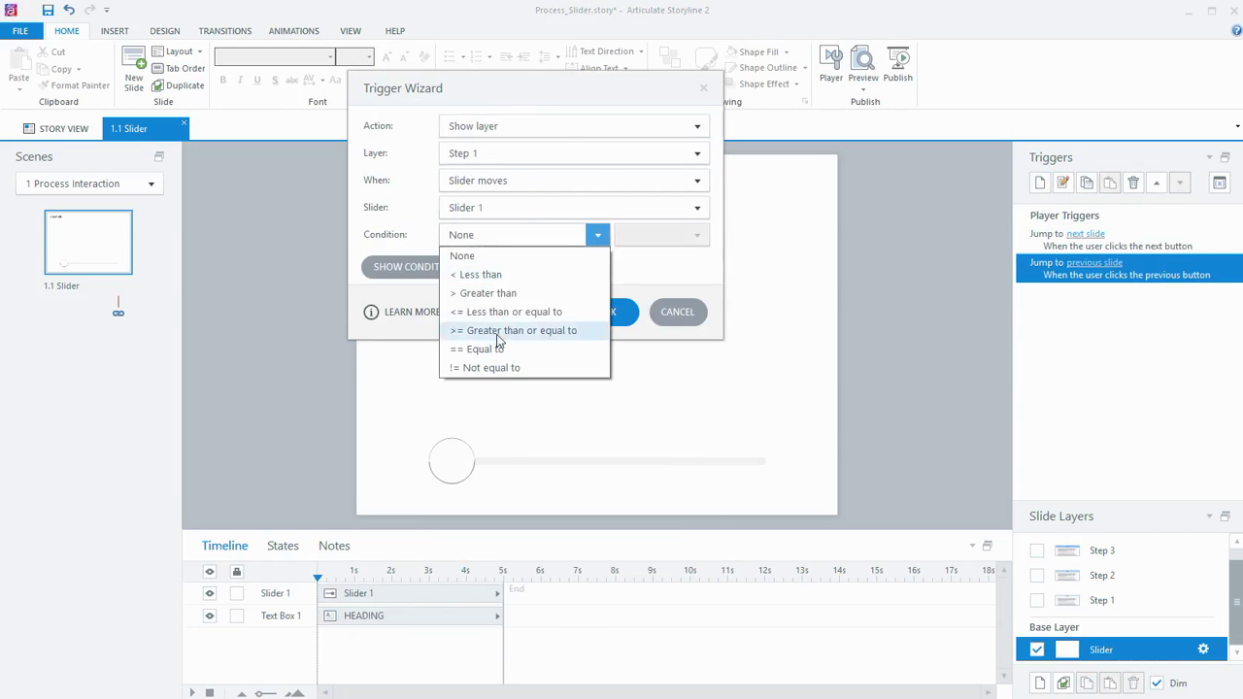
left_click(500, 349)
double_click(628, 236)
type("1")
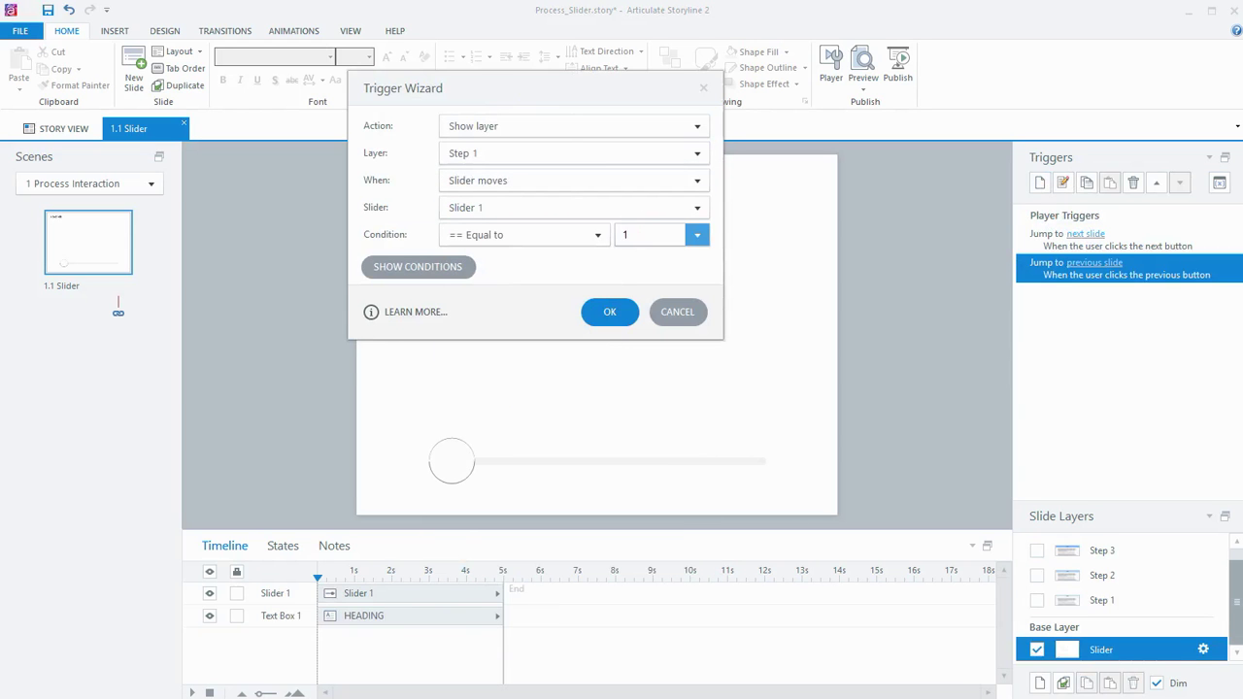
left_click(628, 324)
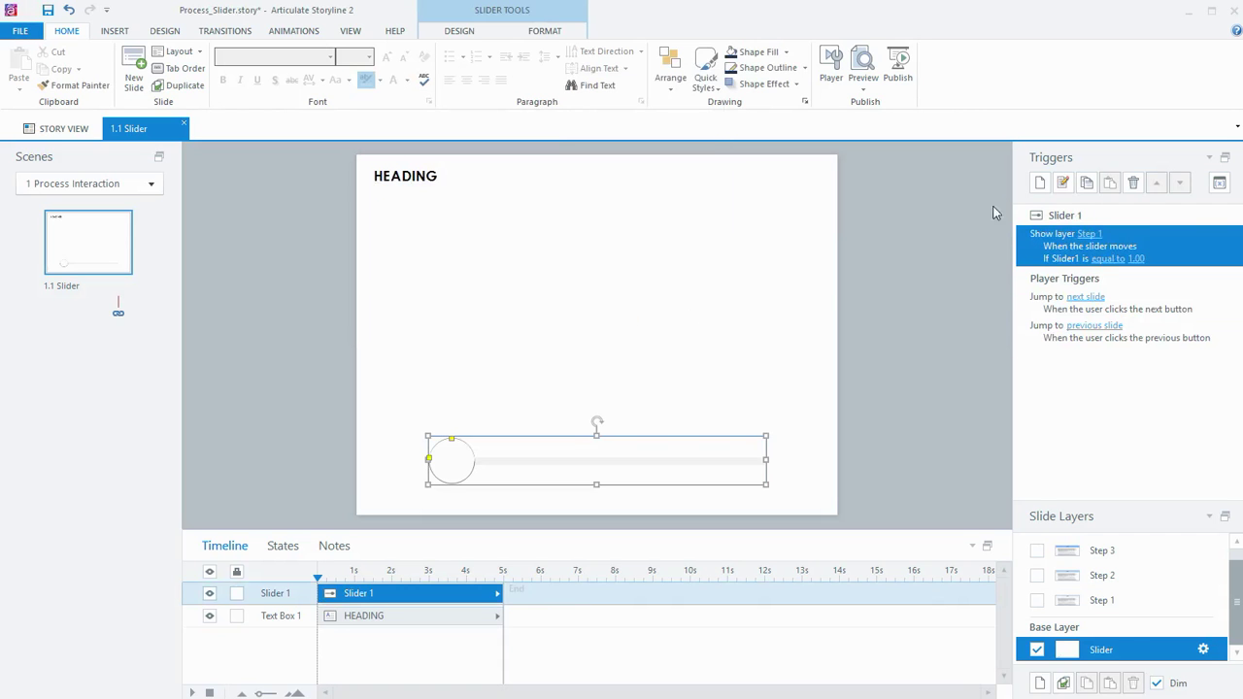
- Copy the trigger and change the duplicate to show Step 2 at slider value 2
left_click(1094, 186)
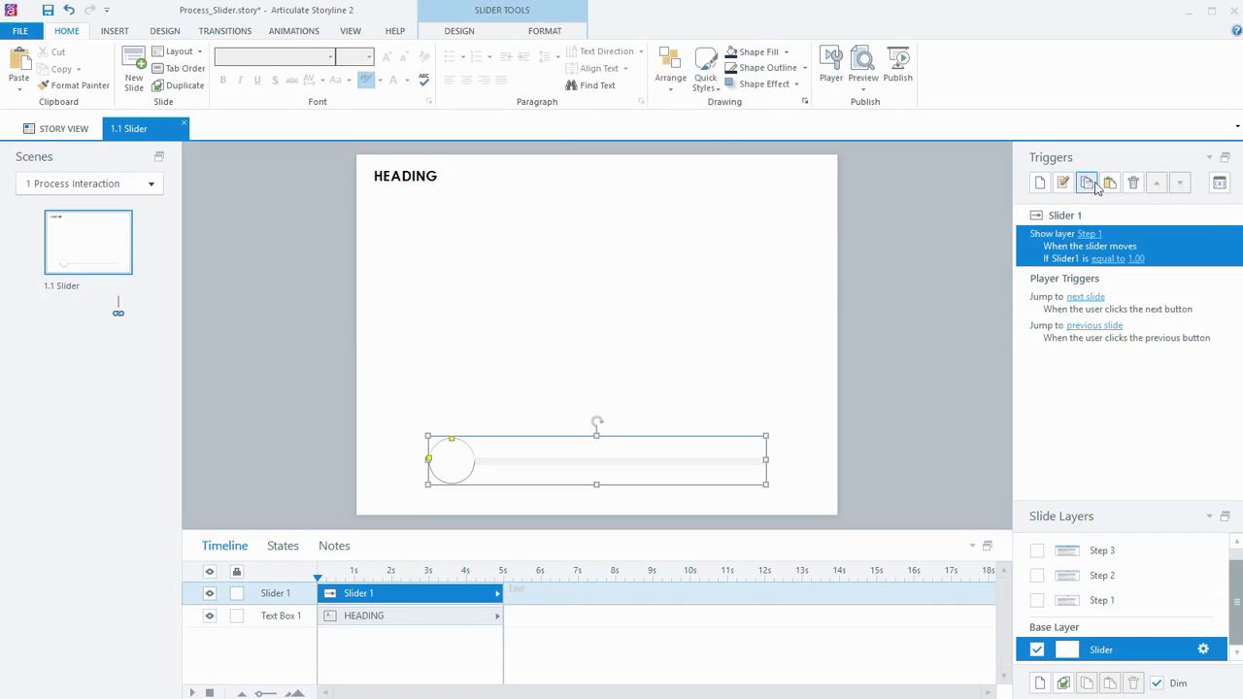
left_click(1109, 182)
left_click(1088, 276)
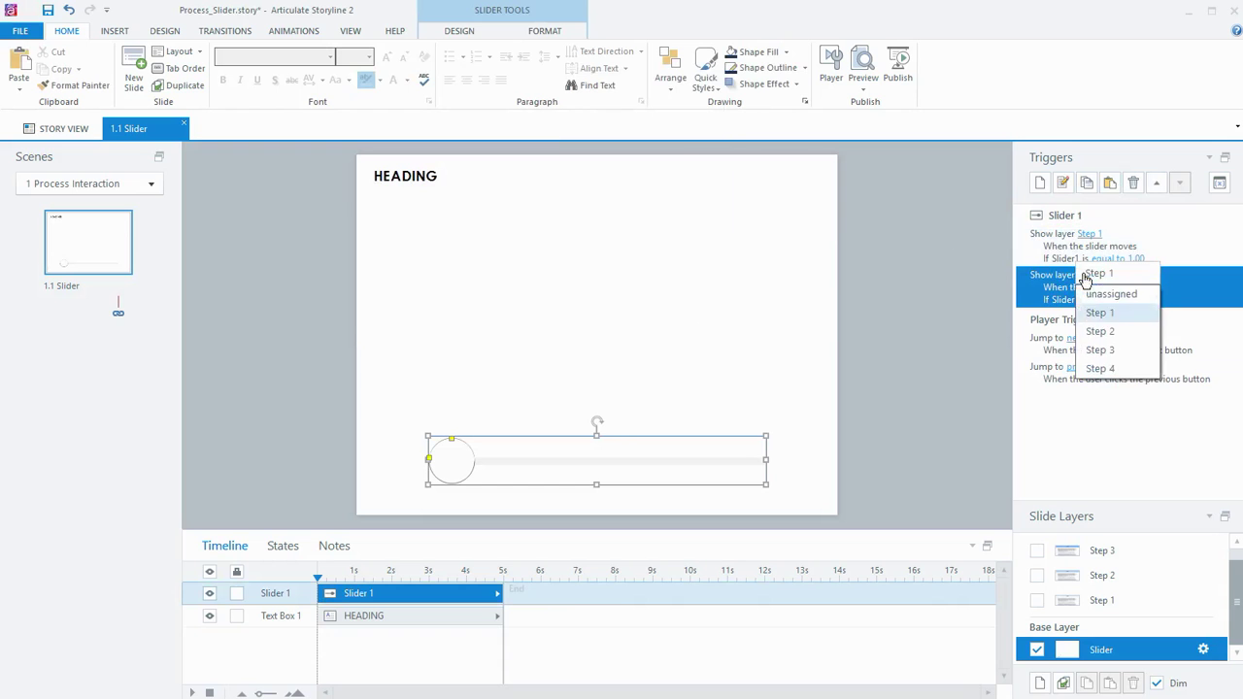
left_click(1099, 331)
left_click(1137, 298)
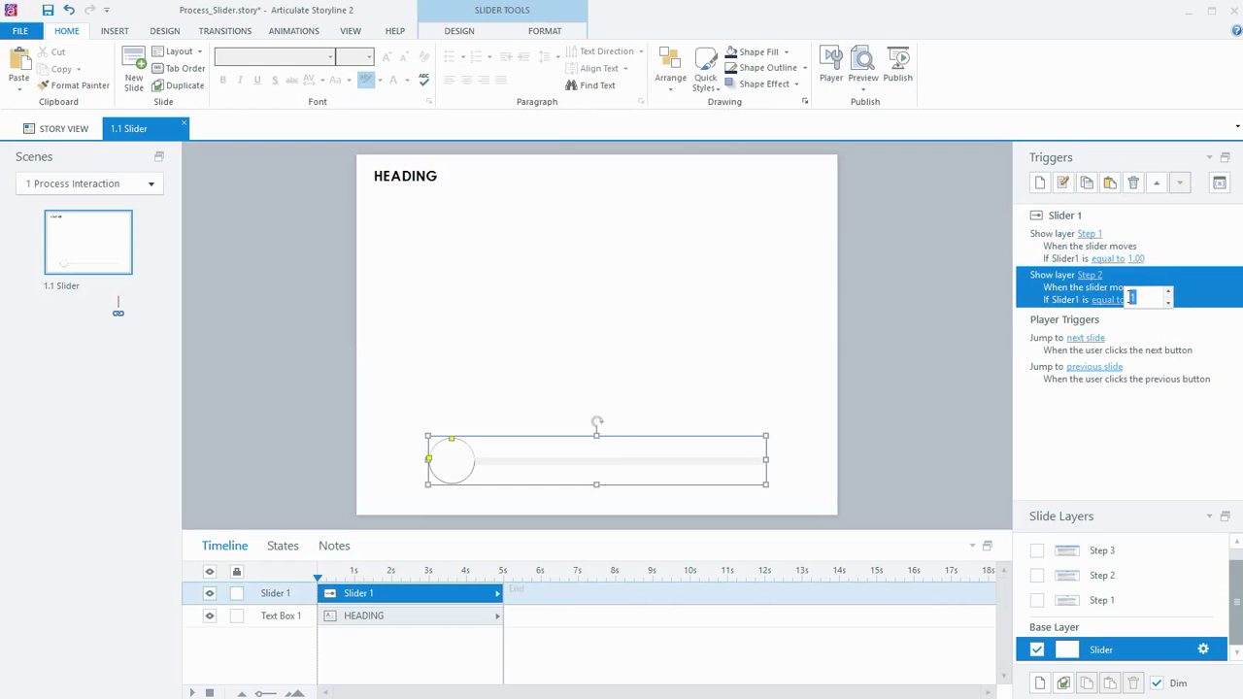
type("2")
key("Return")
- Paste another trigger copy showing Step 3 at slider value 3
left_click(1110, 182)
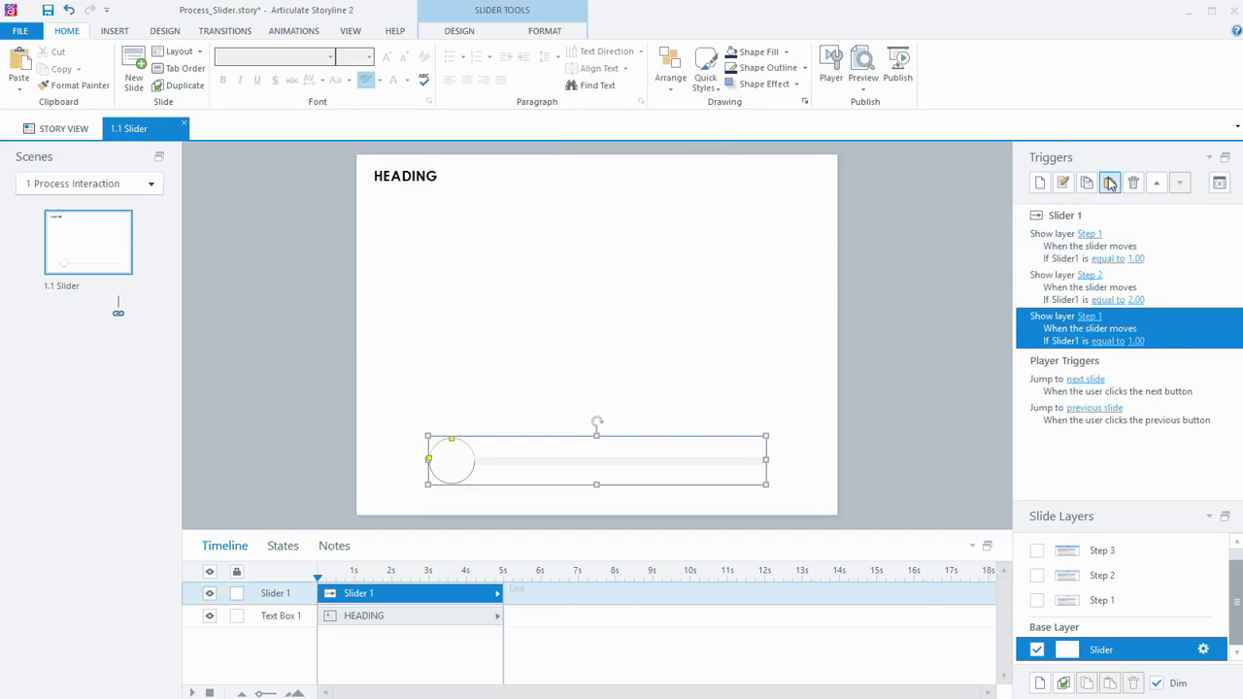
left_click(1089, 317)
left_click(1107, 392)
left_click(1132, 340)
type("3")
key("Return")
- Paste a fourth trigger copy showing Step 4 at slider value 4
left_click(1110, 183)
left_click(1092, 358)
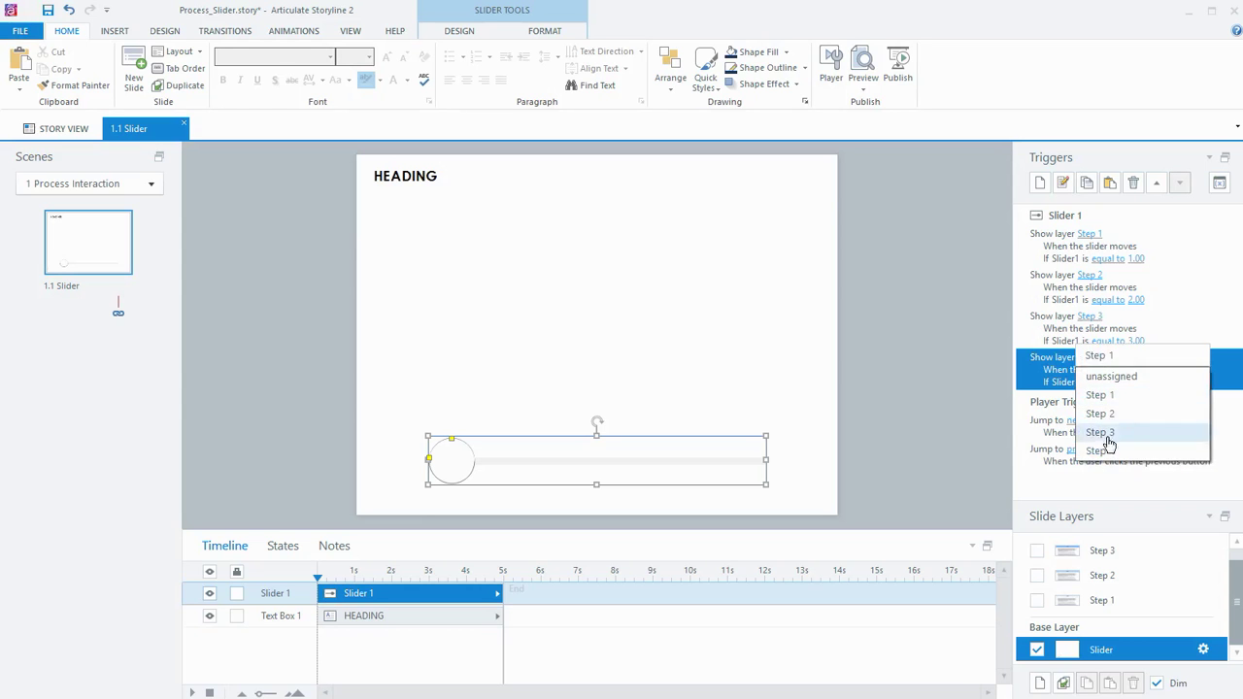
left_click(1109, 457)
left_click(1136, 382)
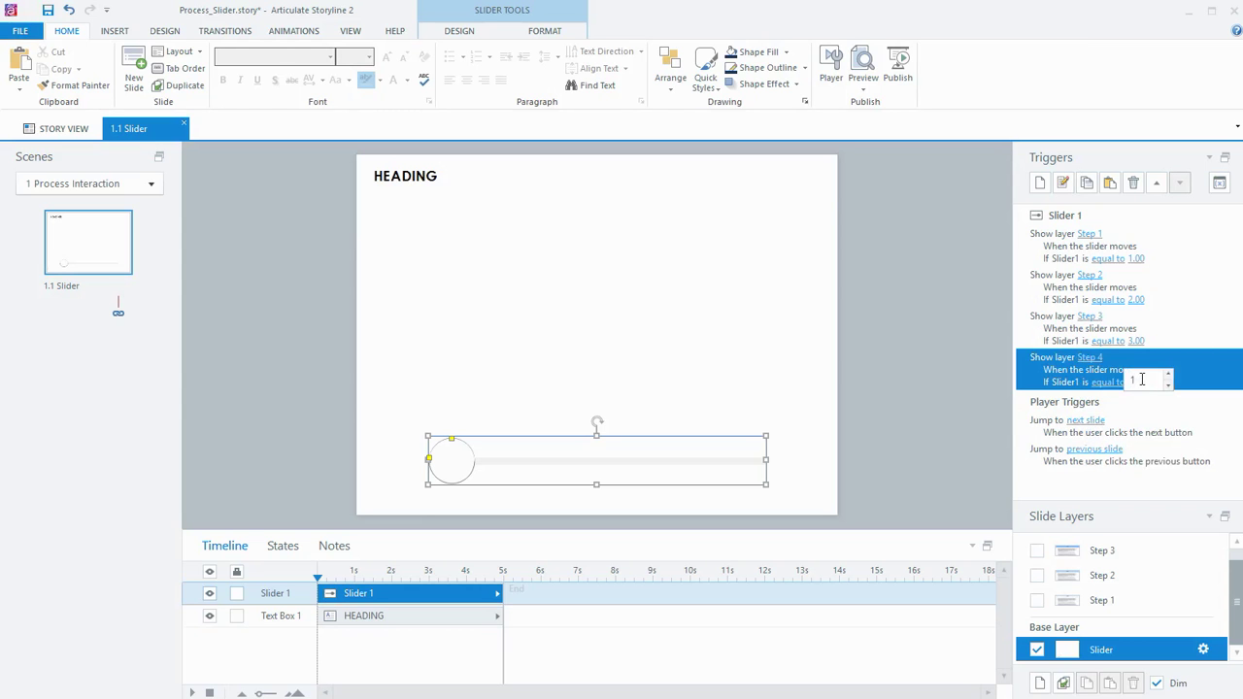
type("4")
key("Return")
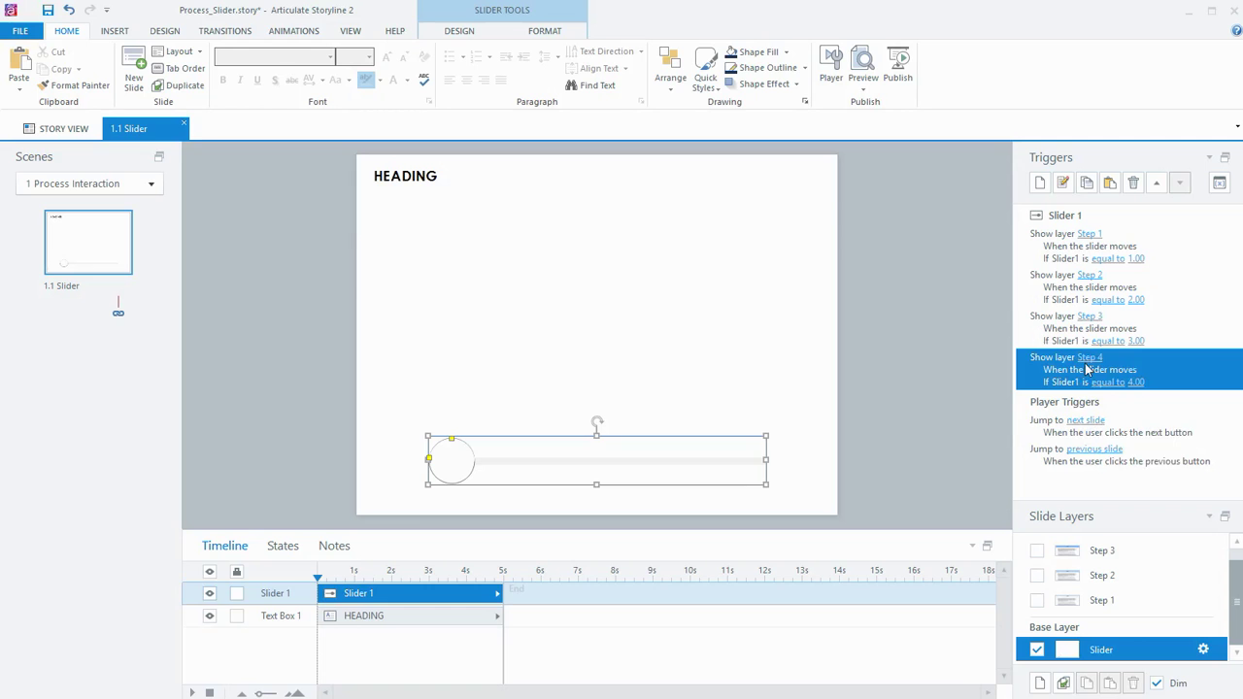
key("Down")
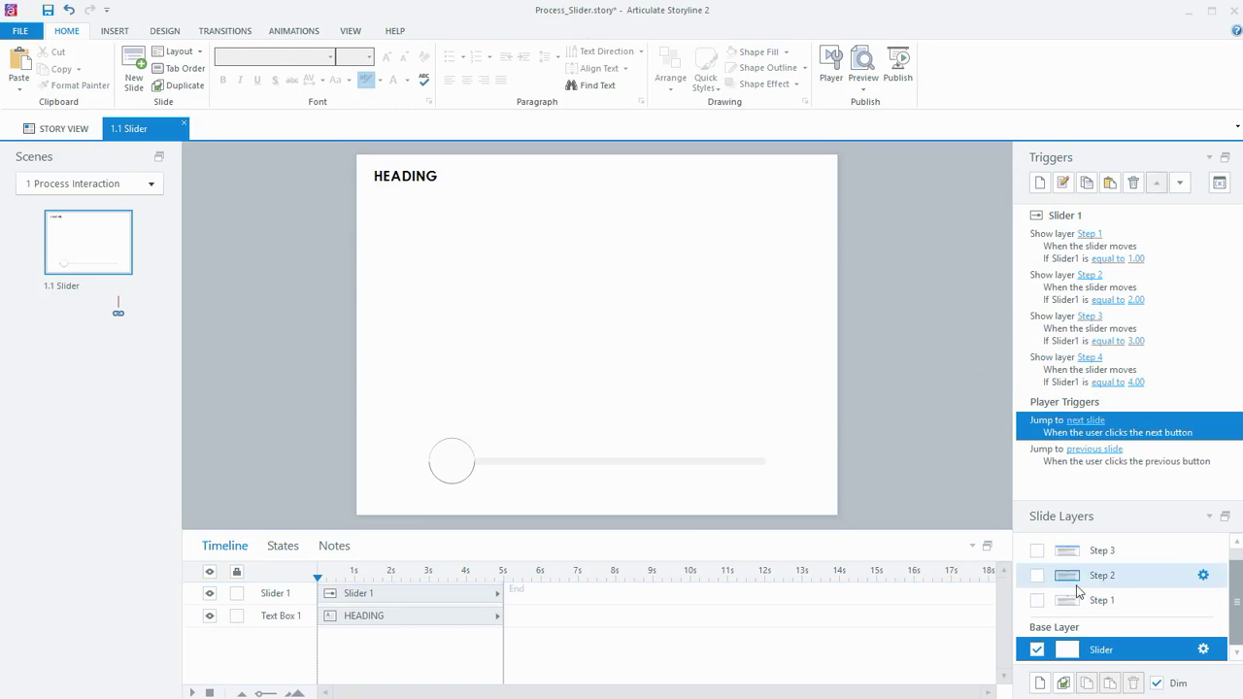
- Review the Step 1 to Step 4 layers, then return to the Slider base layer
left_click(1115, 601)
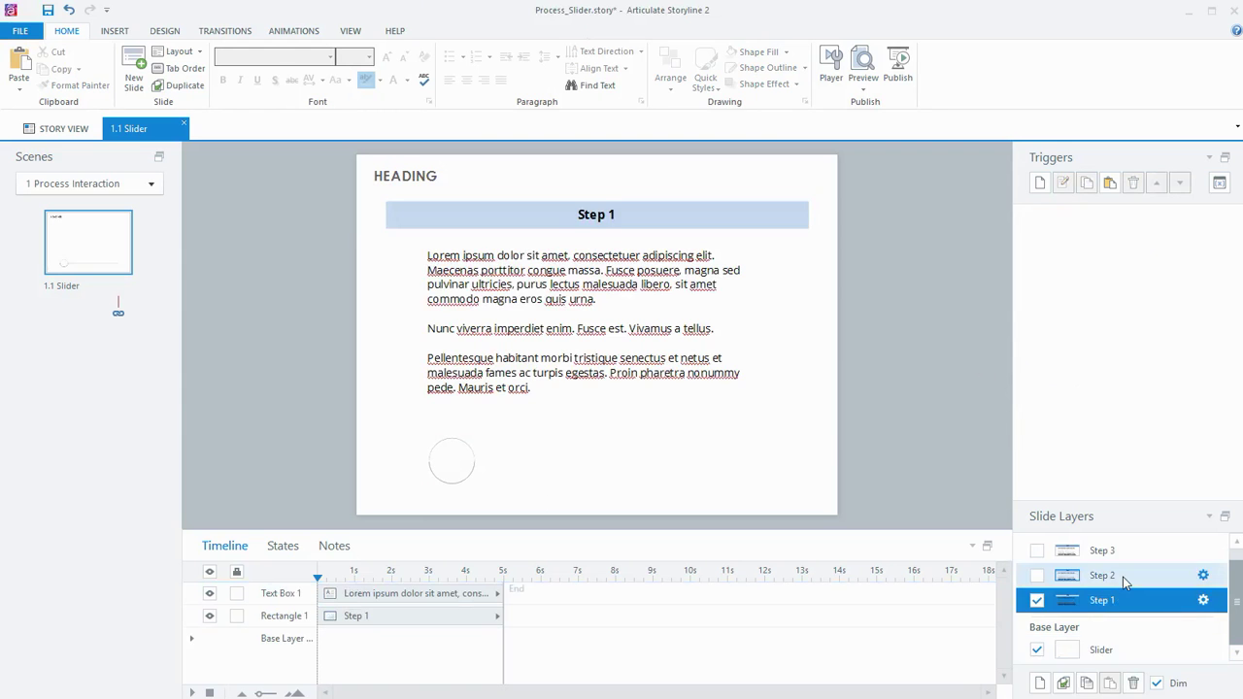
left_click(1123, 577)
left_click(1134, 551)
scroll(1135, 551, "up", 1)
left_click(1134, 548)
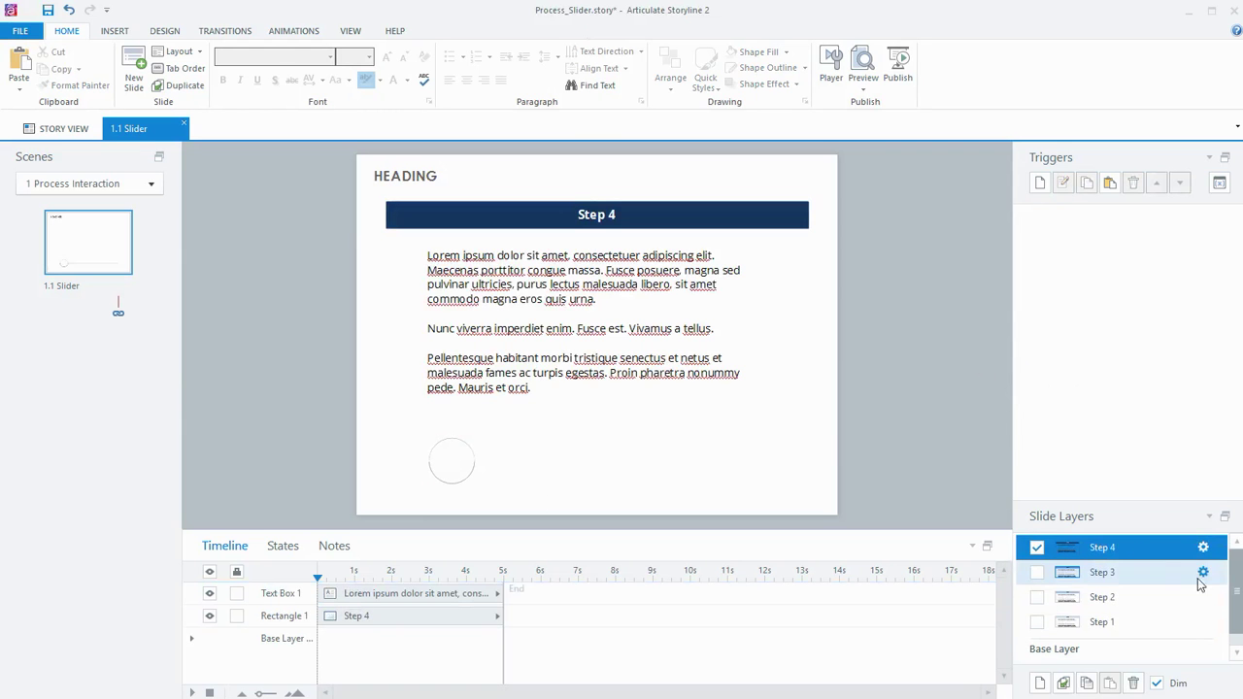
scroll(1236, 580, "down", 2)
left_click(1156, 644)
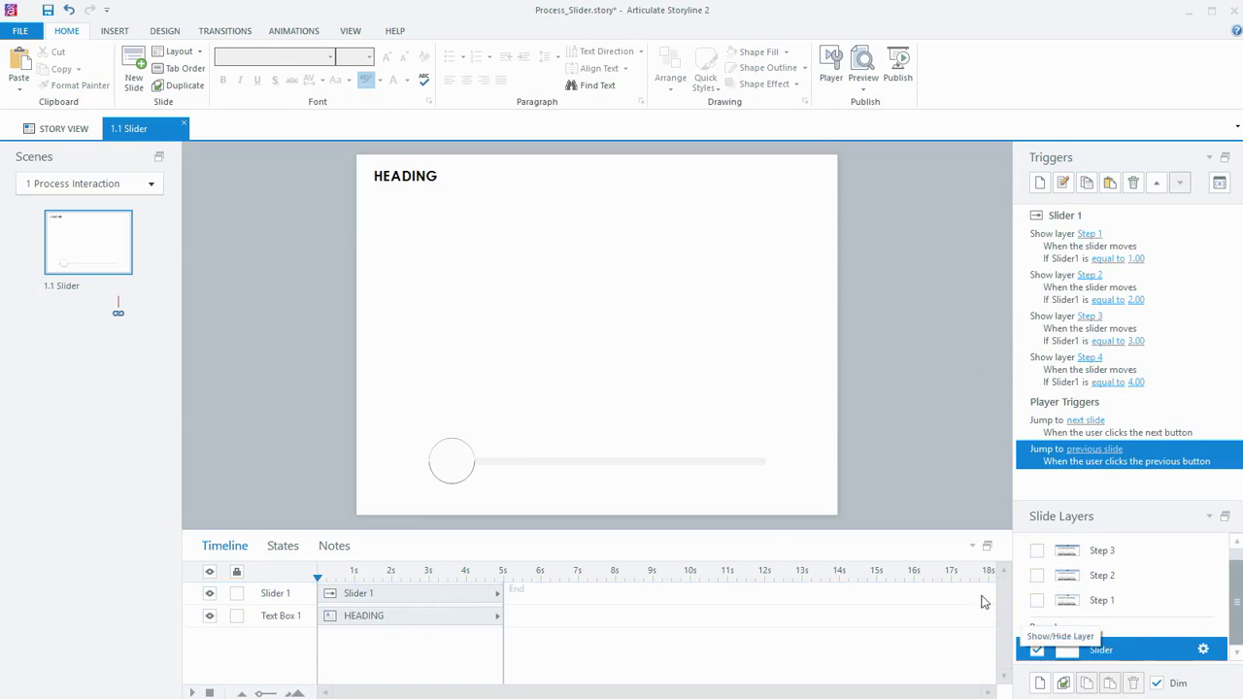
- Delete the slider's Hover state and add a new state named 1
left_click(488, 463)
left_click(283, 547)
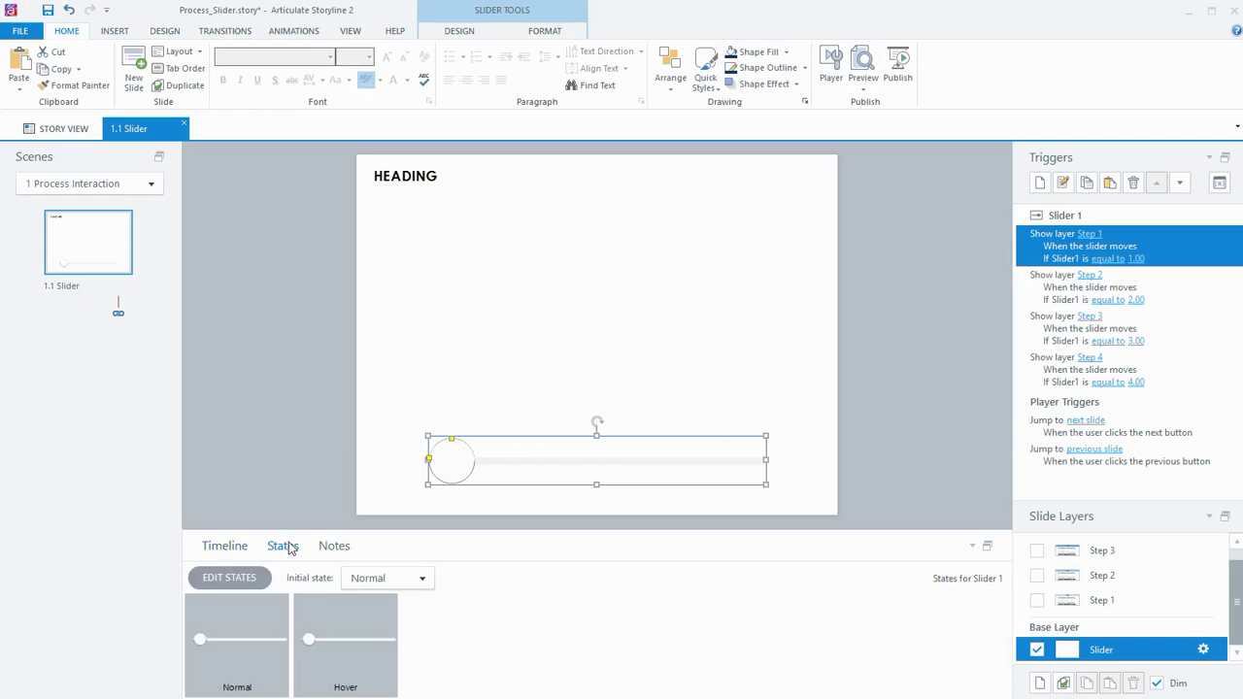
left_click(231, 579)
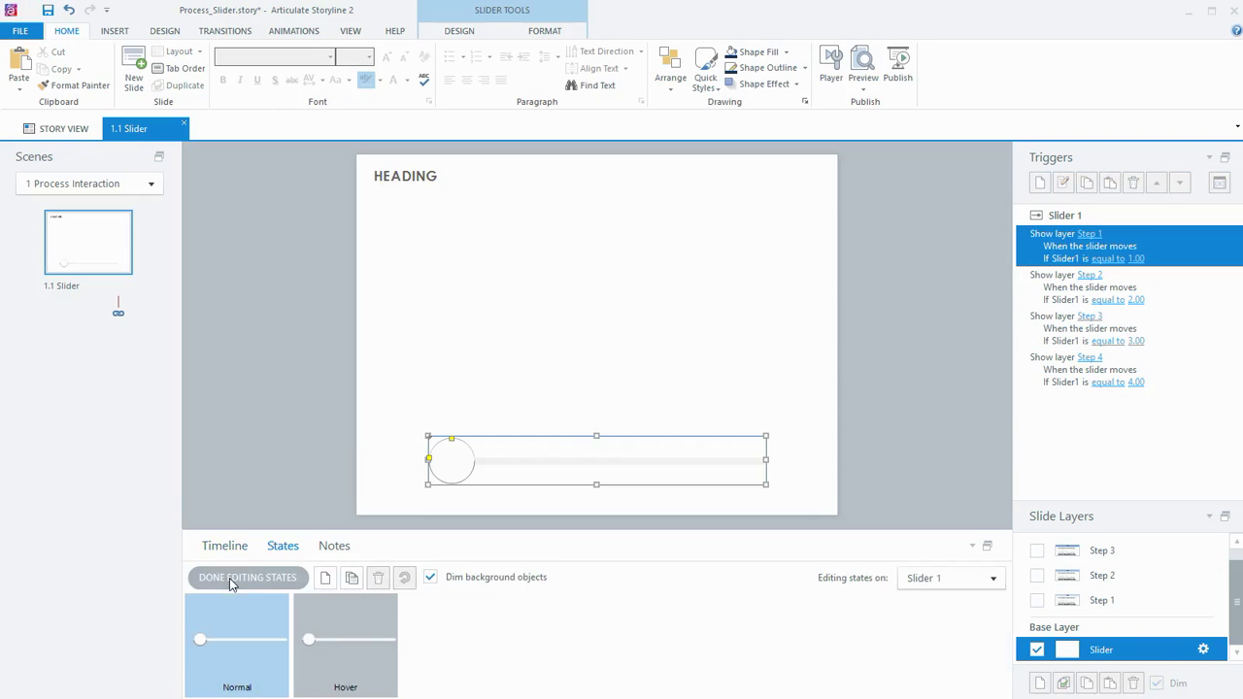
left_click(328, 632)
left_click(378, 577)
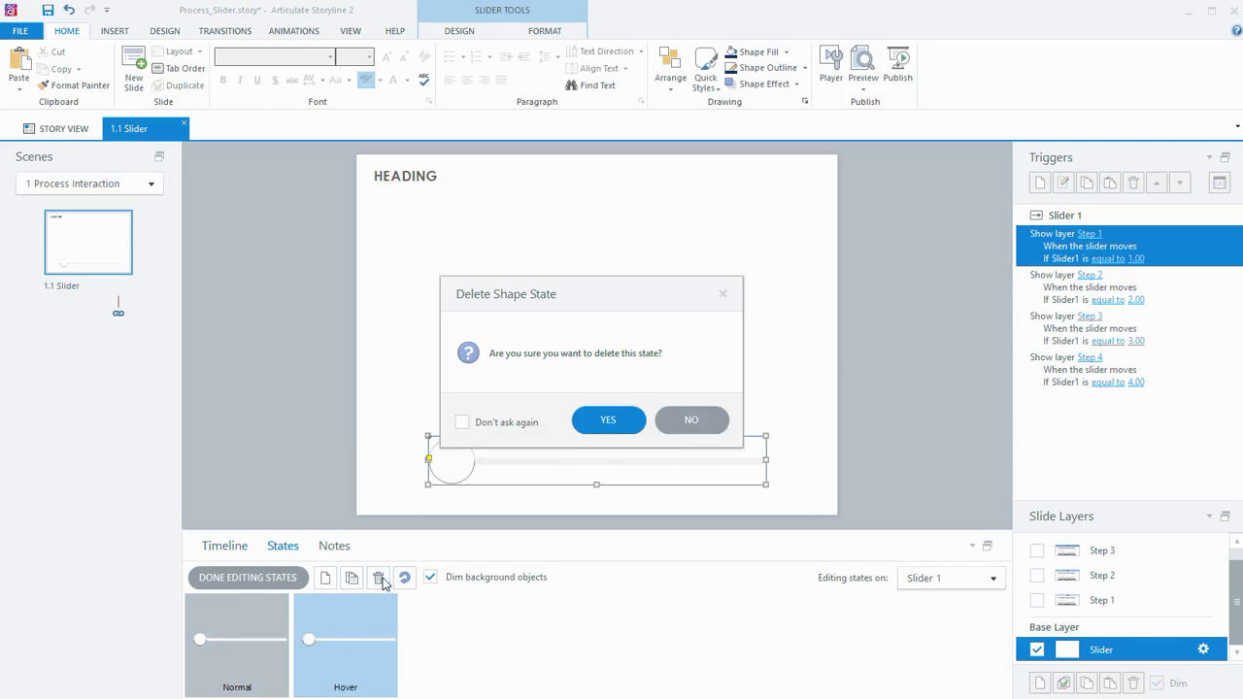
left_click(606, 417)
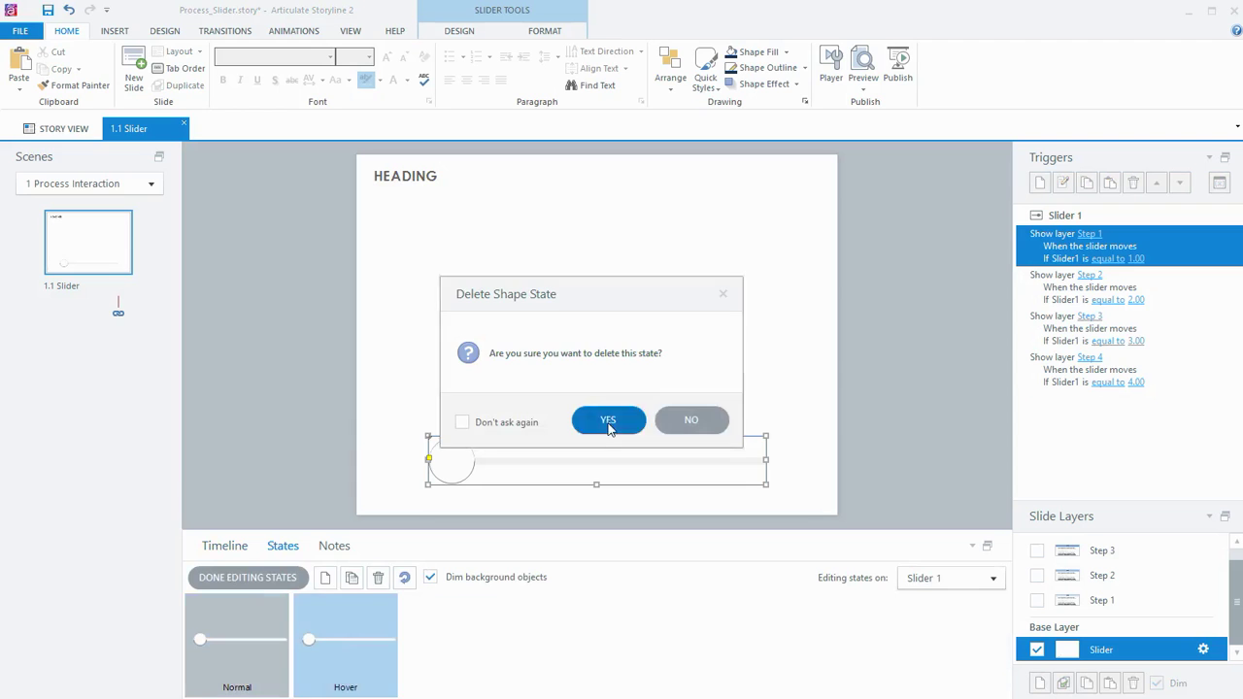
left_click(325, 578)
type("1")
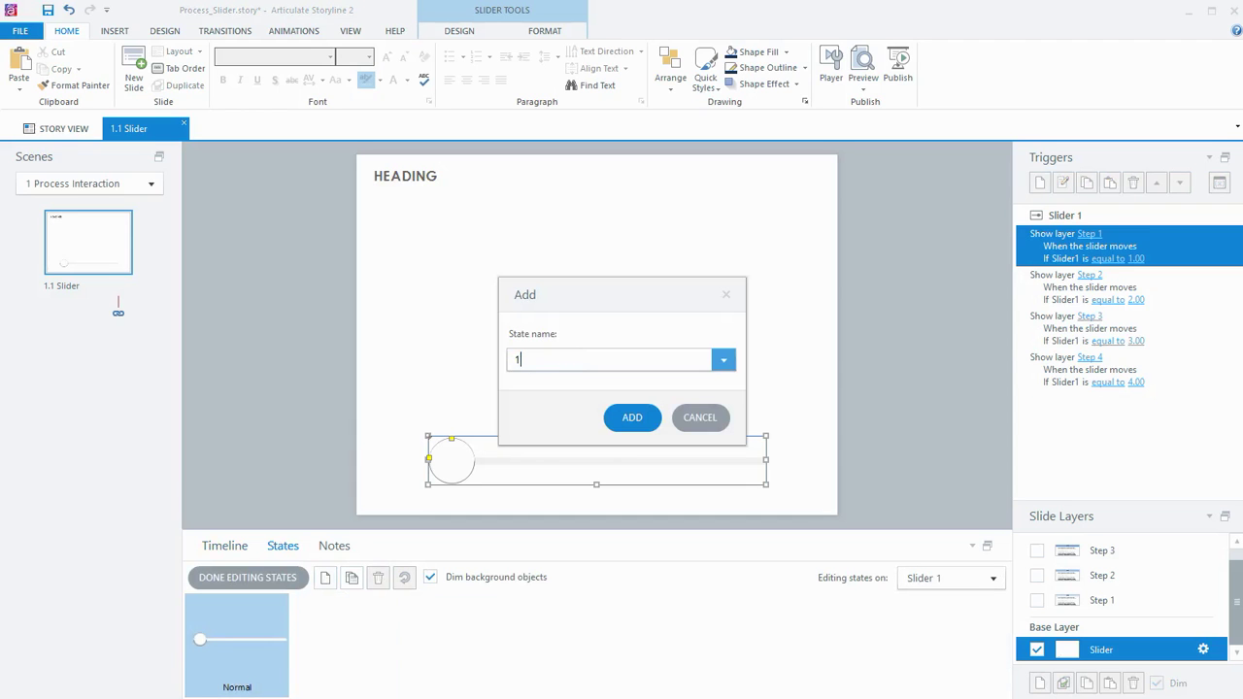
key("Return")
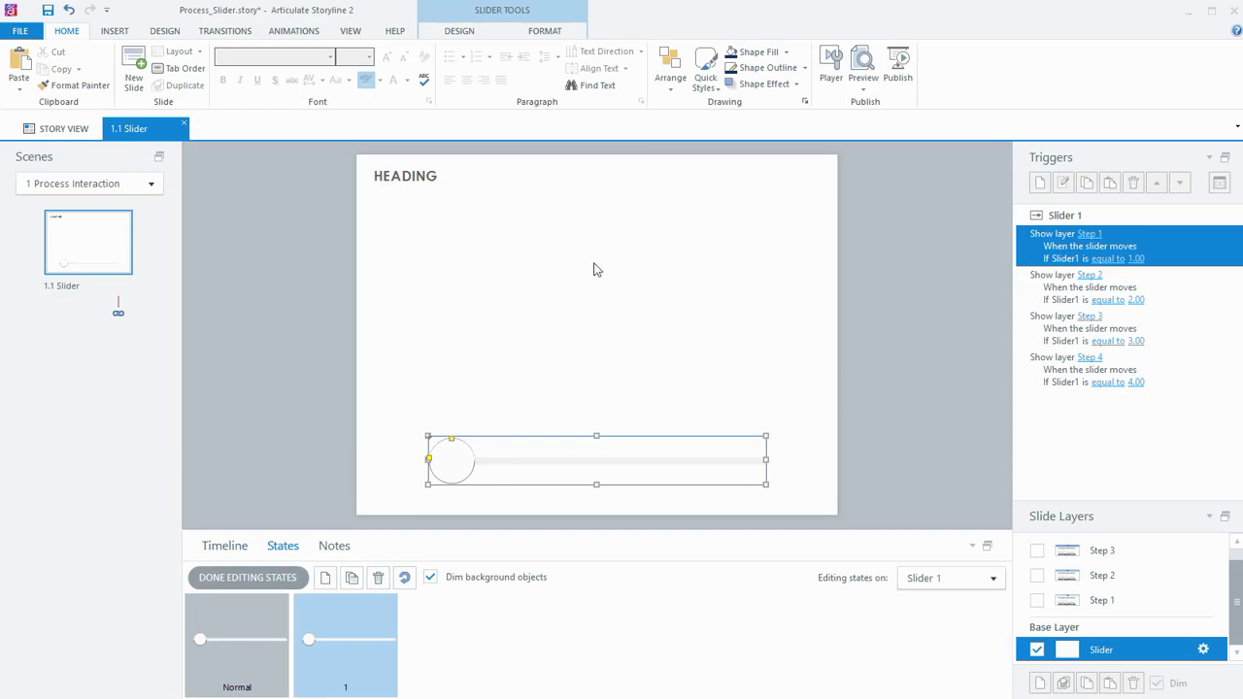
- Give the slider thumb a light blue fill and a border colour for state 1
left_click(473, 35)
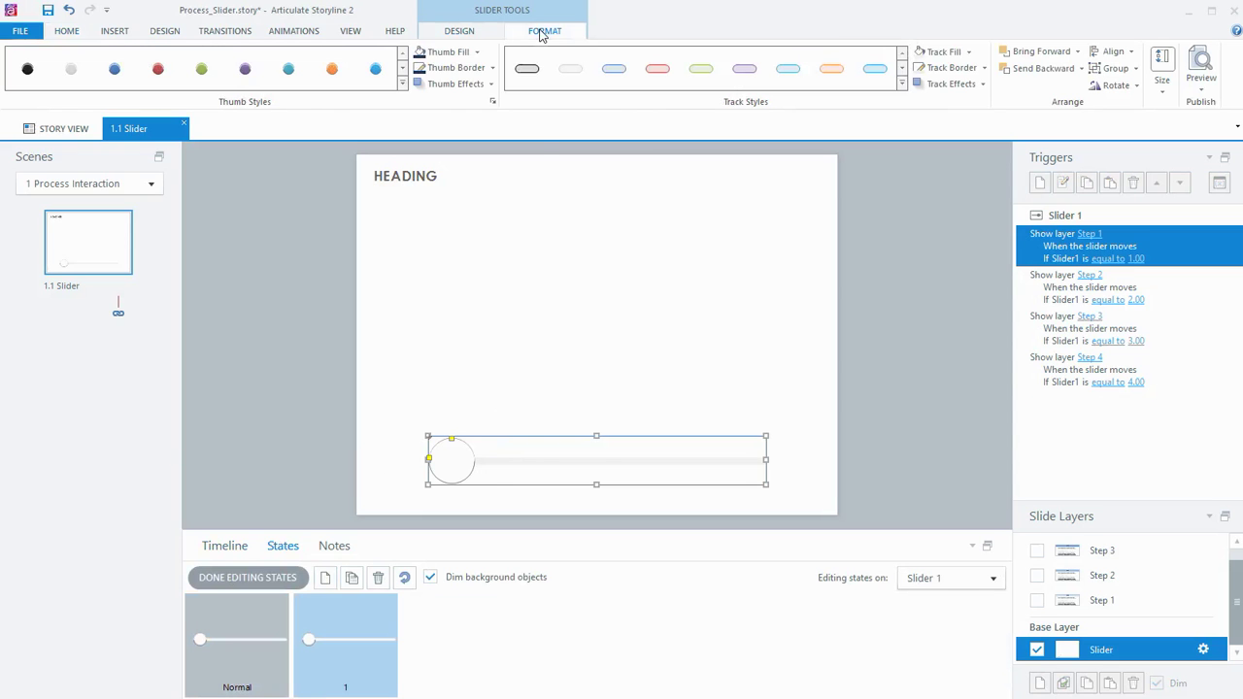
left_click(477, 54)
left_click(466, 97)
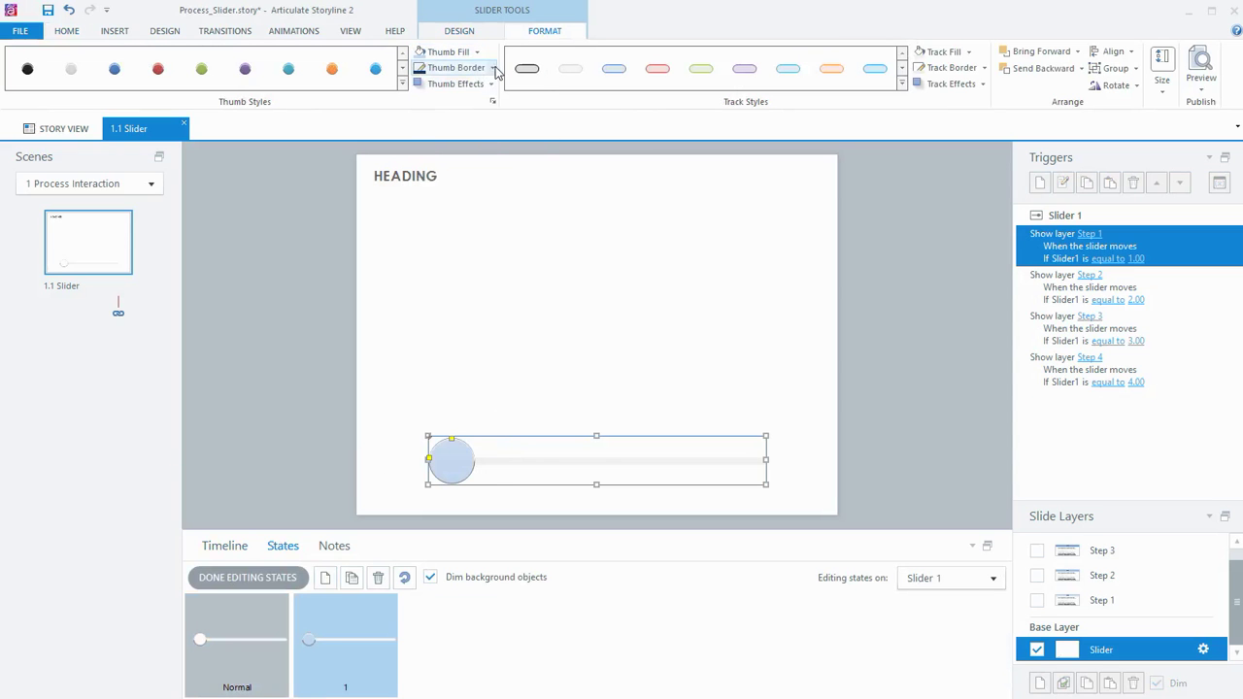
left_click(492, 68)
left_click(460, 115)
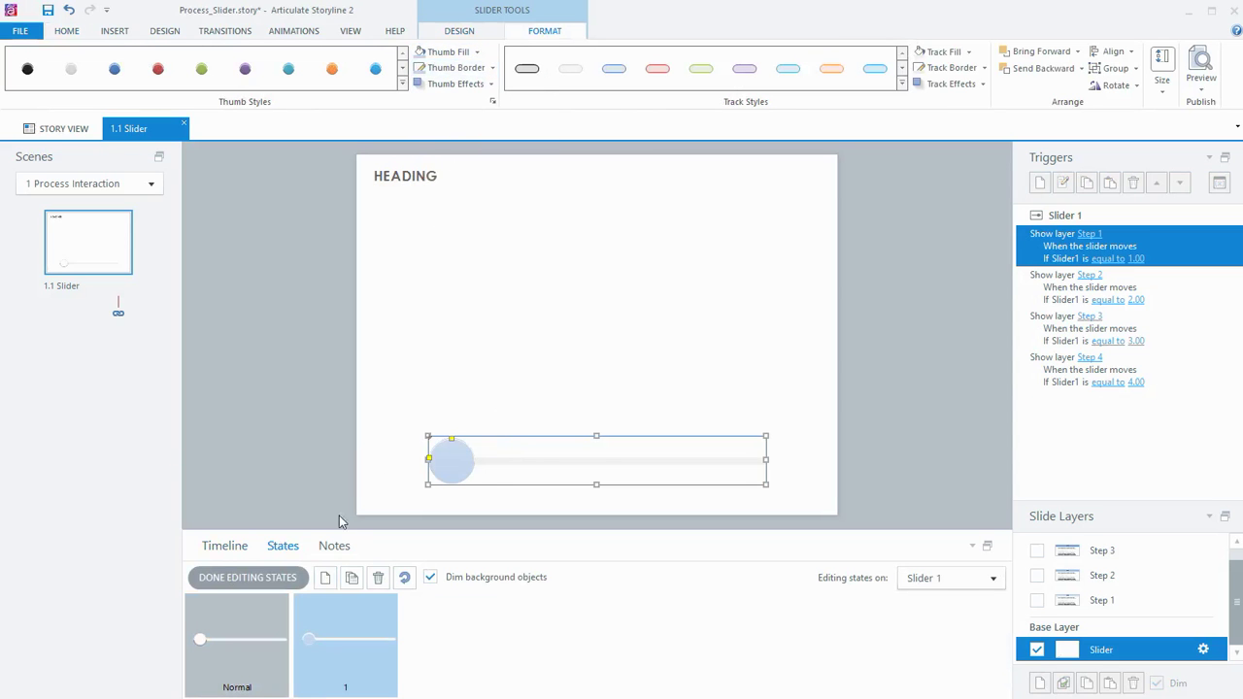
- Add slider state 2 with a medium blue thumb fill and matching border
left_click(327, 578)
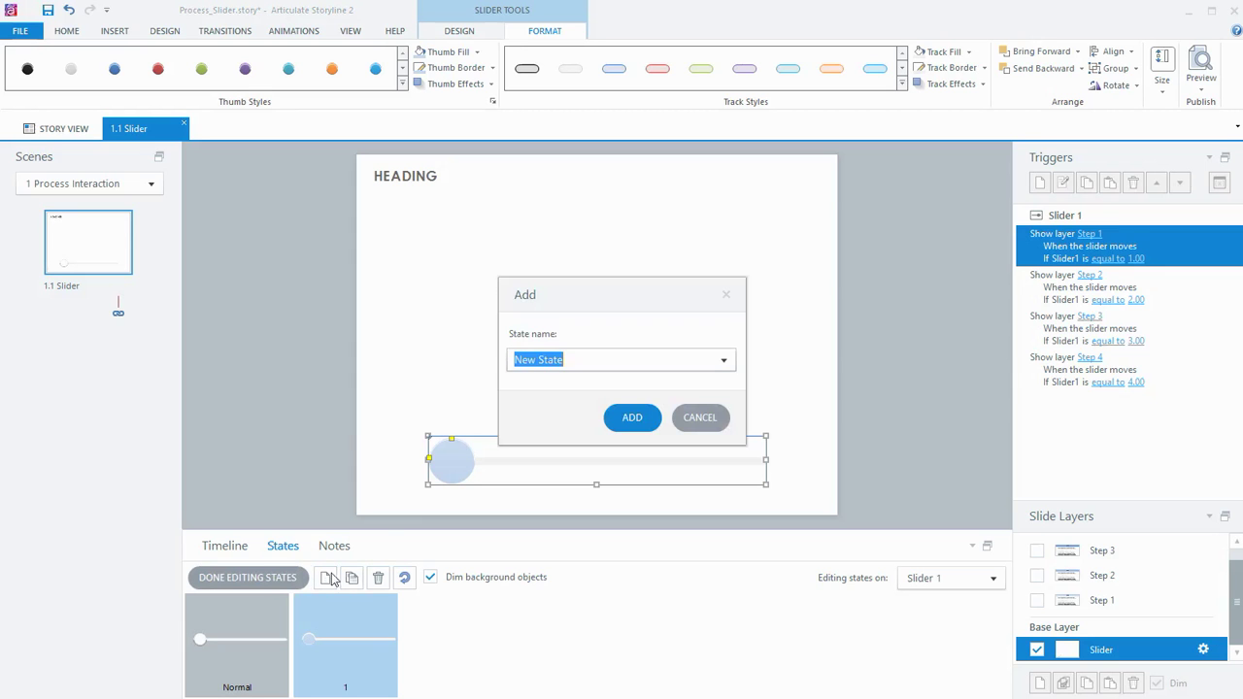
type("2")
left_click(636, 417)
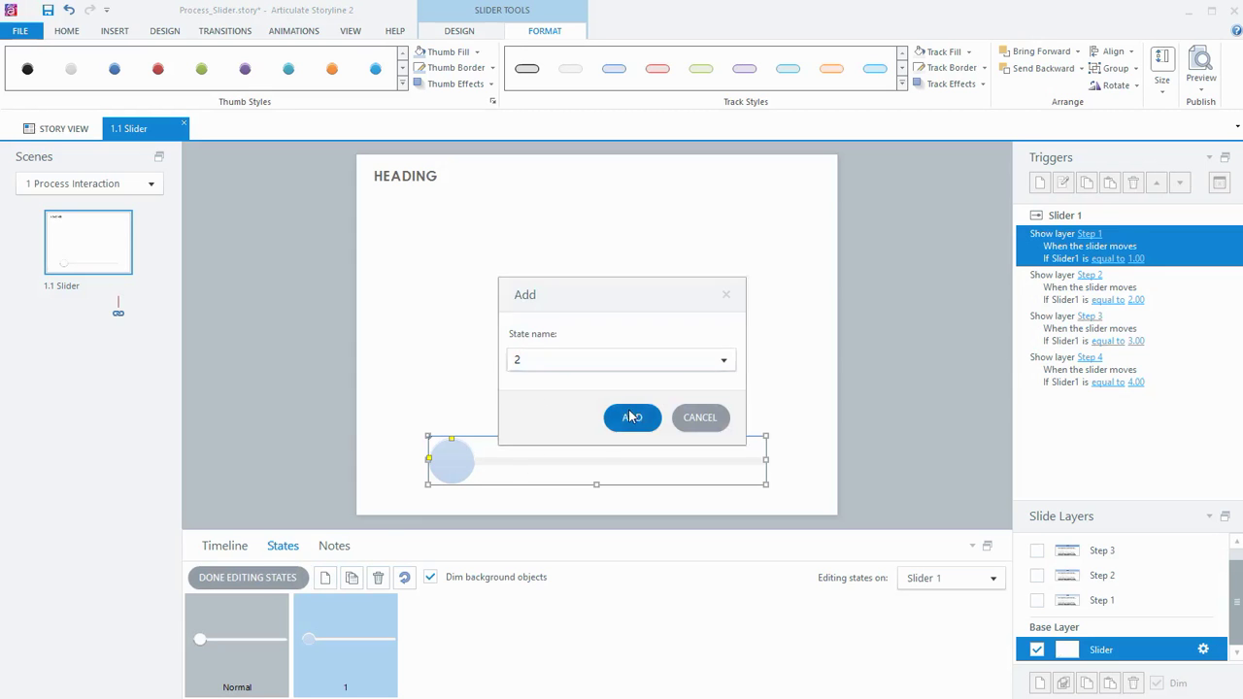
left_click(476, 53)
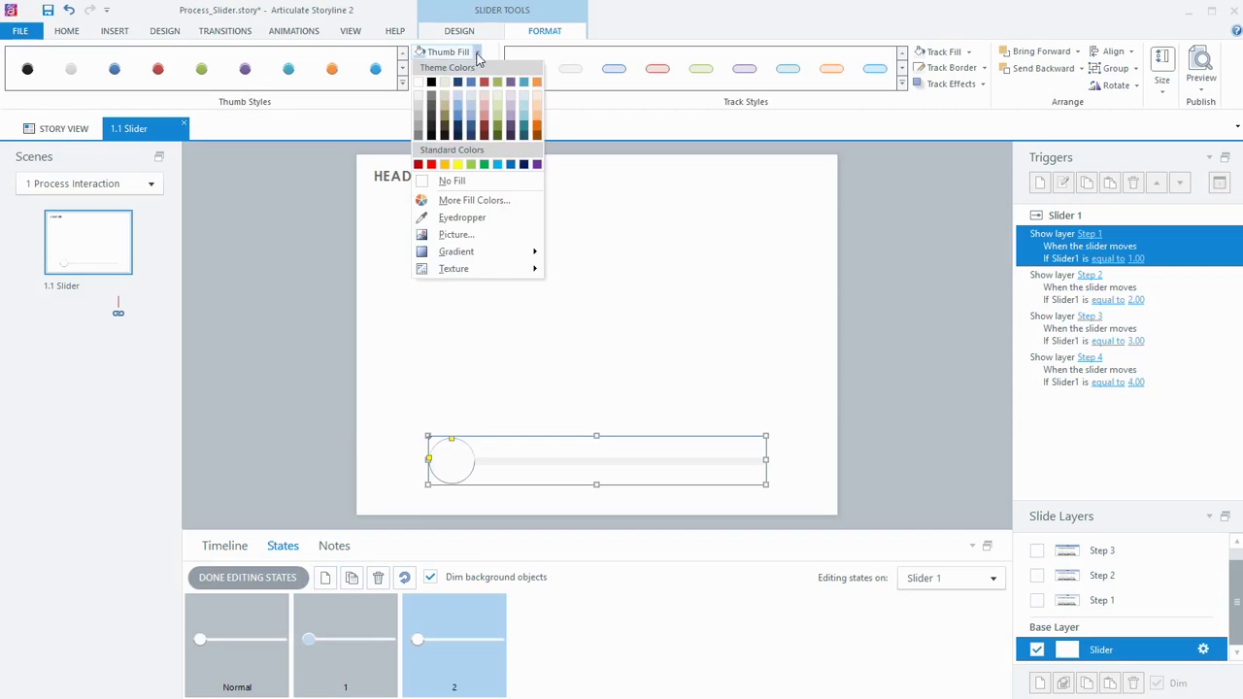
left_click(461, 110)
left_click(493, 68)
left_click(461, 129)
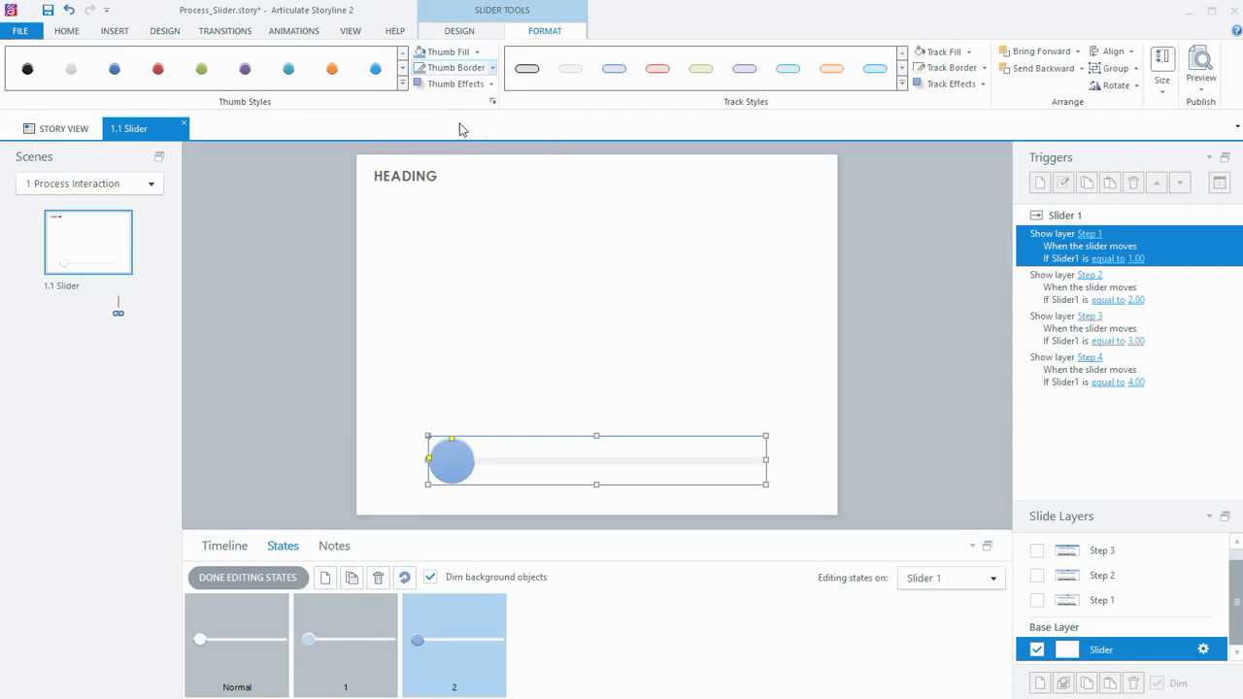
- Add slider state 3 with a stronger blue thumb fill and border
left_click(325, 577)
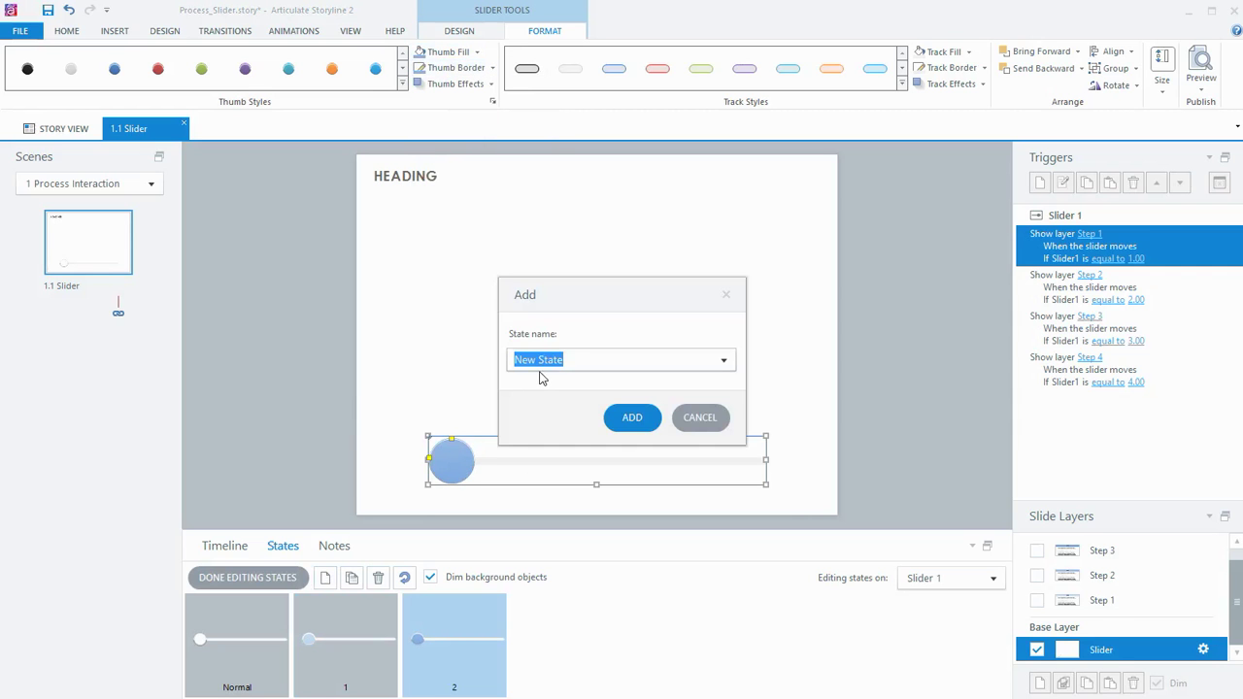
type("3")
left_click(631, 418)
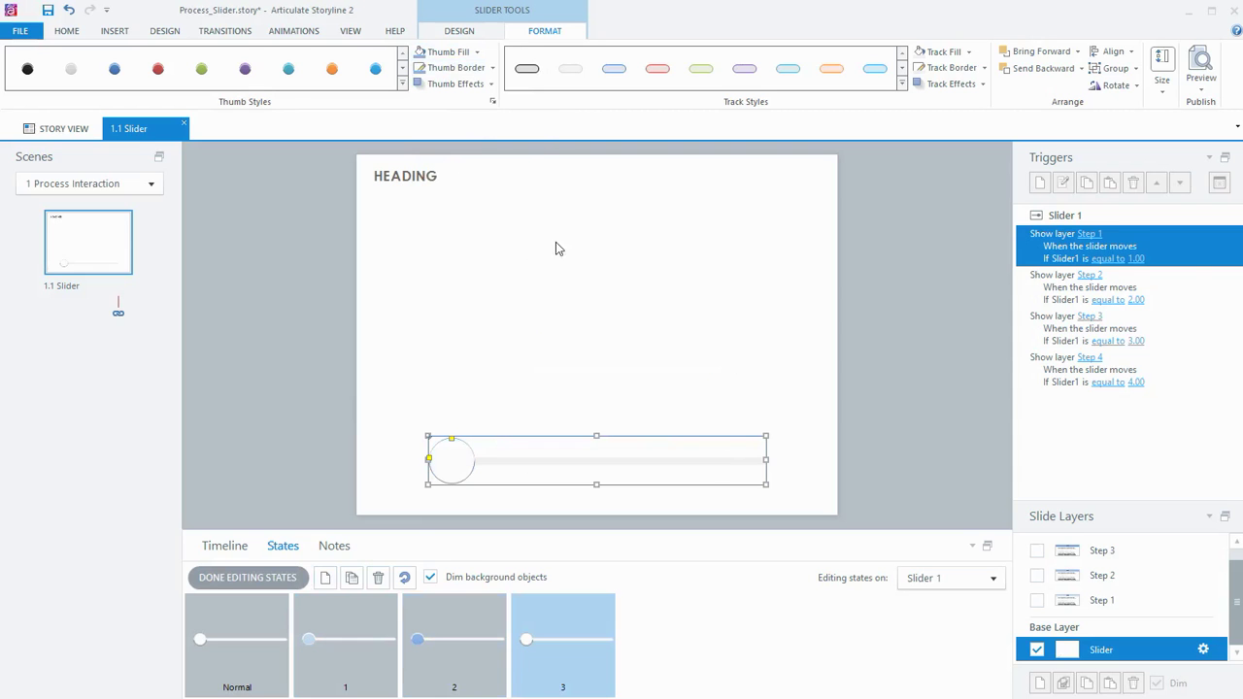
left_click(477, 51)
left_click(457, 115)
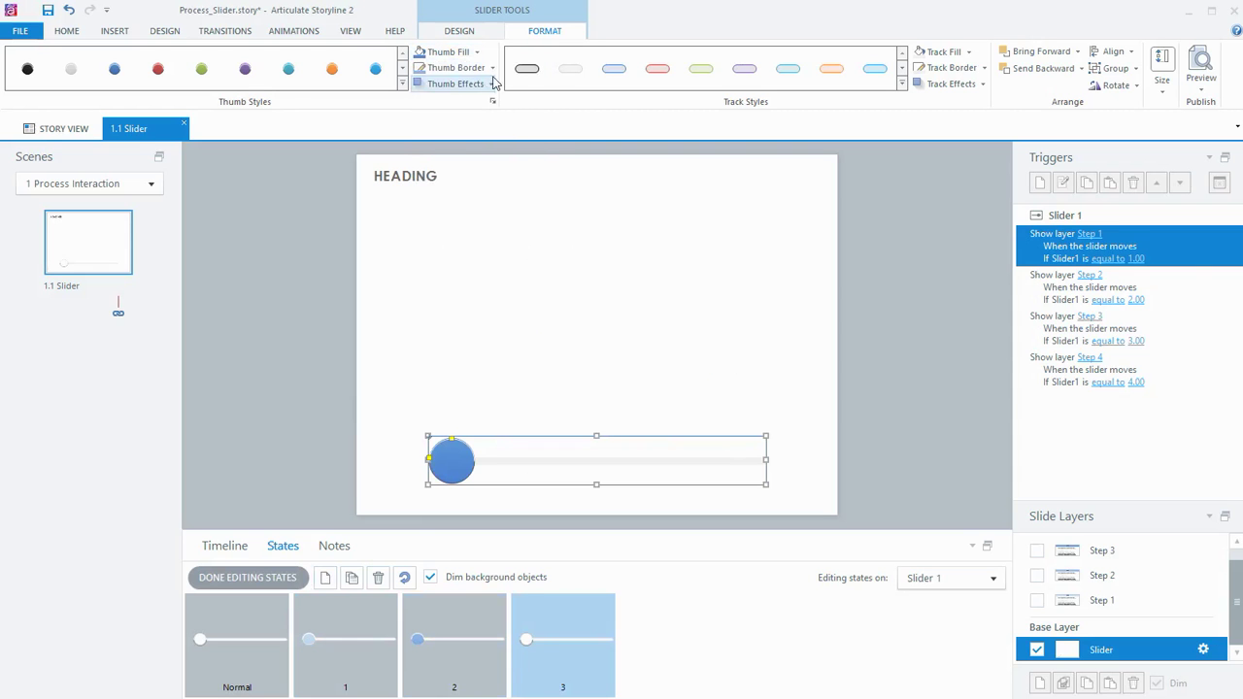
left_click(492, 68)
left_click(461, 137)
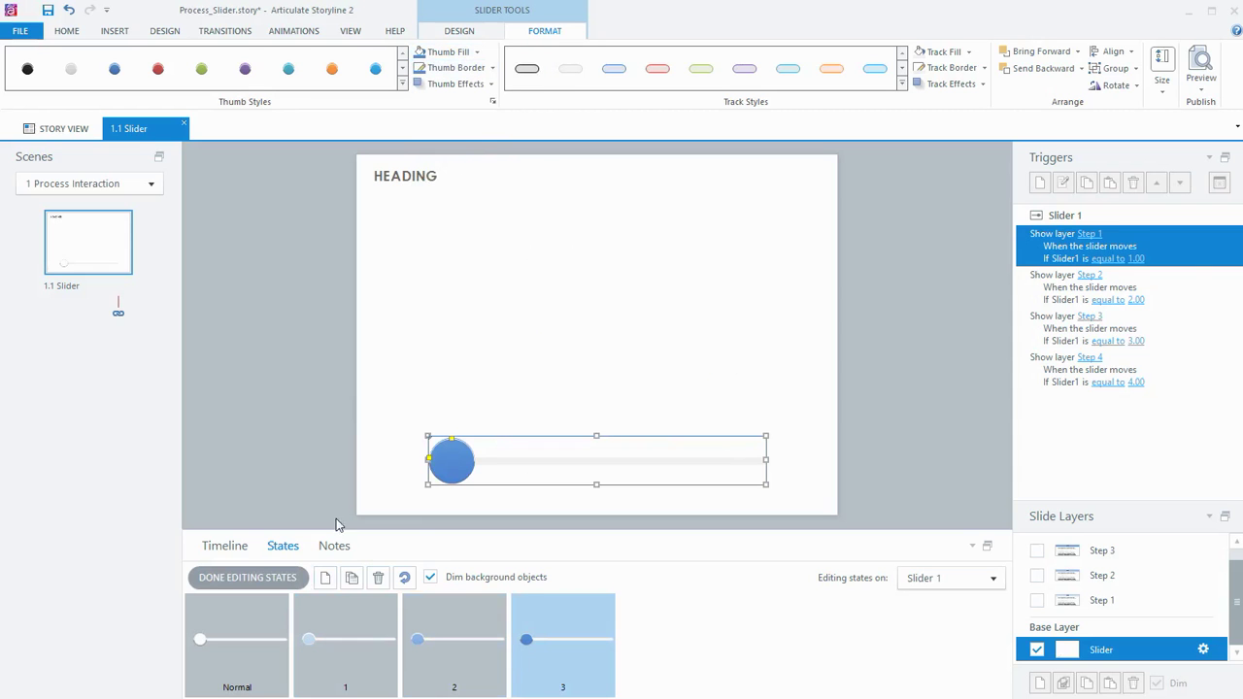
- Add state 4 with a dark navy thumb and dark blue border, then finish editing states
left_click(325, 578)
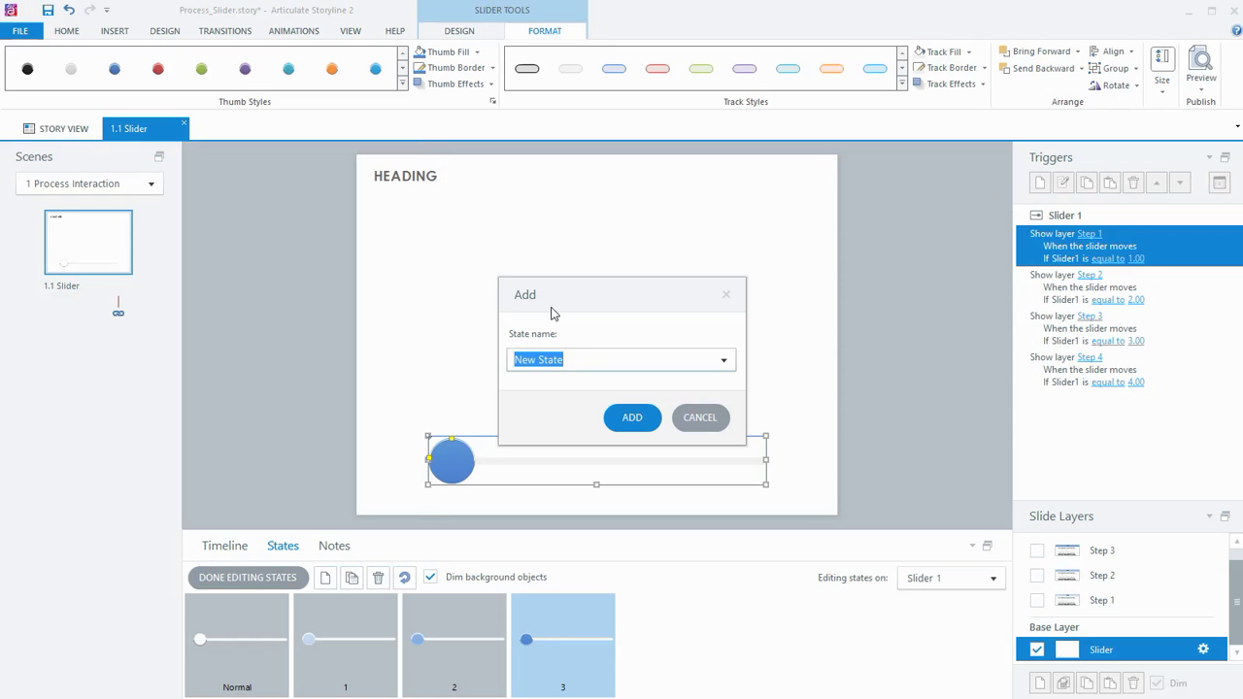
type("4")
left_click(632, 418)
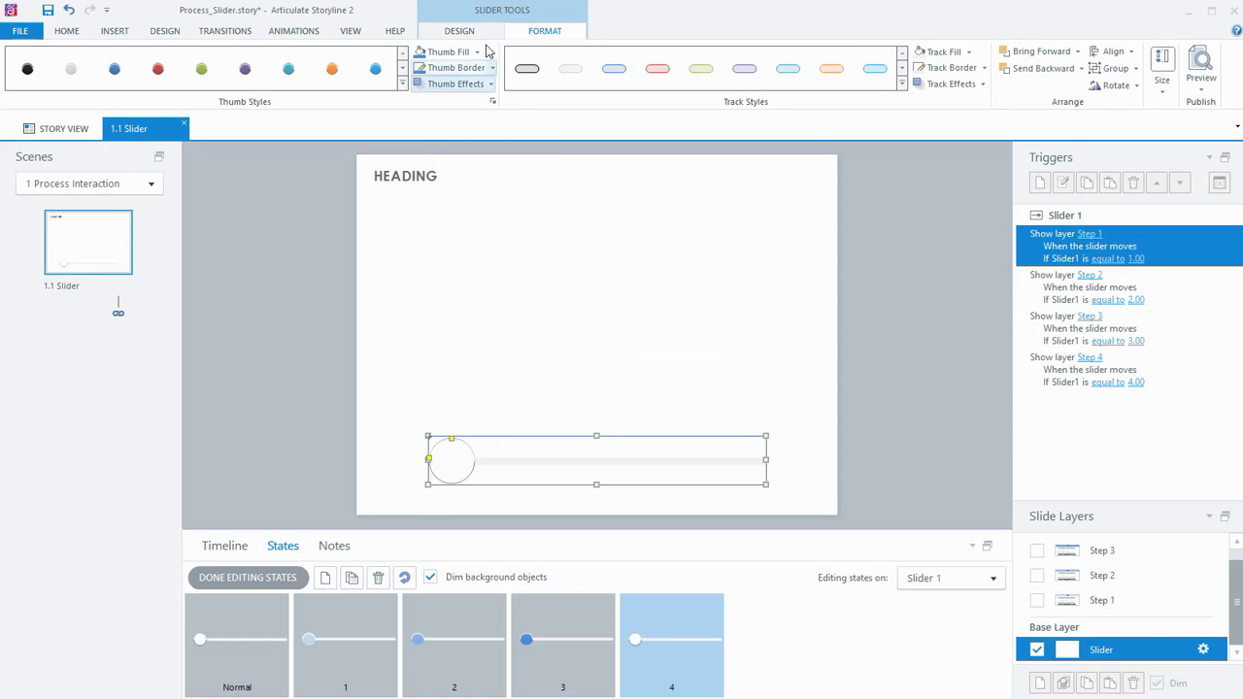
left_click(476, 52)
left_click(460, 131)
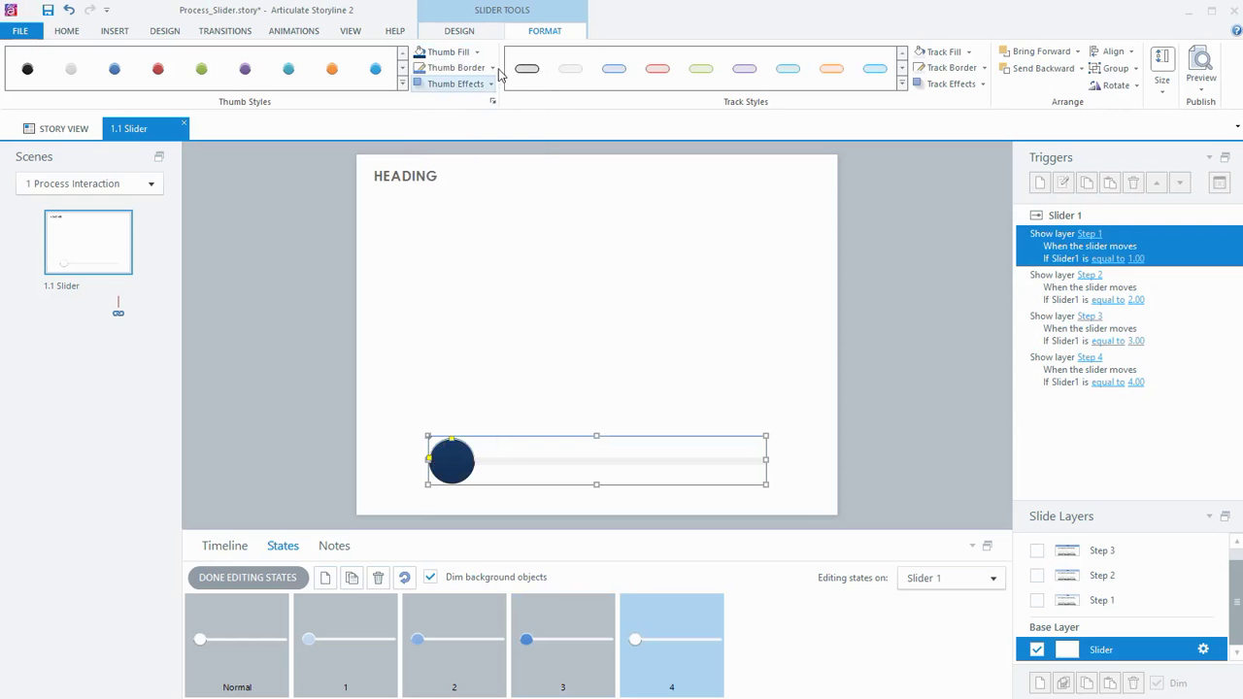
left_click(494, 67)
left_click(459, 145)
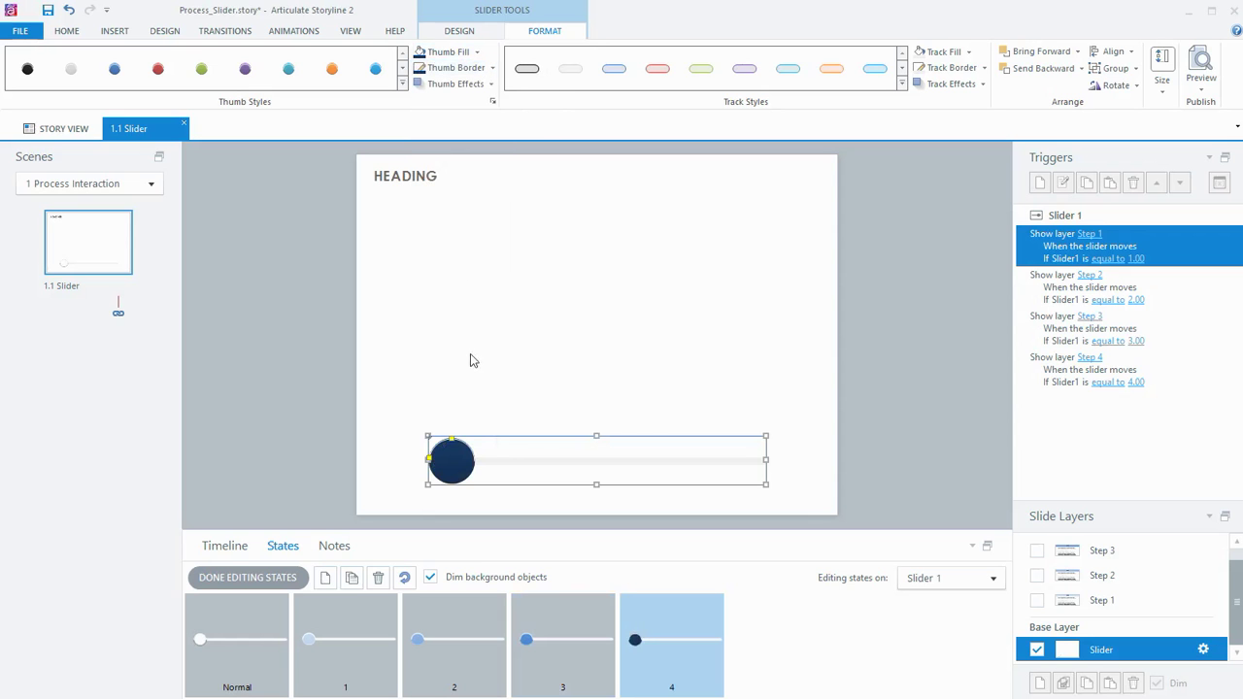
left_click(281, 578)
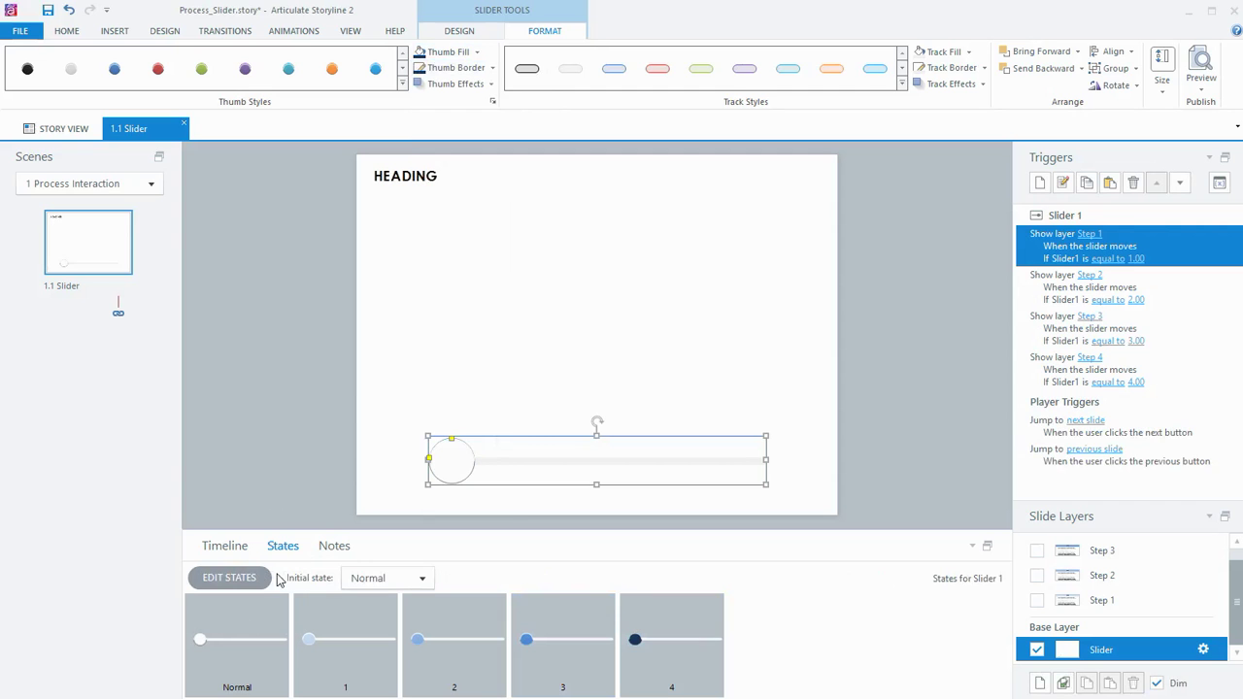
- Add a trigger changing Slider 1 to state 1 when the slider moves and equals 1
left_click(1039, 182)
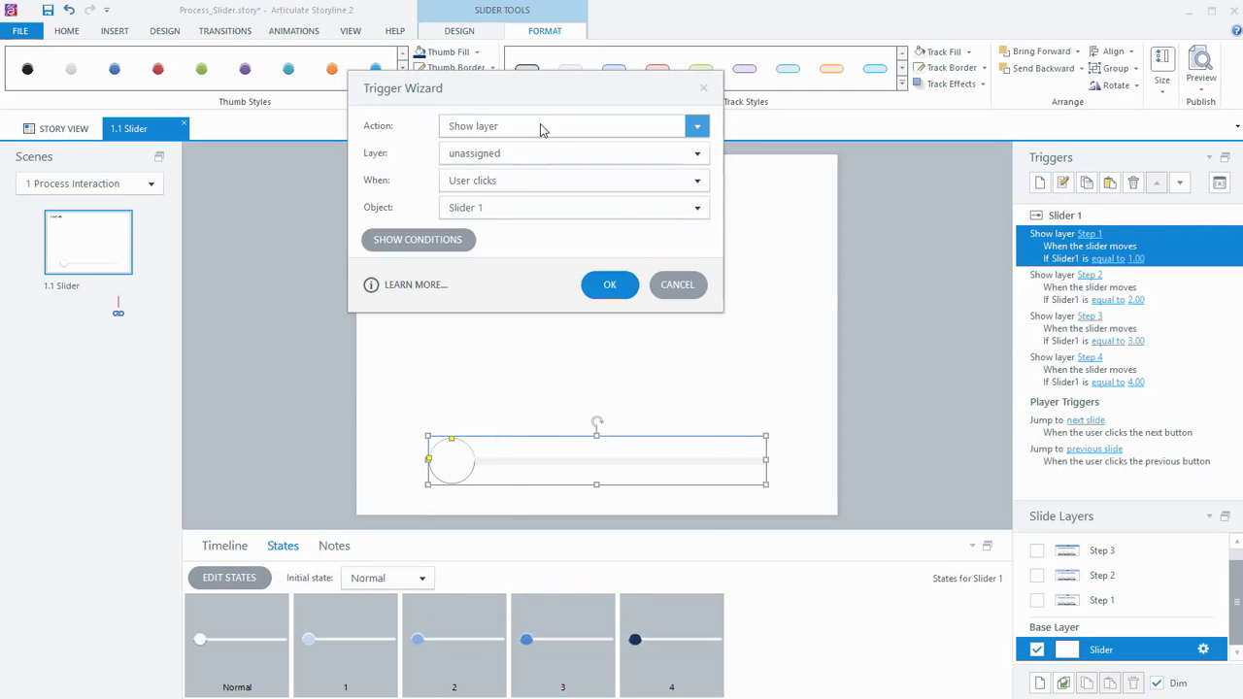
left_click(539, 127)
left_click(530, 165)
left_click(491, 153)
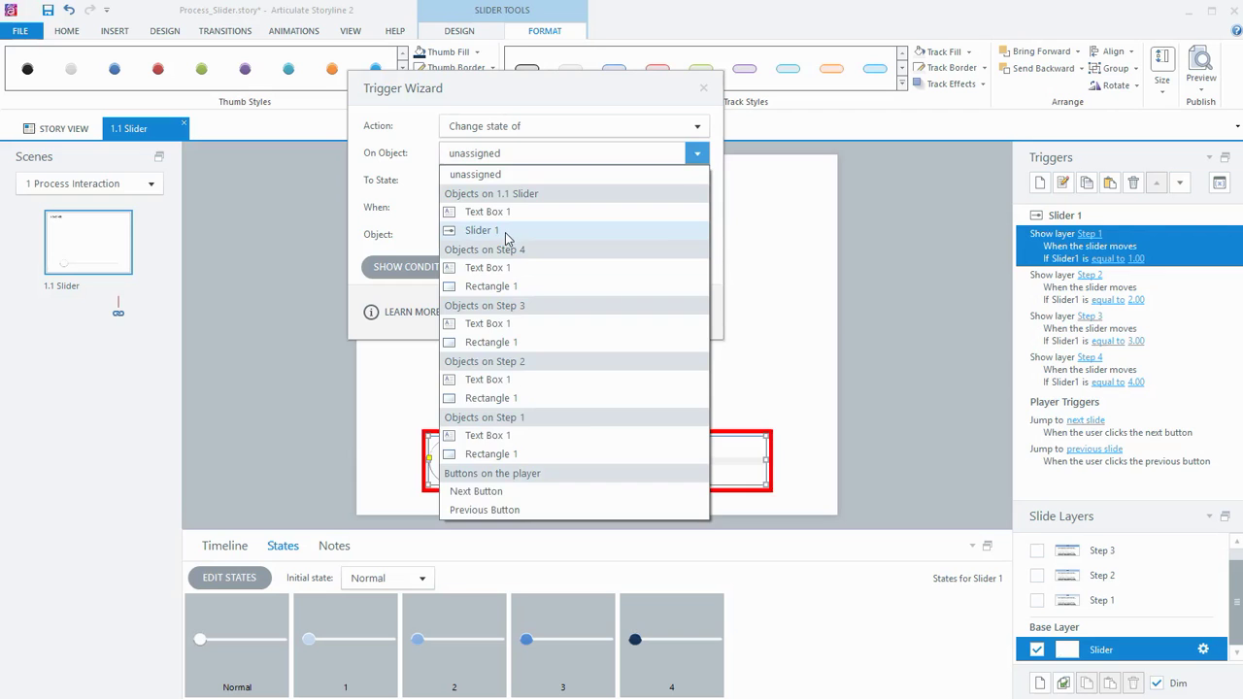
left_click(505, 233)
left_click(502, 210)
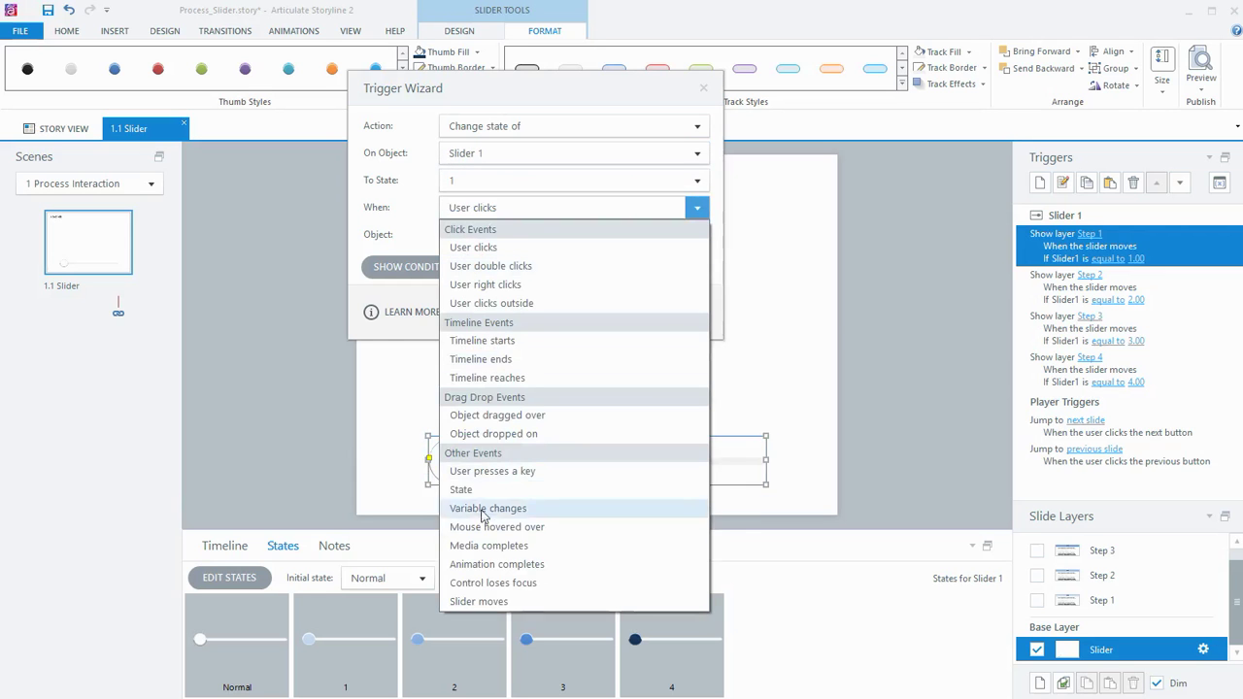
left_click(480, 602)
left_click(597, 262)
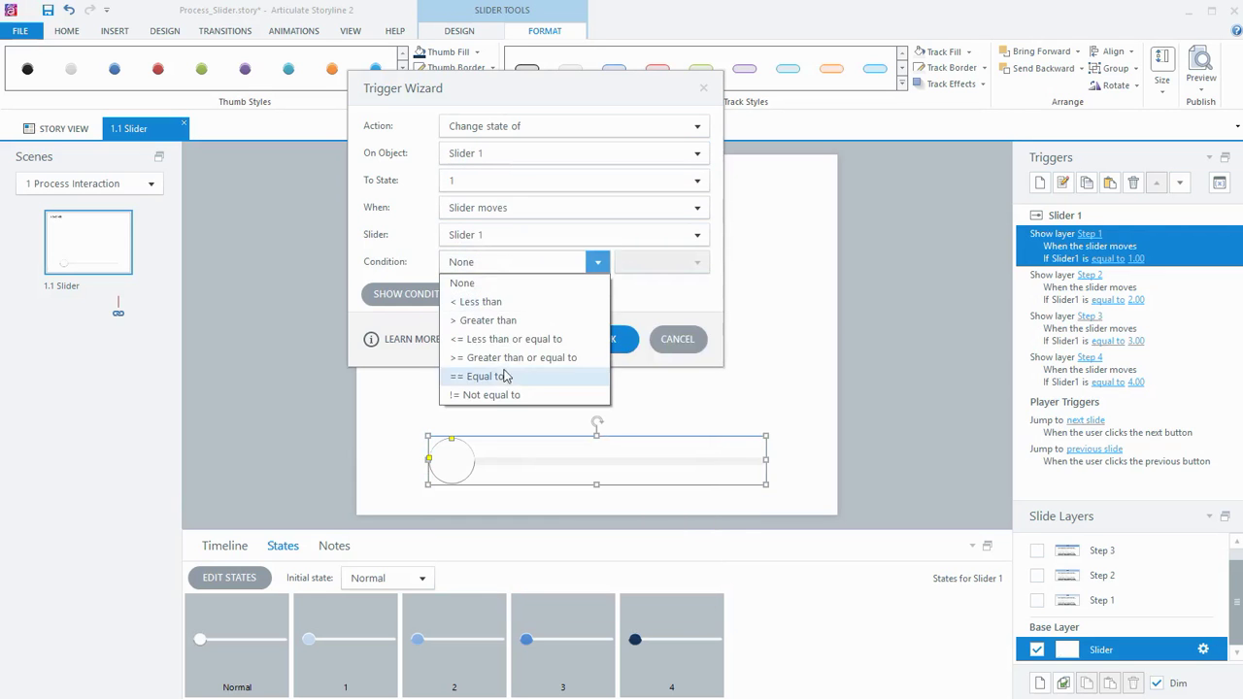
left_click(504, 377)
left_click(626, 262)
type("1")
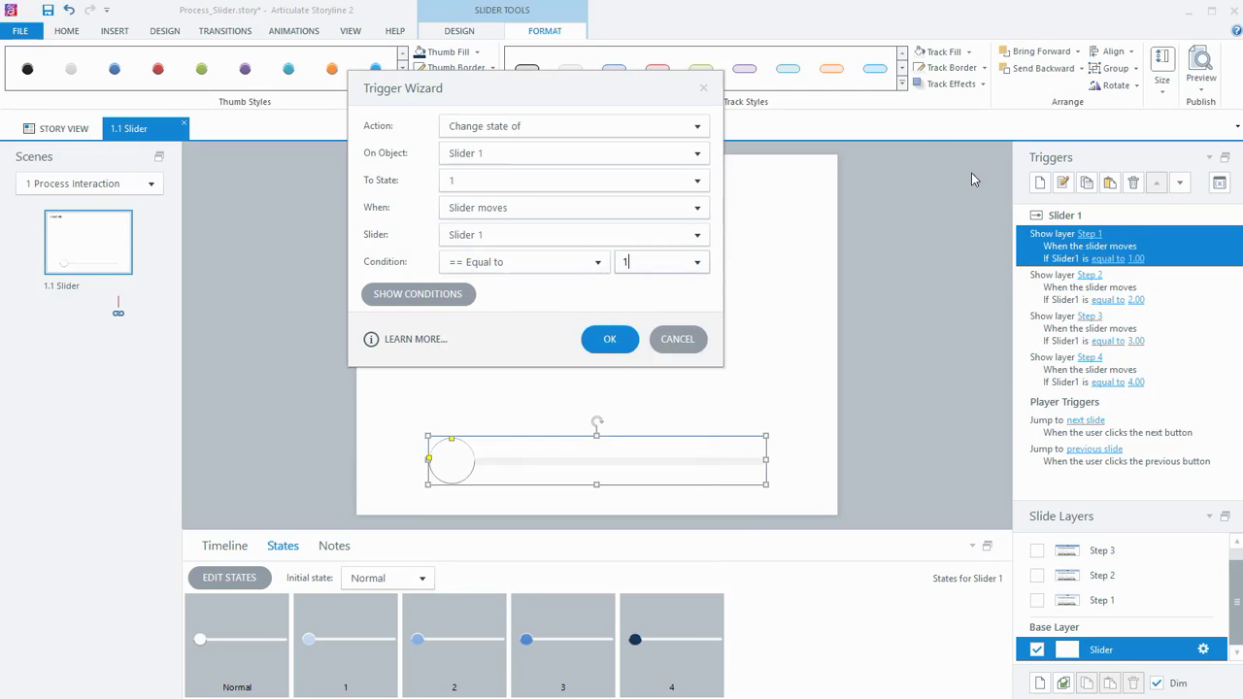
left_click(605, 341)
- Duplicate the trigger so Slider 1 changes to state 2 when the value equals 2
left_click(1087, 183)
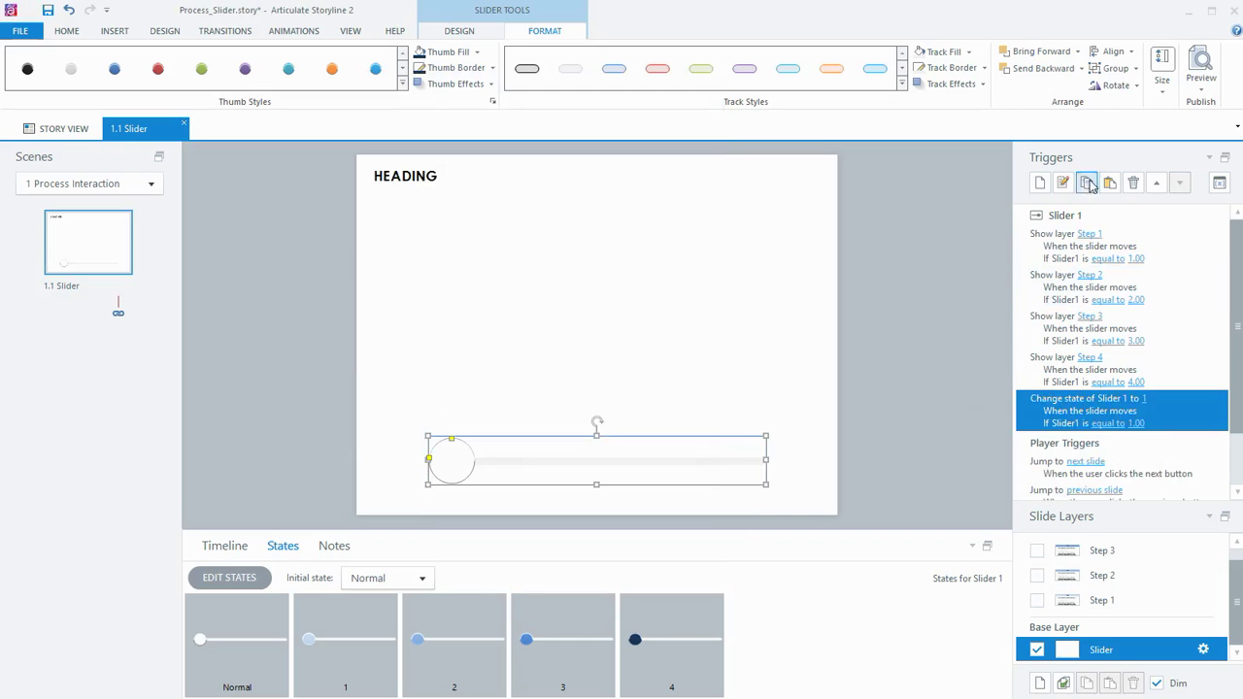
left_click(1110, 182)
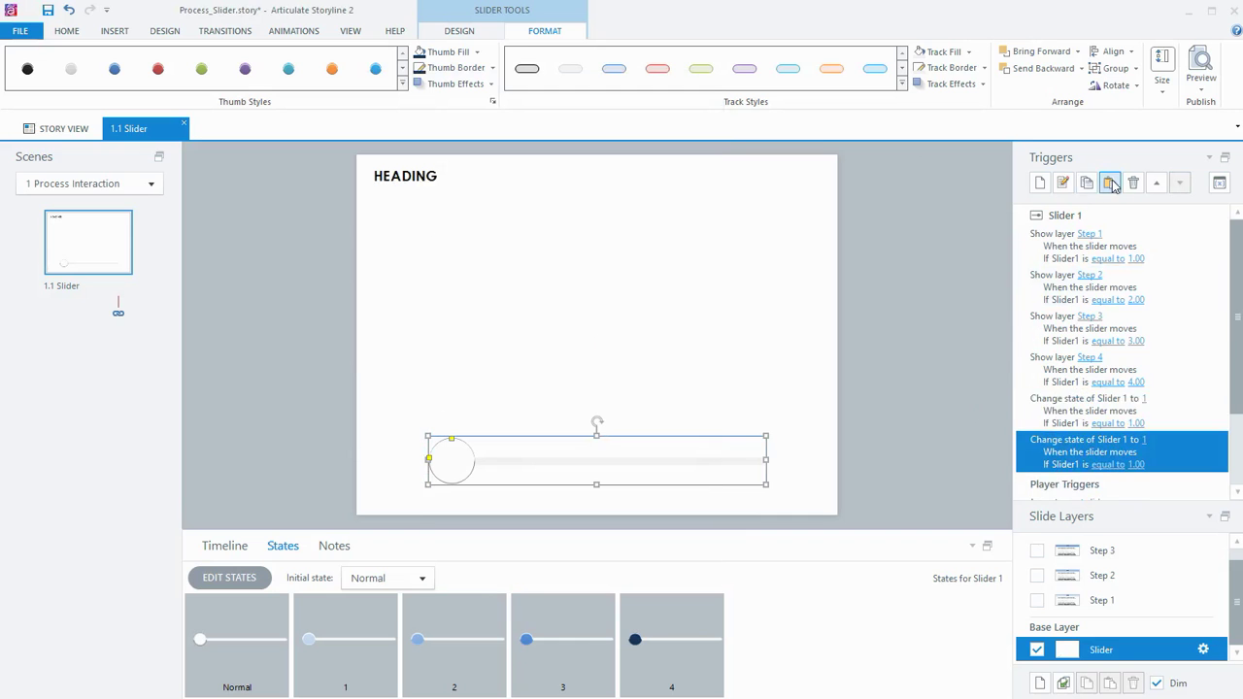
left_click(1143, 440)
left_click(1148, 481)
left_click(1144, 440)
left_click(1152, 501)
left_click(1136, 464)
type("2")
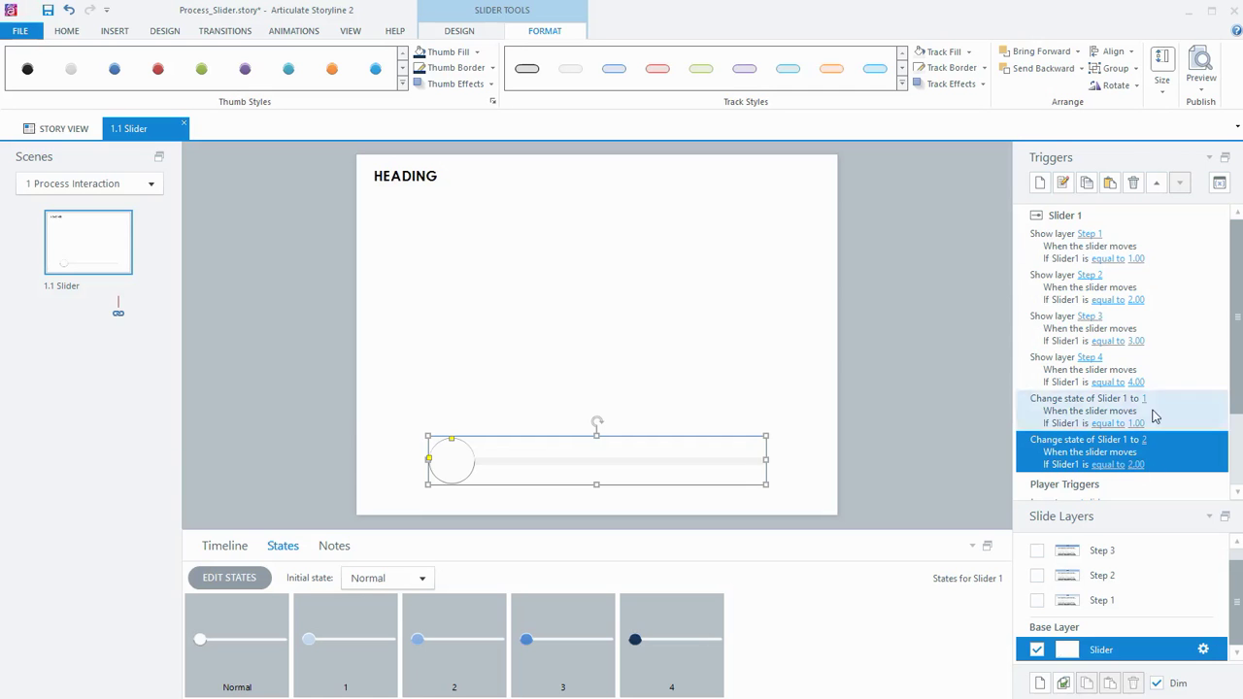
- Paste another copy set to state 3 when the slider value equals 3
left_click(1110, 182)
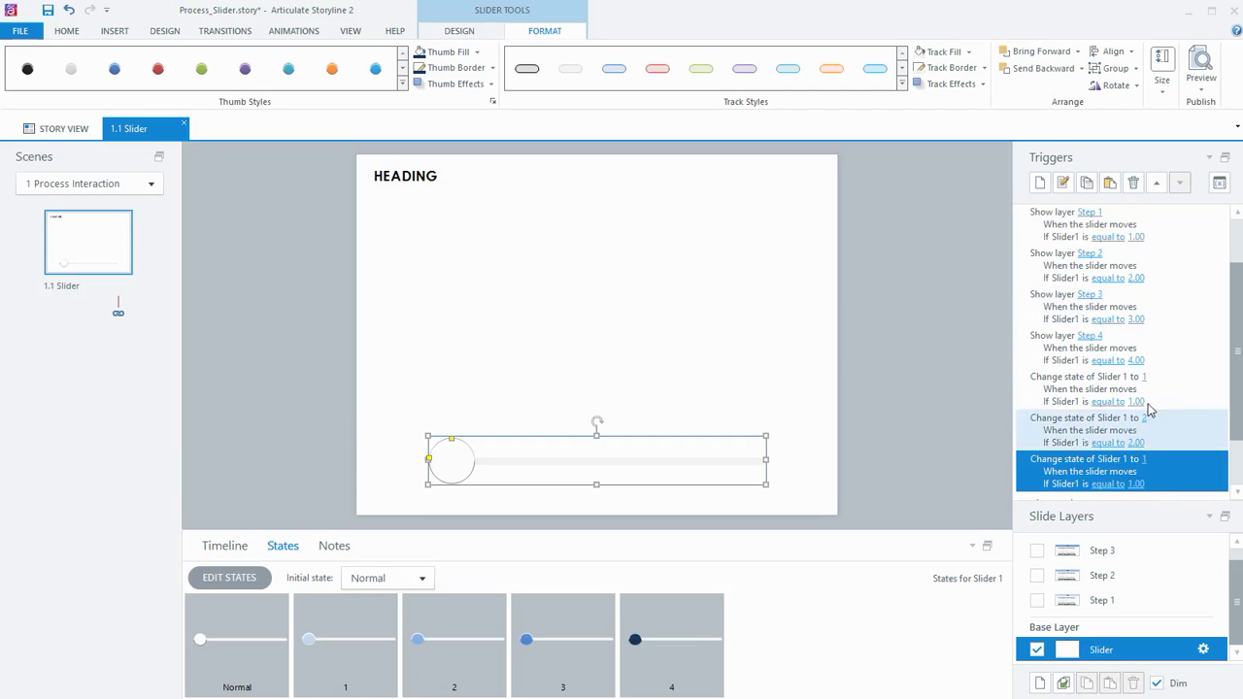
left_click(1145, 460)
left_click(1148, 534)
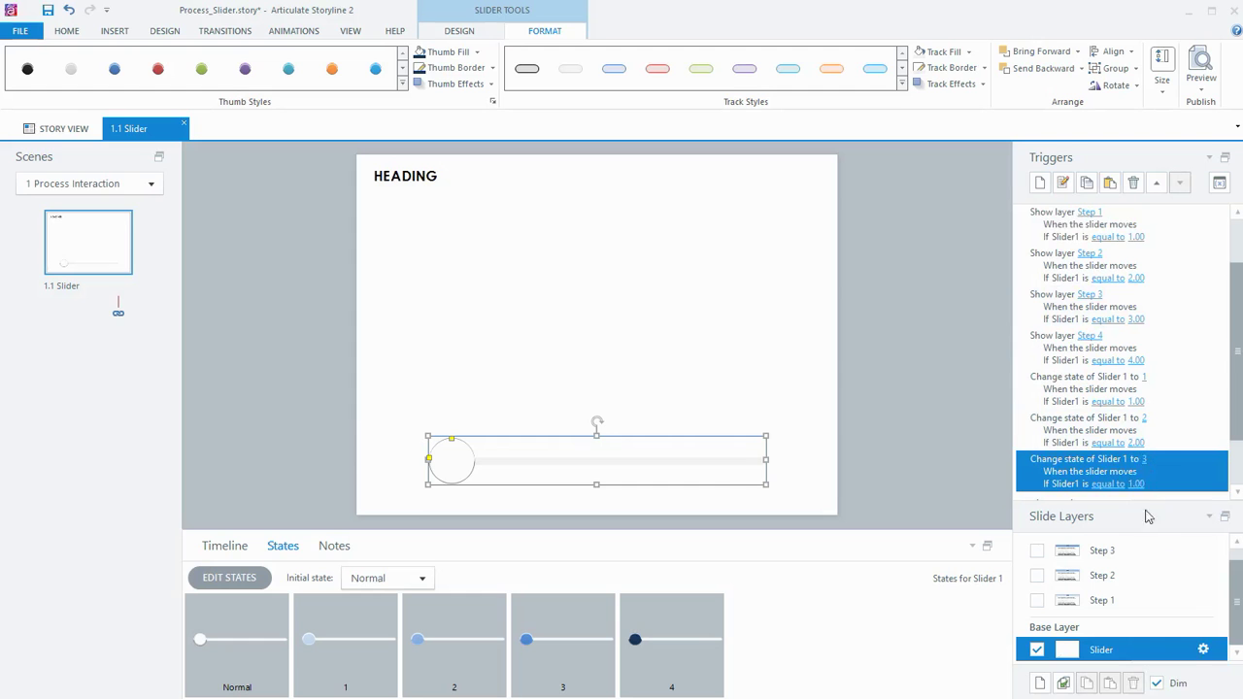
left_click(1137, 483)
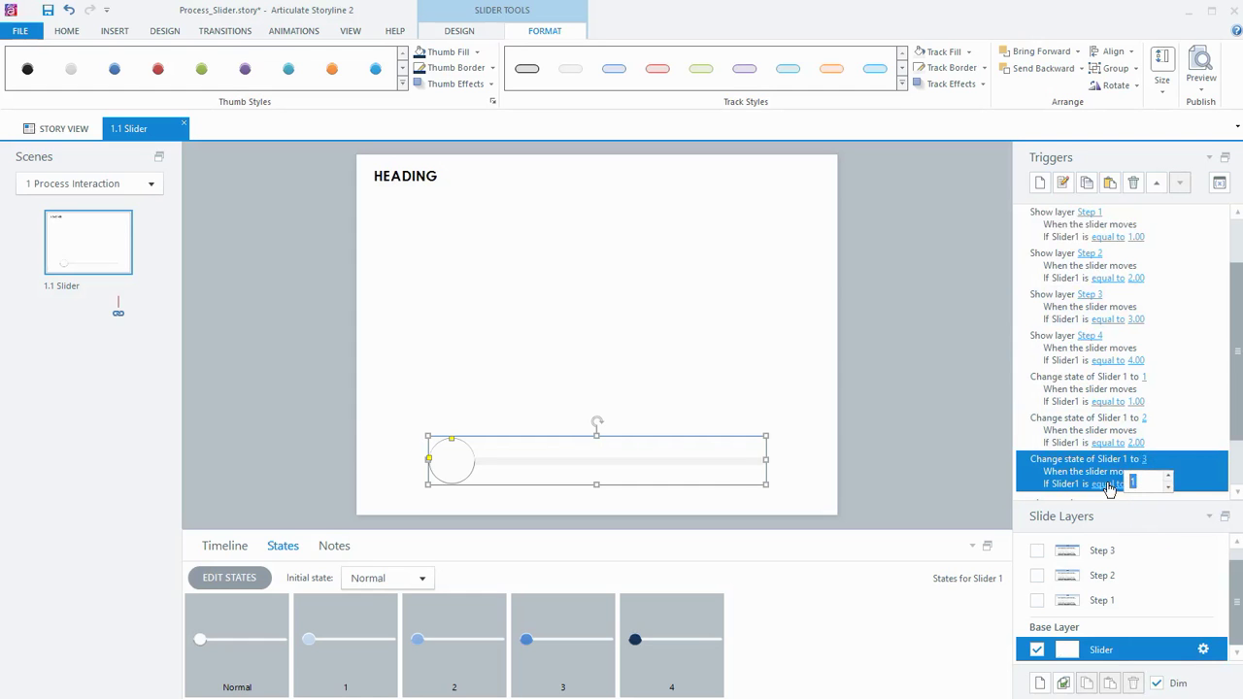
type("3")
- Paste a third copy set to state 4 when the slider value equals 4
left_click(1110, 183)
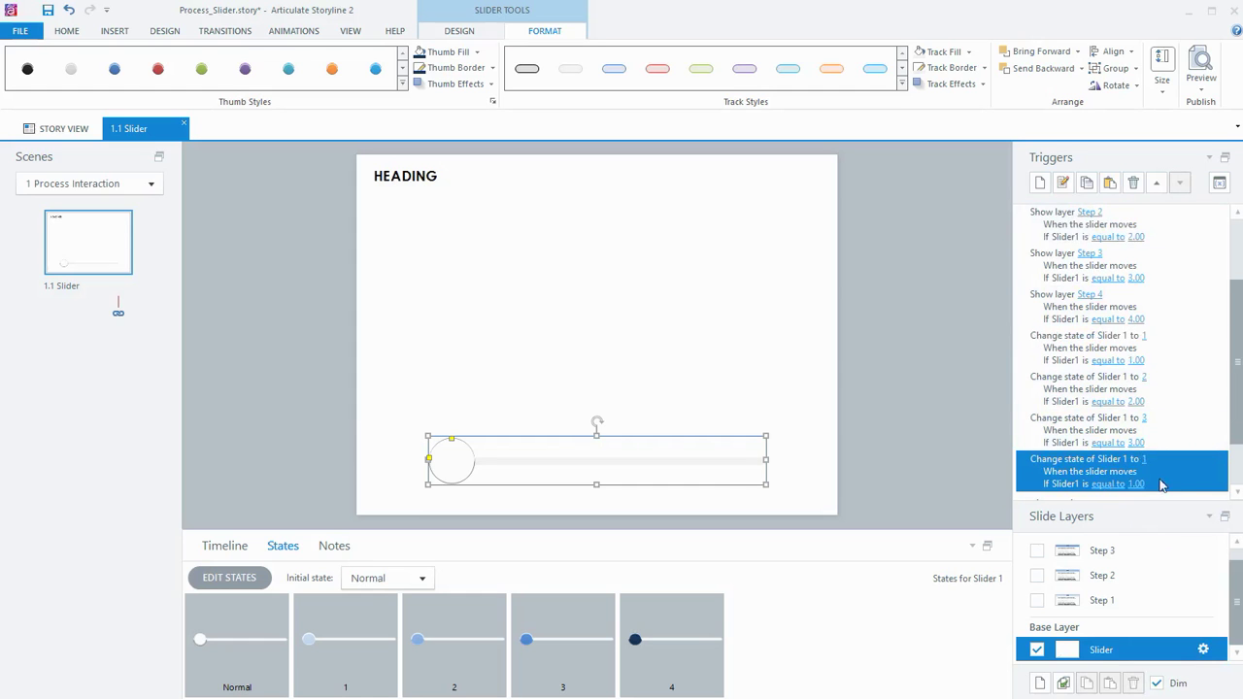
left_click(1145, 461)
left_click(1160, 555)
left_click(1136, 483)
type("4")
key("Return")
- Add a trigger setting Slider 1 to Normal when the slider moves and equals 0
left_click(1040, 183)
left_click(549, 151)
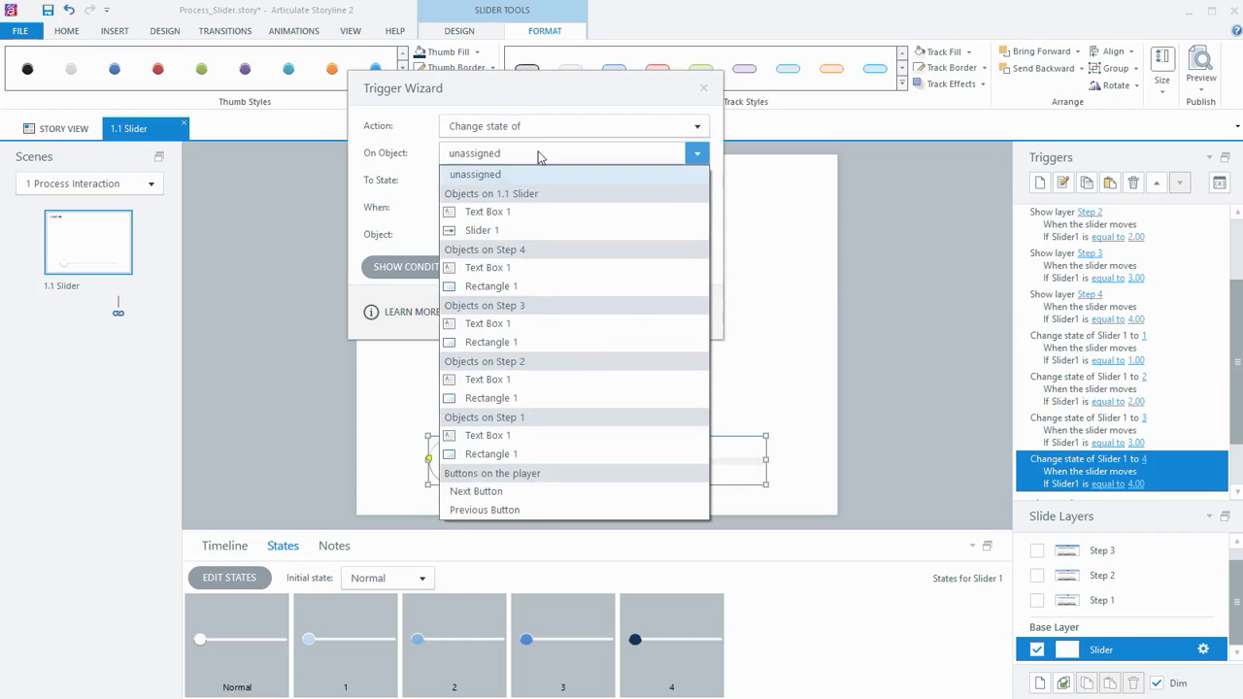
left_click(482, 230)
left_click(507, 184)
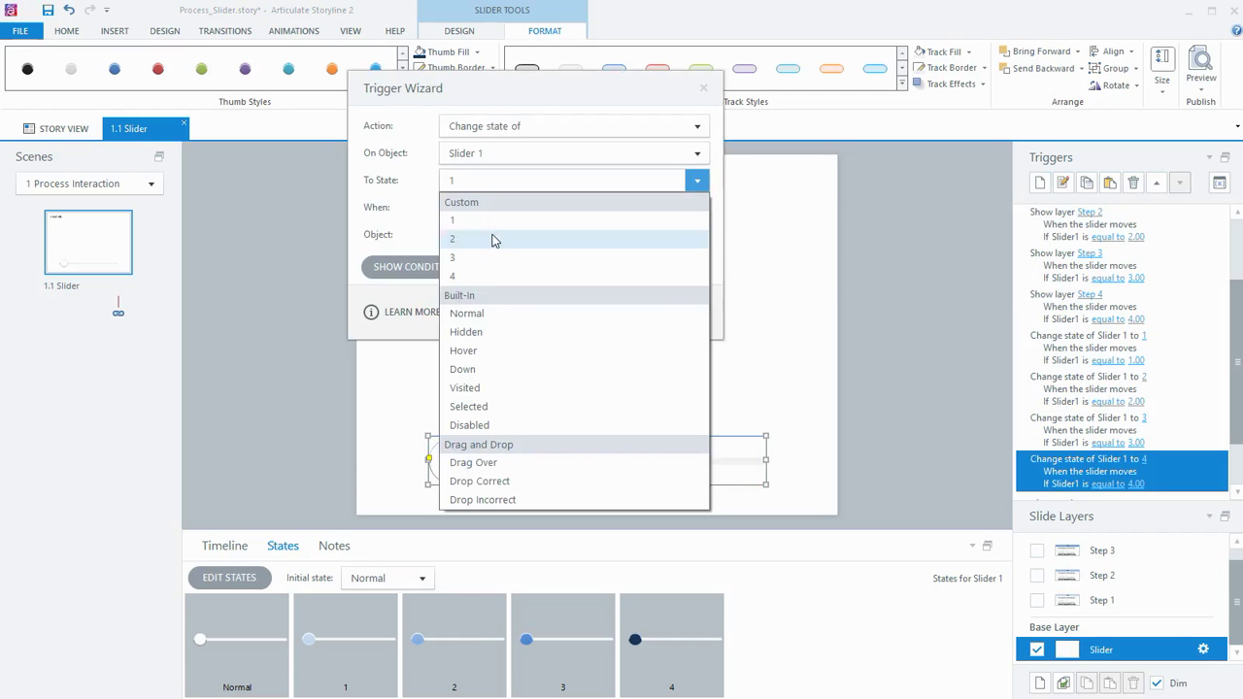
left_click(491, 315)
left_click(499, 235)
left_click(501, 214)
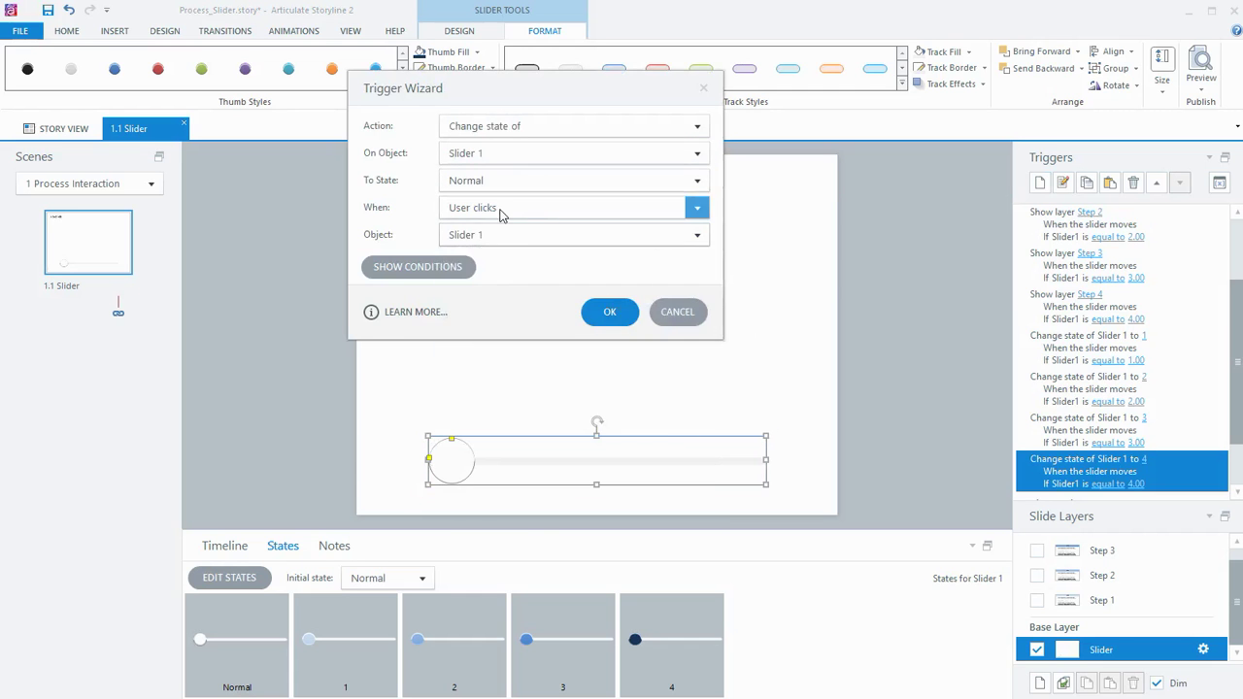
left_click(501, 211)
left_click(476, 601)
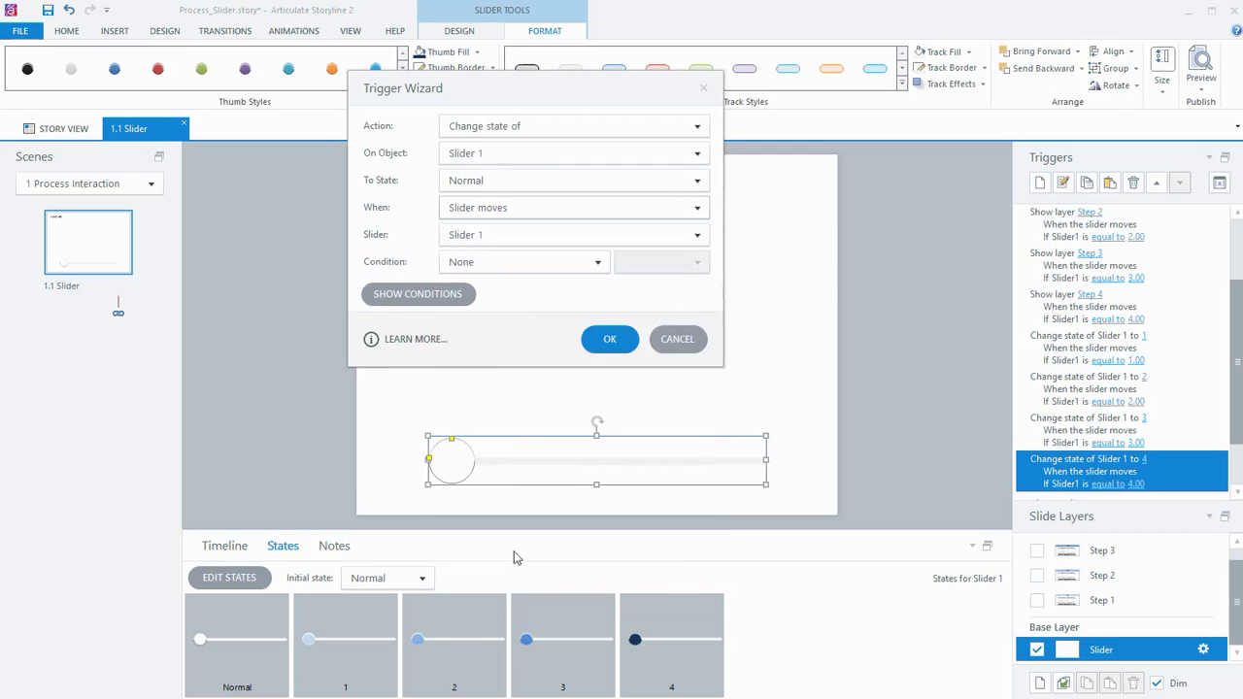
left_click(498, 263)
left_click(484, 376)
left_click(629, 262)
left_click(605, 339)
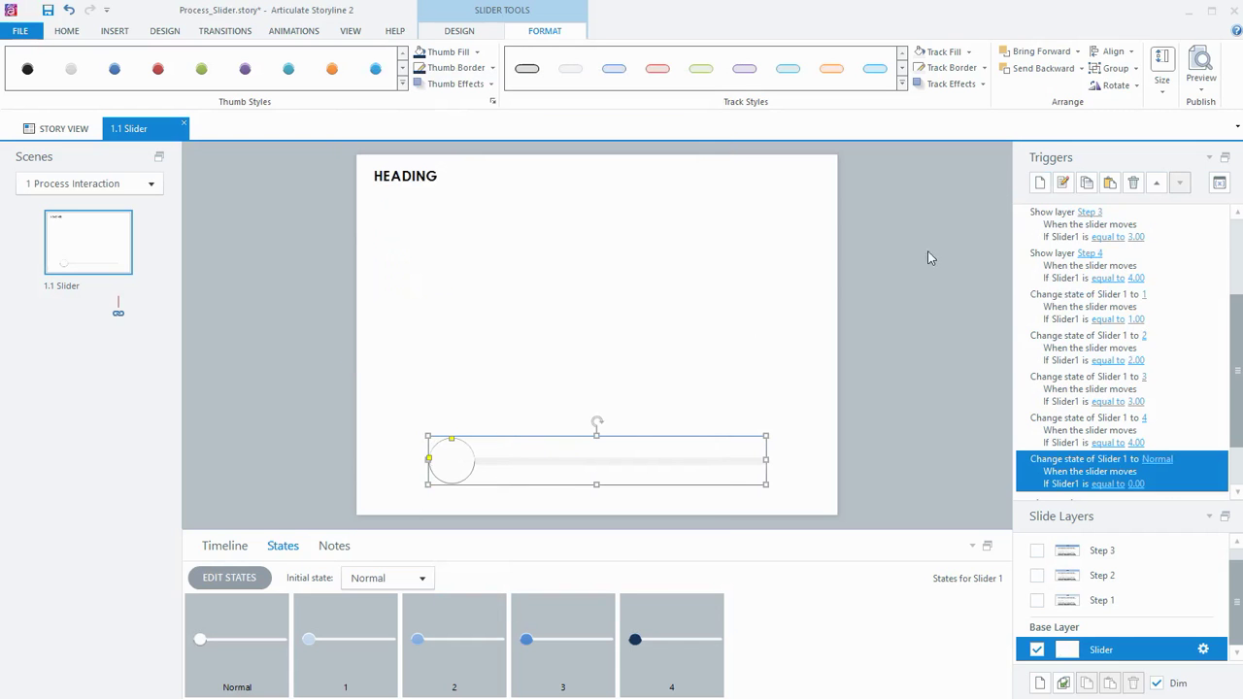
- Add a trigger hiding layer Step 1 when the slider moves and its value equals 0
left_click(1040, 182)
left_click(542, 127)
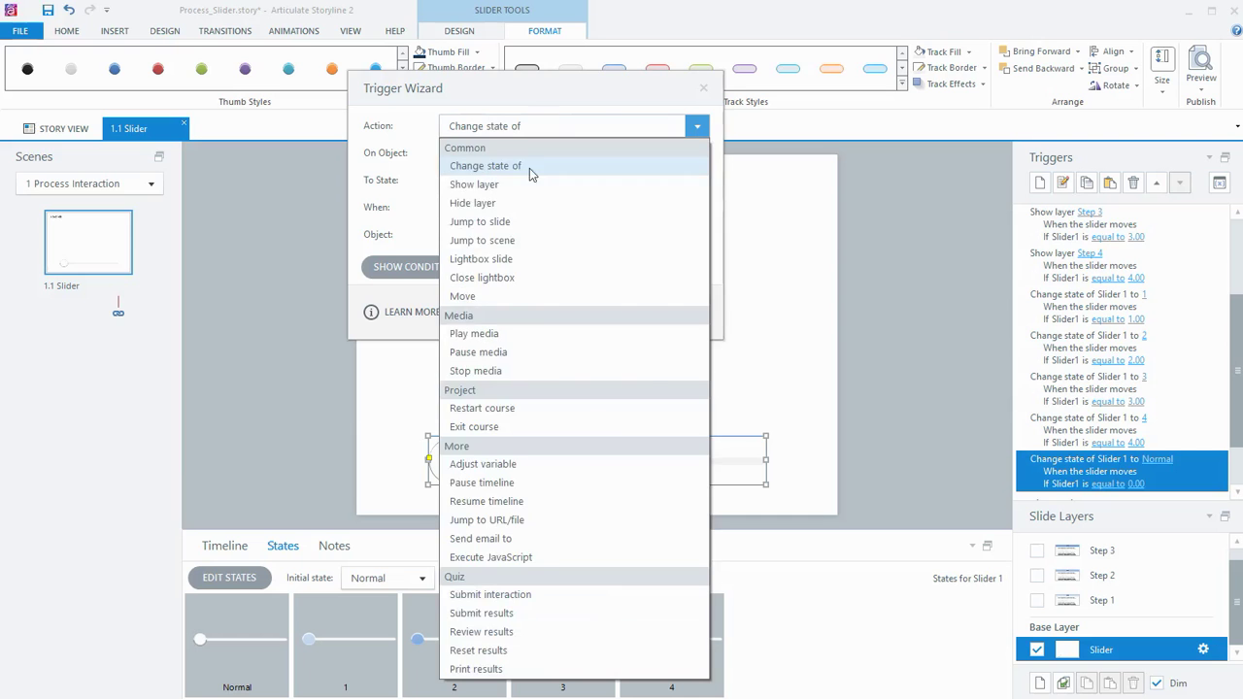
left_click(511, 203)
left_click(502, 152)
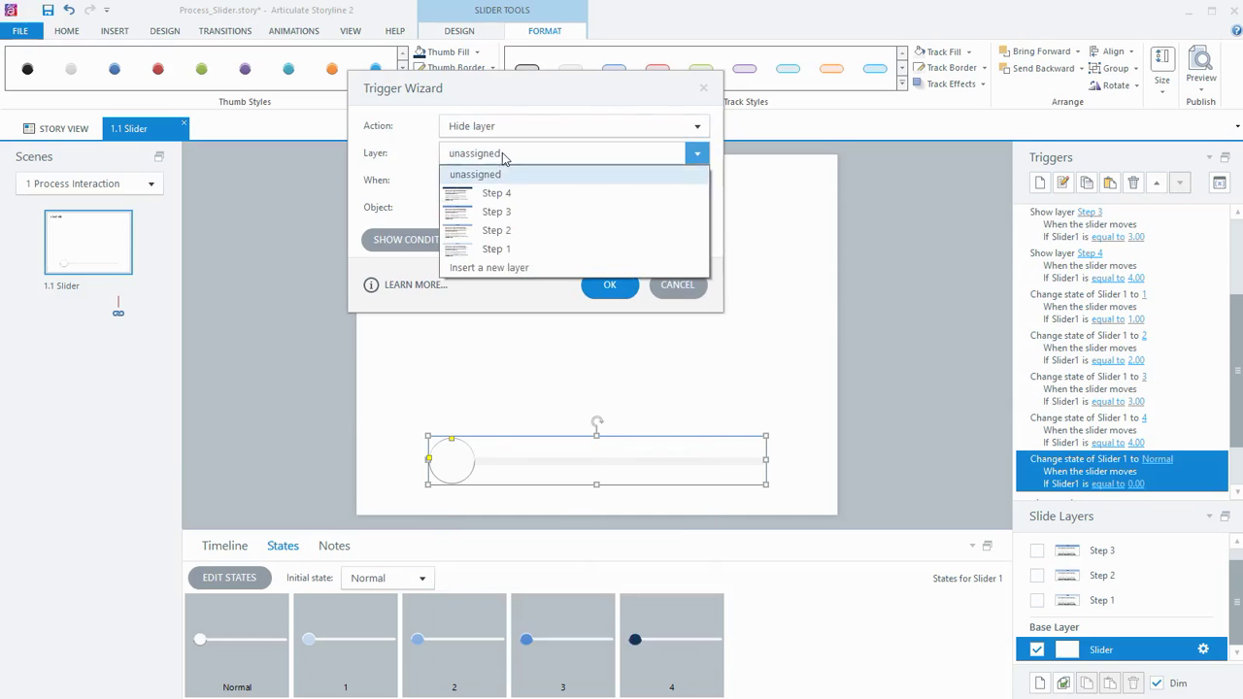
left_click(499, 243)
left_click(497, 184)
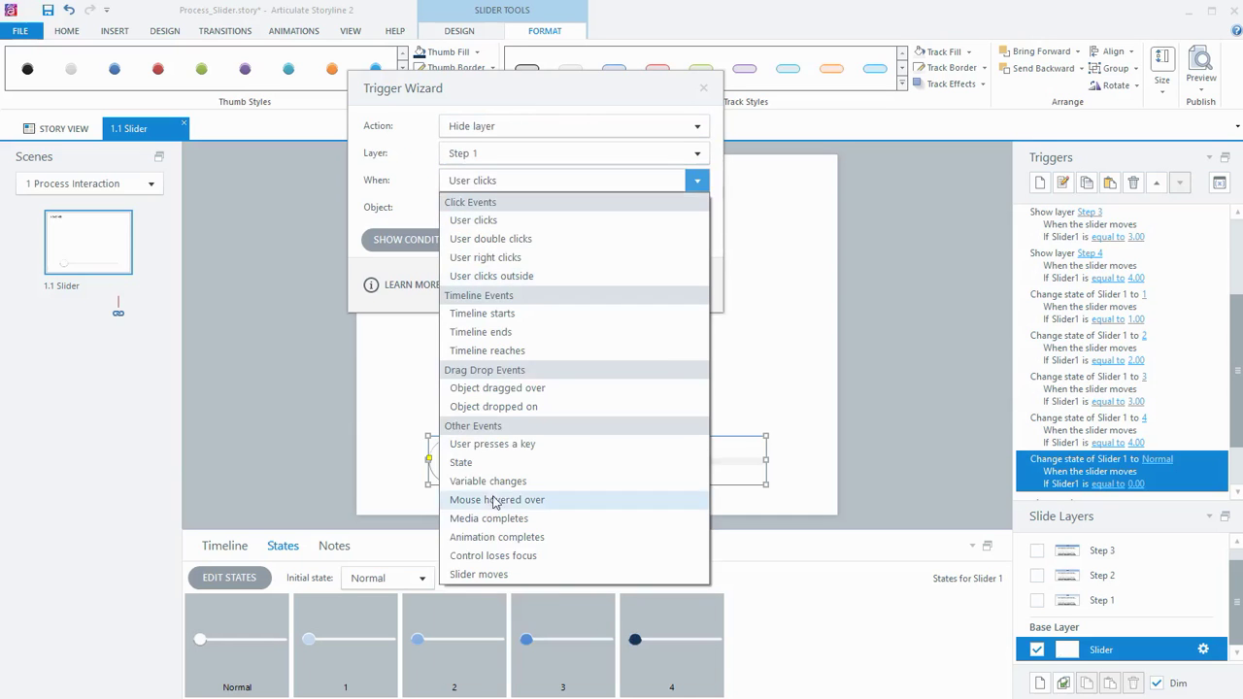
left_click(512, 577)
left_click(488, 235)
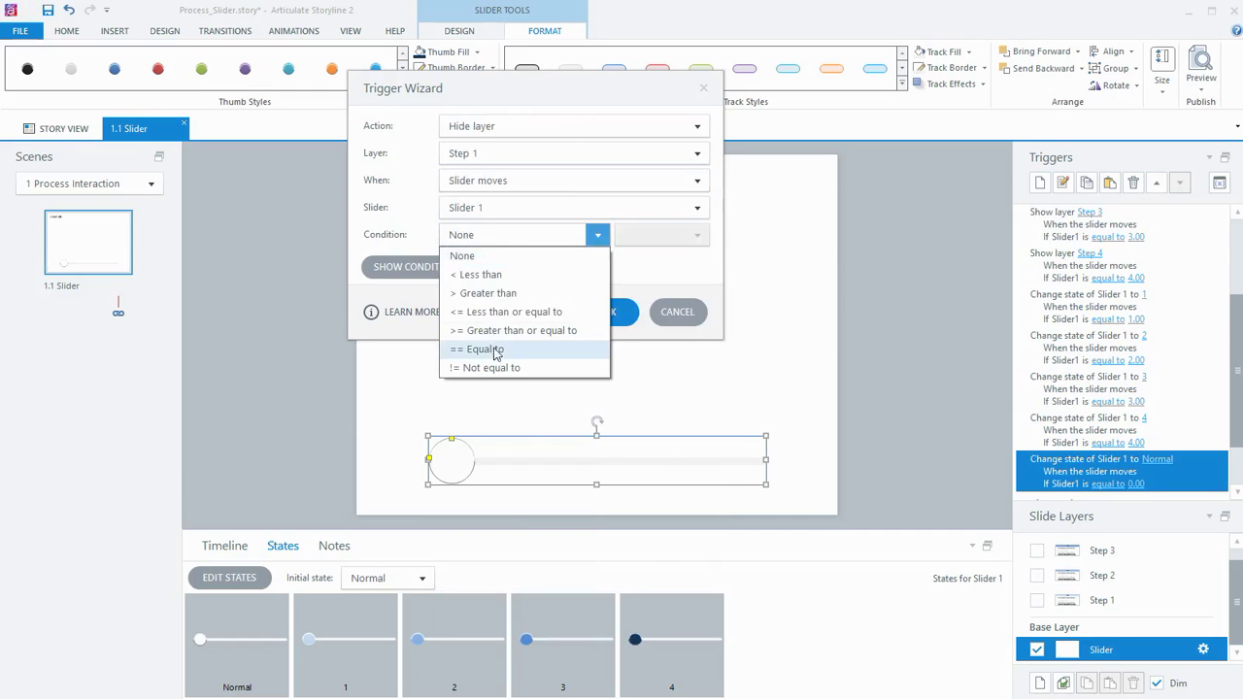
left_click(466, 346)
left_click(608, 312)
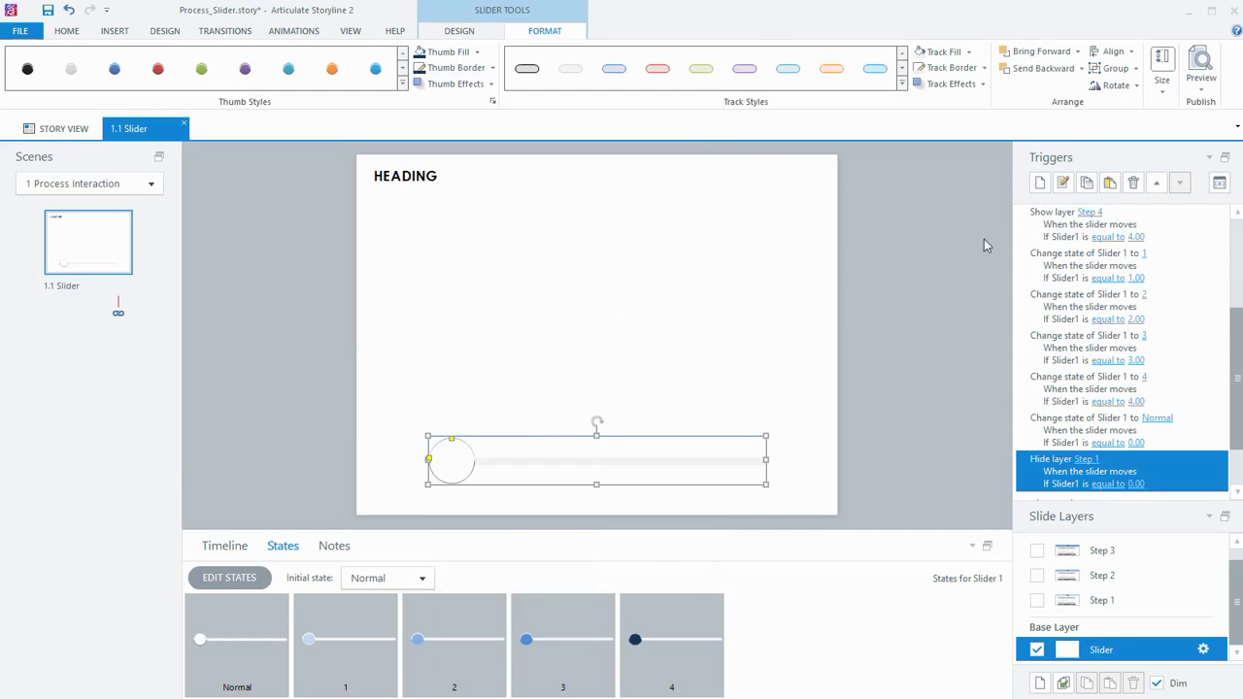
- Preview this slide and nudge the slider thumb to test the interaction
left_click(1200, 93)
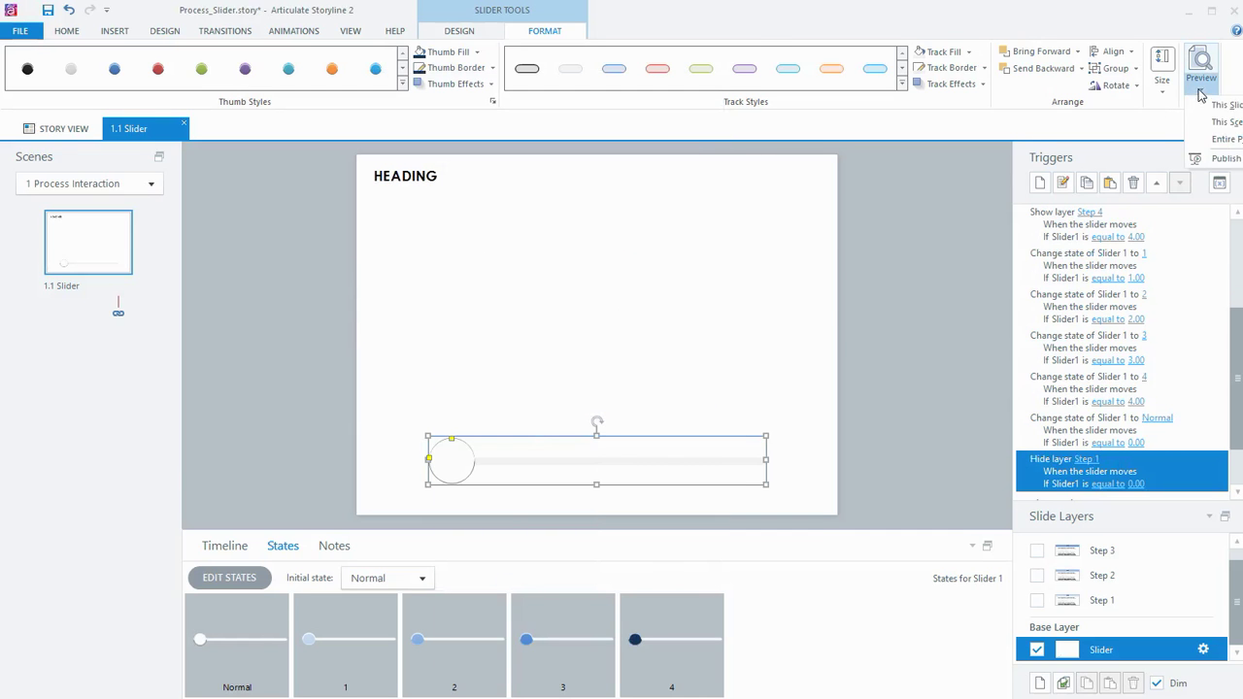
left_click(1205, 105)
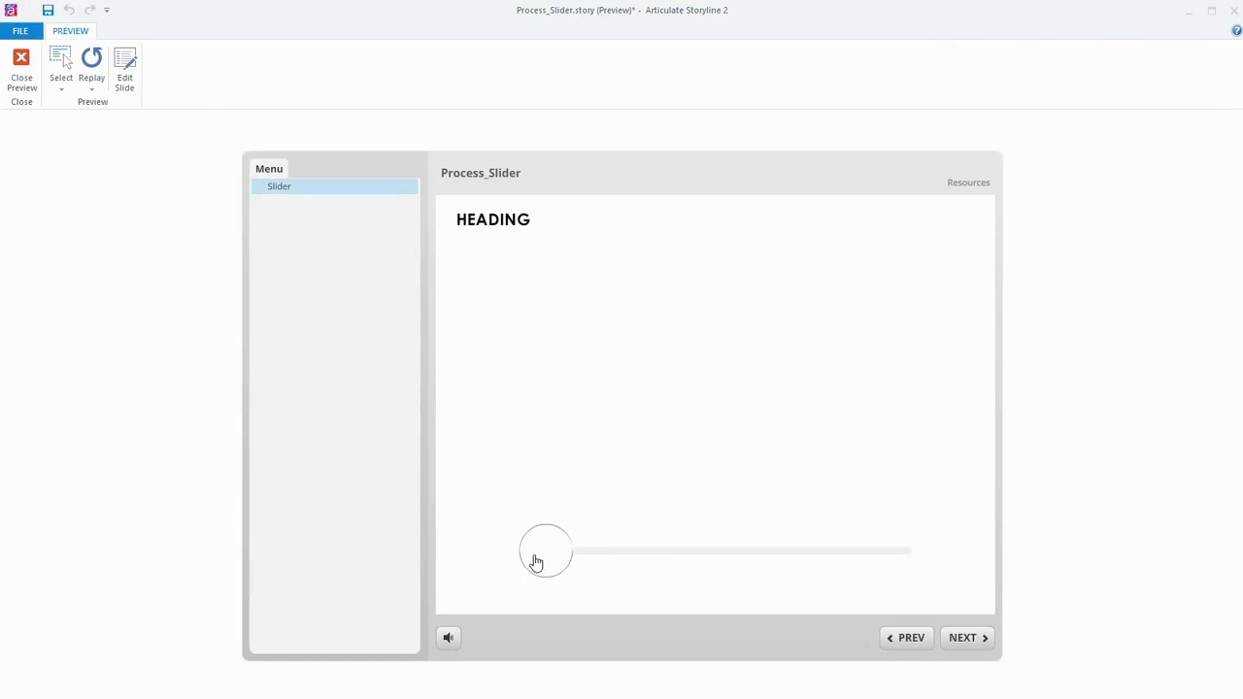
mouse_move(536, 561)
left_mouse_down()
mouse_move(880, 550)
mouse_move(733, 572)
mouse_move(541, 567)
left_mouse_up()
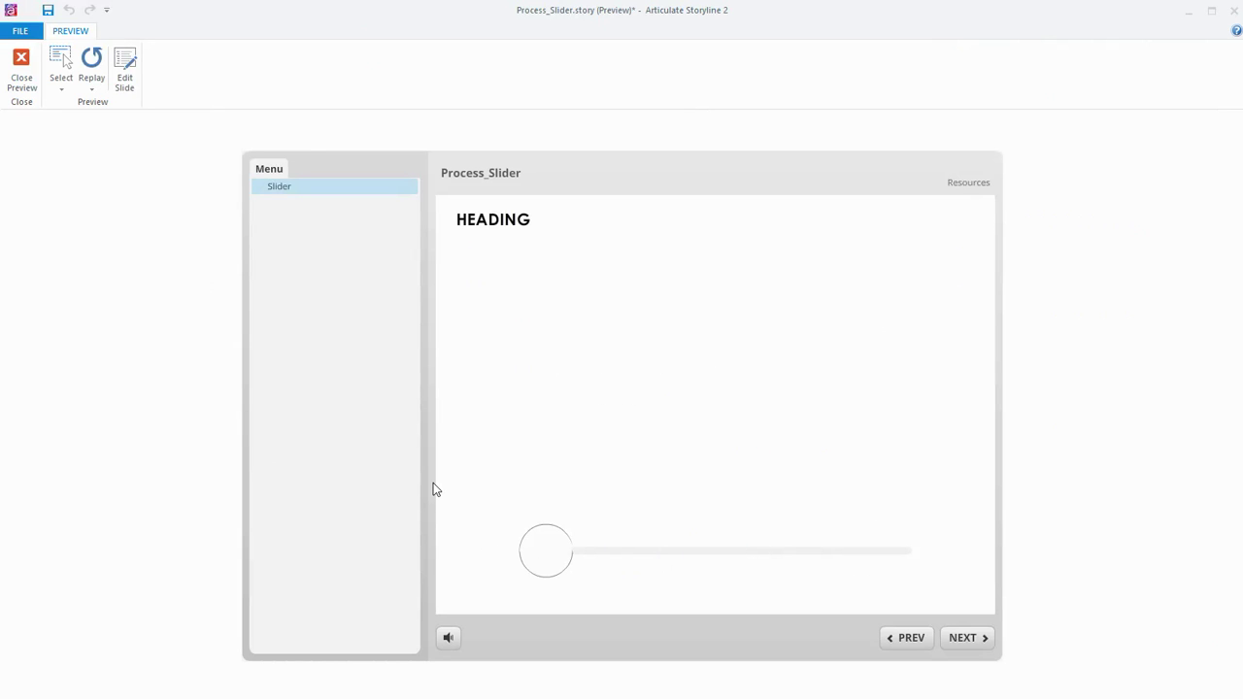